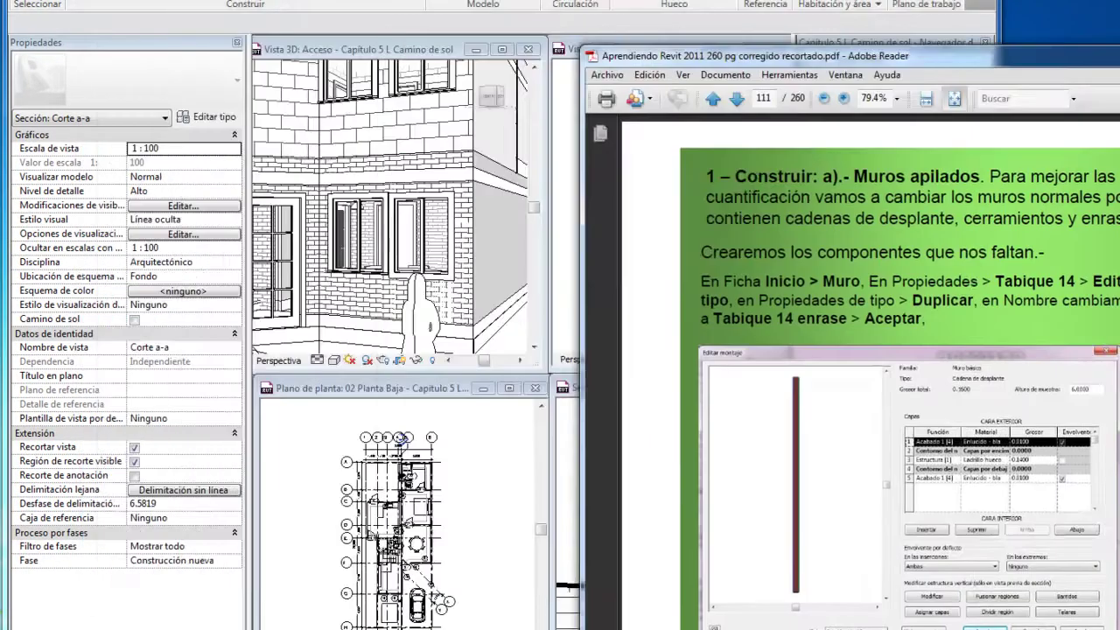
Drag the Adobe Reader stacked-walls tutorial to the right edge, revealing the Revit project.
drag(603, 55, 1107, 4)
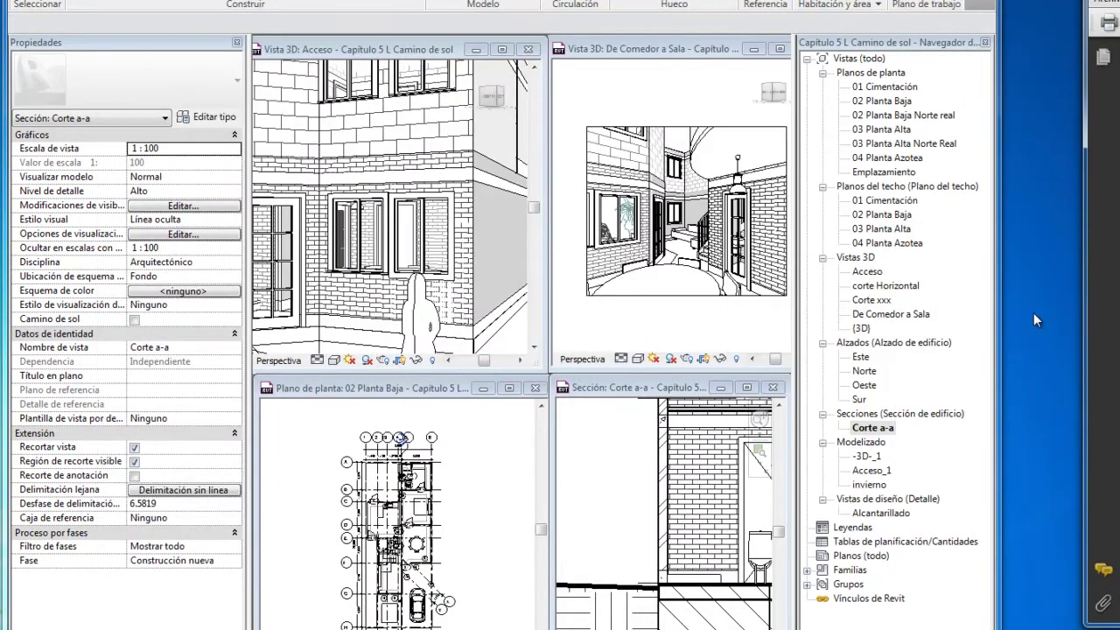
Activate and zoom the 02 Planta Baja plan, then start a Ladrillo 14 cm Muro wall.
click(505, 454)
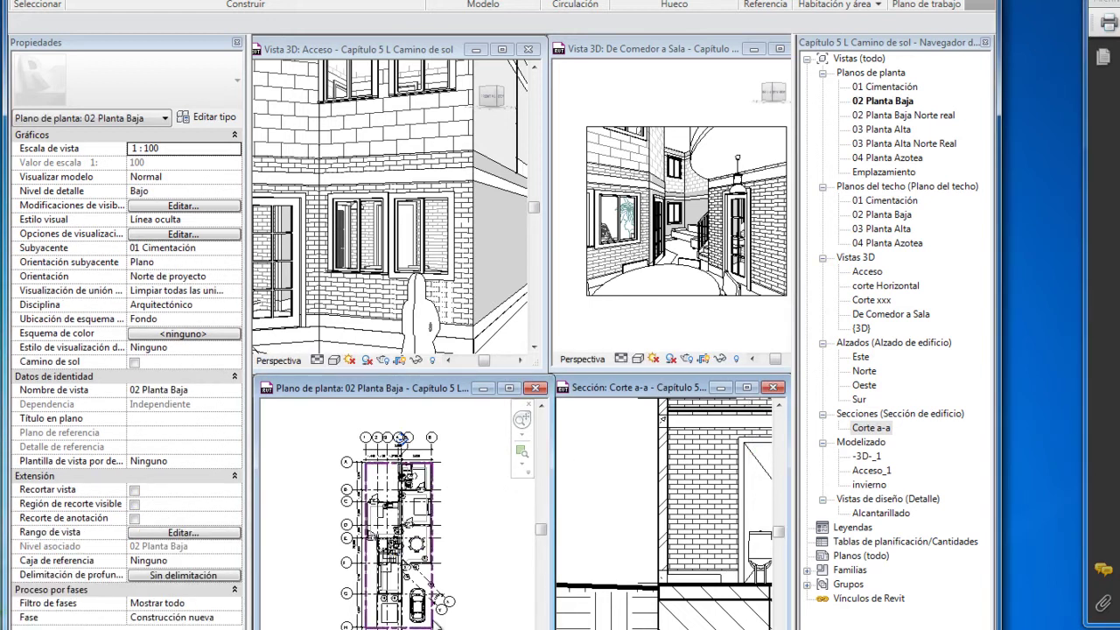
scroll(395, 563, up, 1)
scroll(395, 564, up, 1)
scroll(322, 483, down, 1)
scroll(322, 483, down, 1)
scroll(322, 483, down, 1)
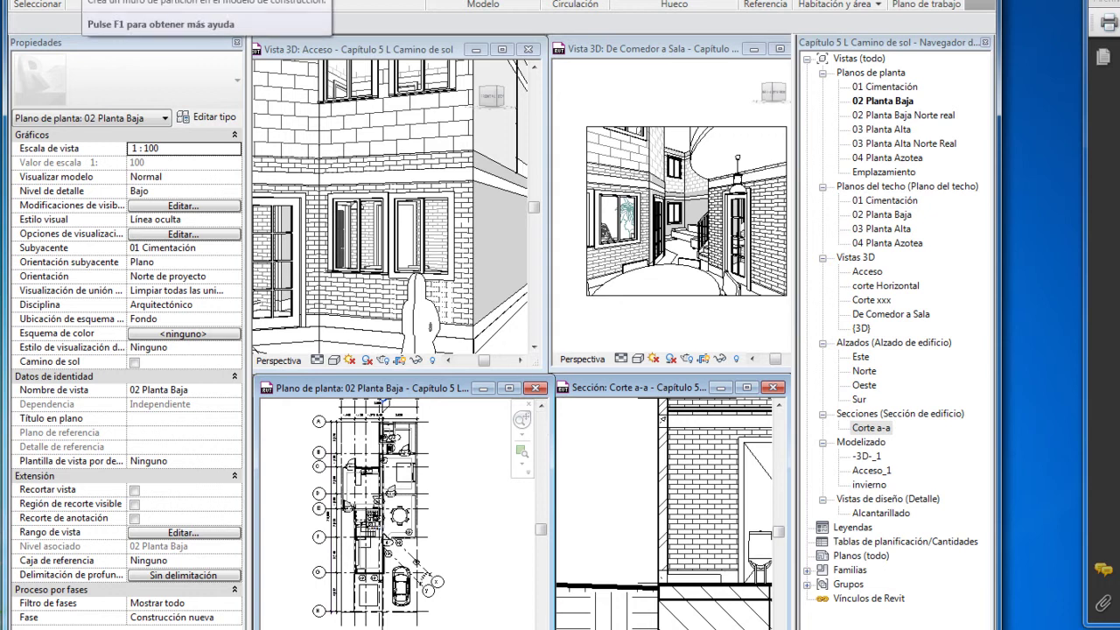
click(87, 2)
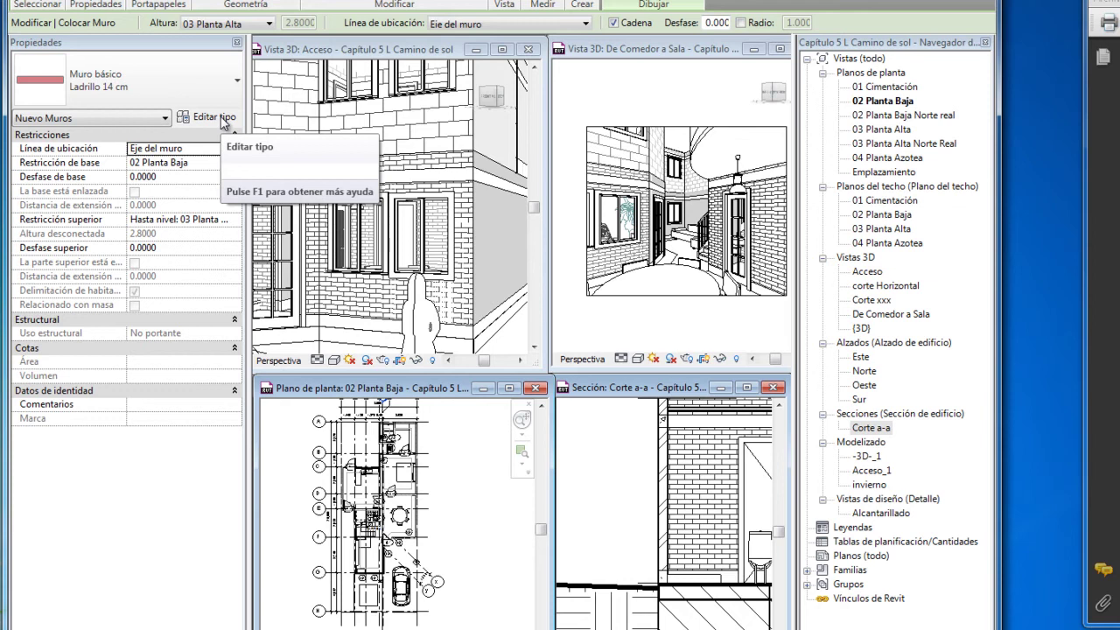
Insert two layers into the Ladrillo 14 cm structure, moving one below the interior core boundary.
click(222, 120)
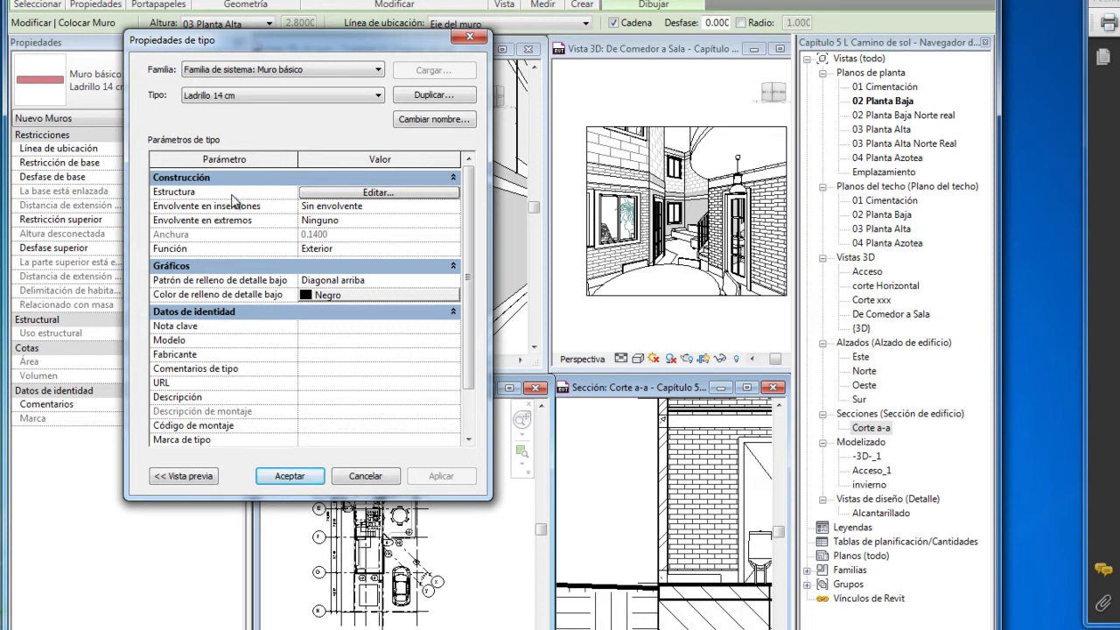
click(401, 194)
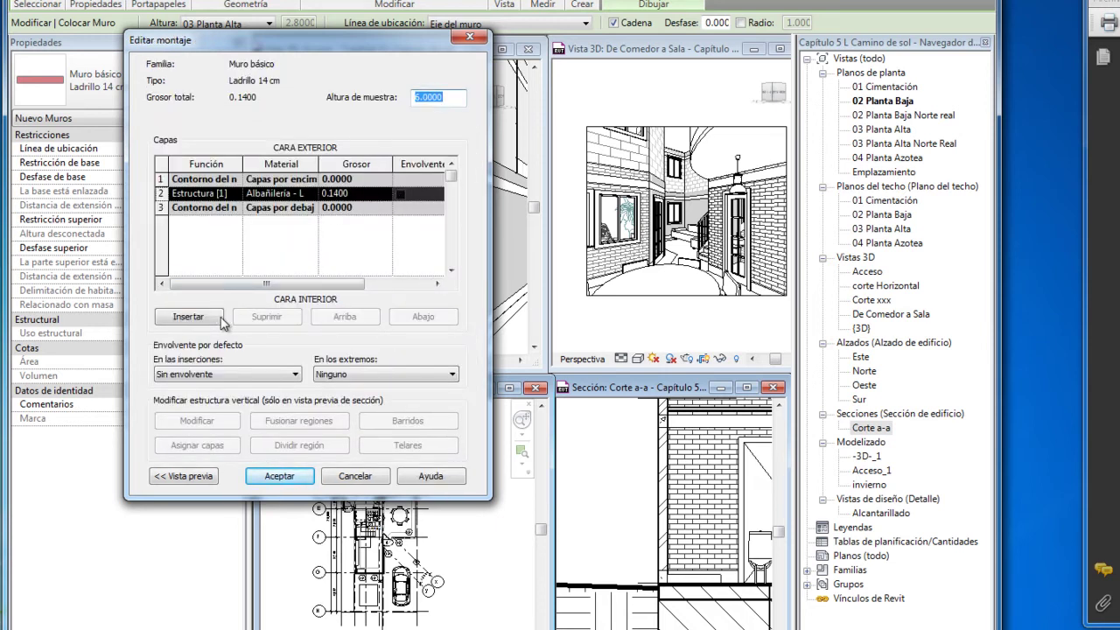
click(188, 317)
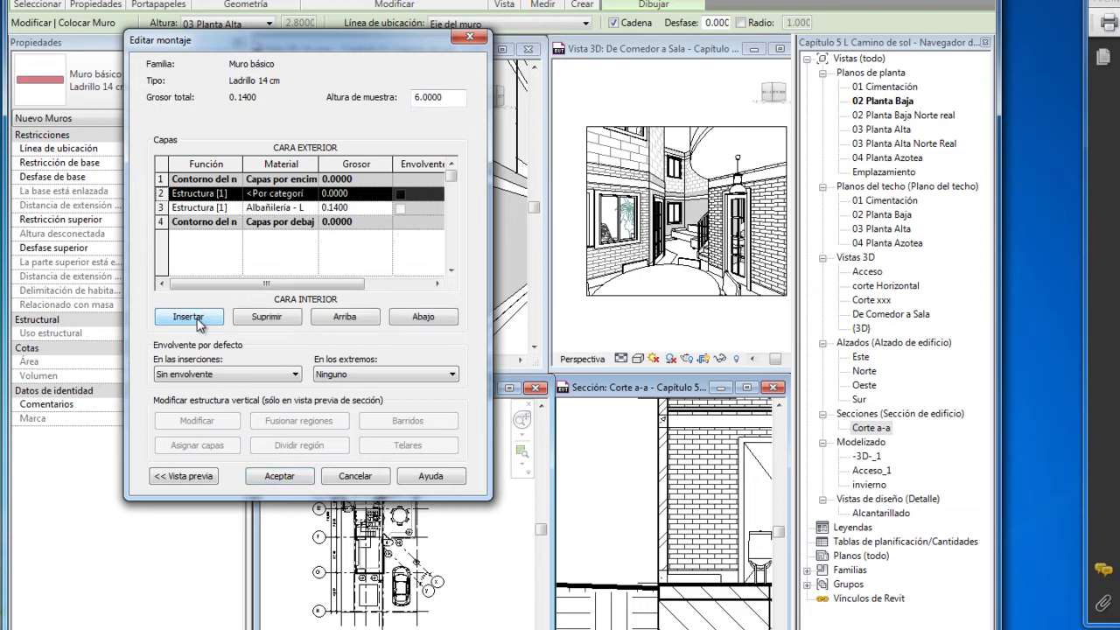
click(188, 317)
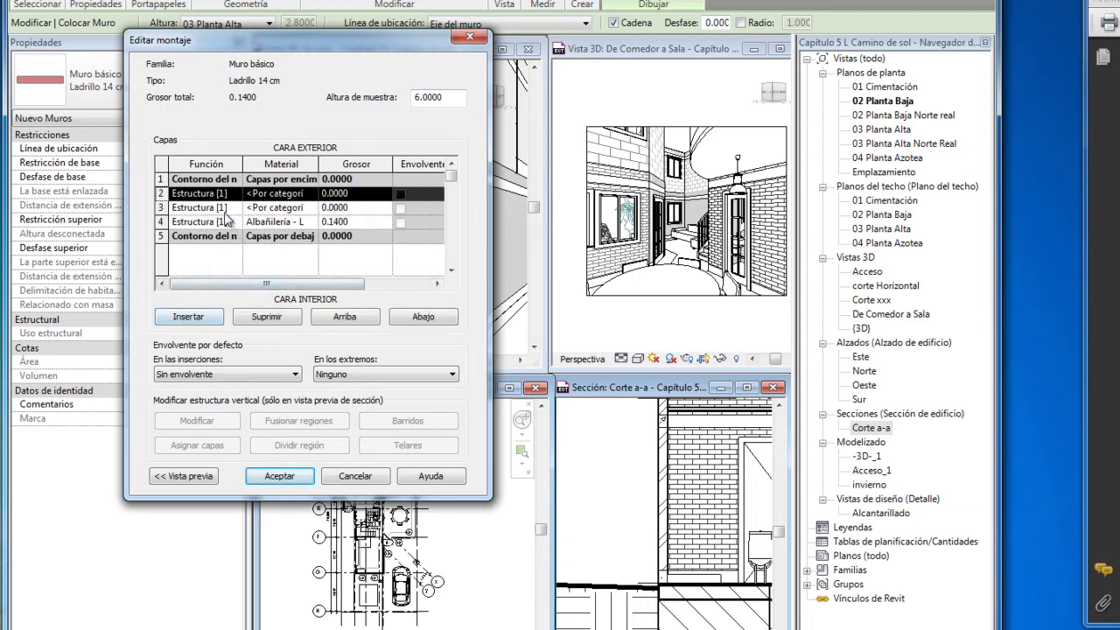
click(164, 207)
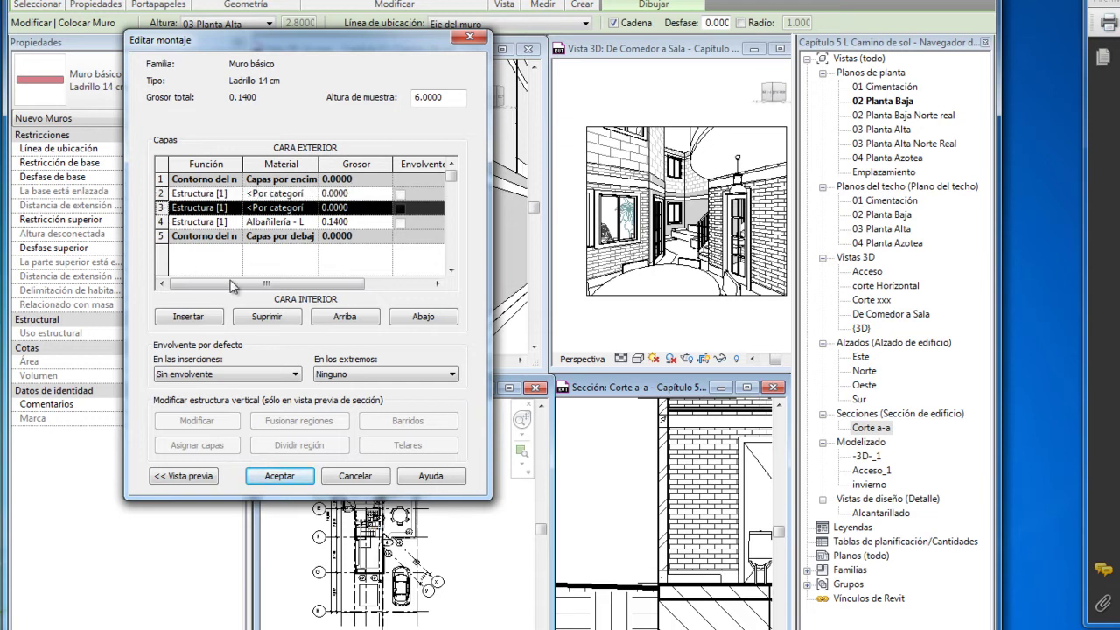
click(424, 318)
click(423, 318)
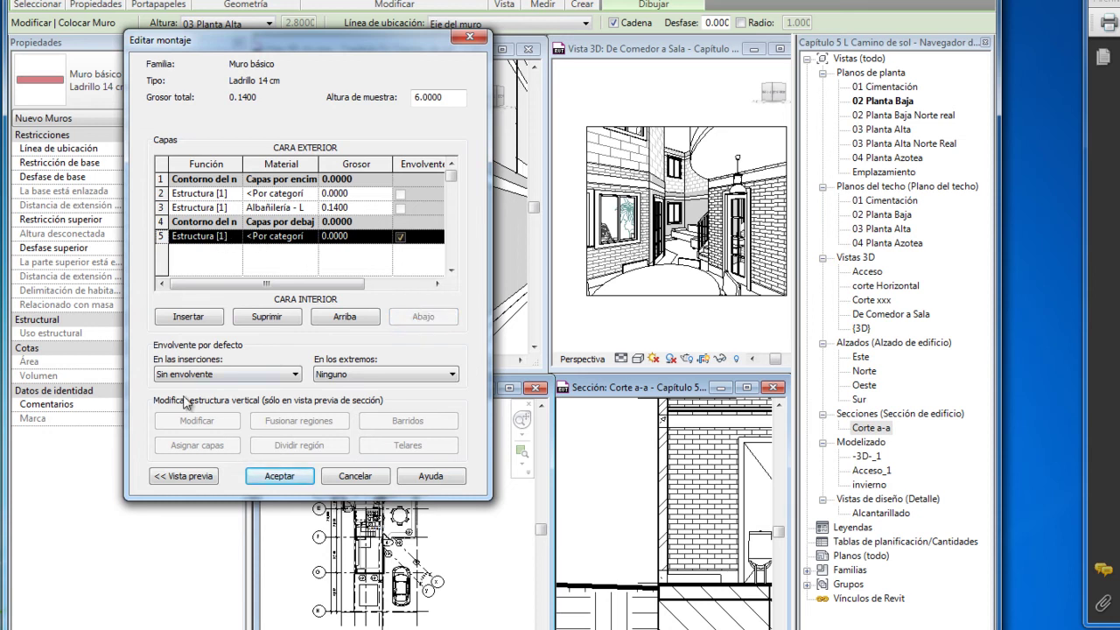
Show the section preview and set layers 5 and 2 to Acabado 1 [4].
click(182, 478)
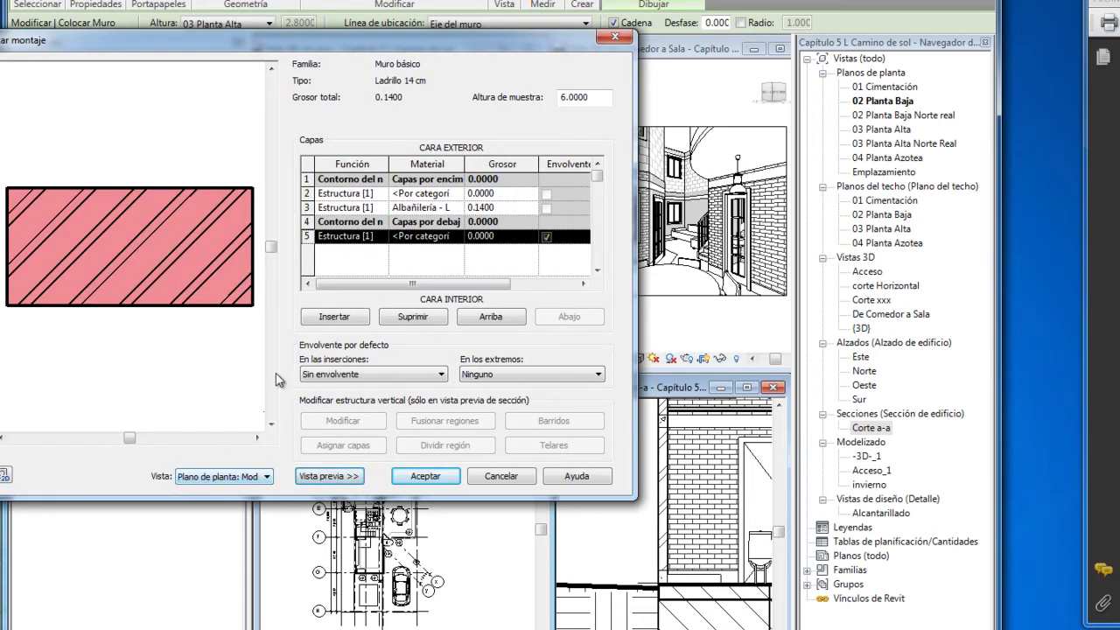
click(381, 243)
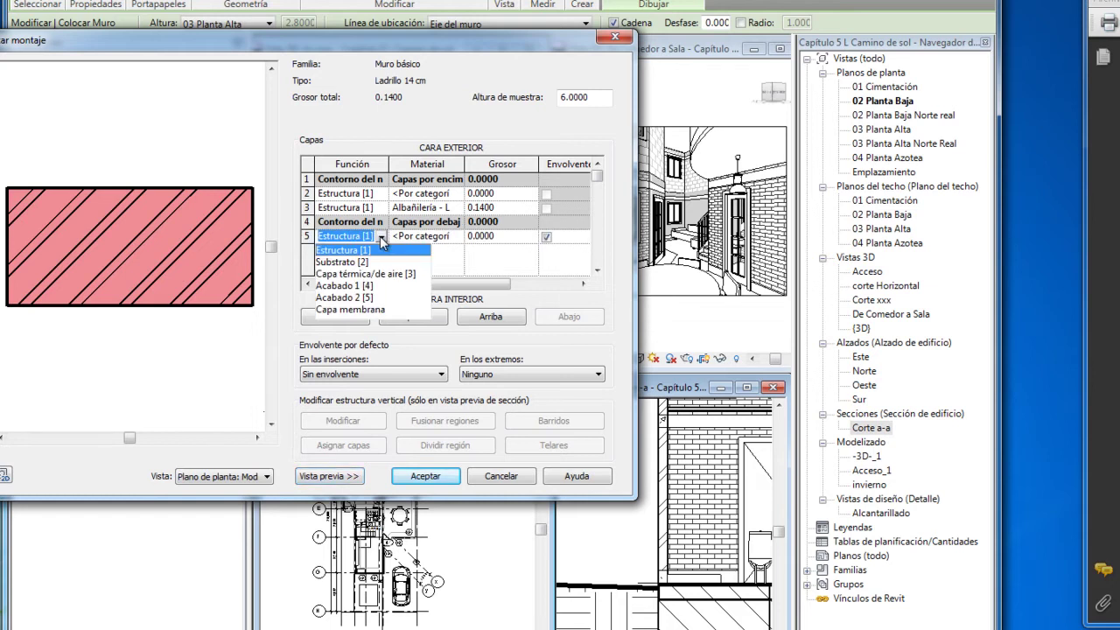
click(344, 286)
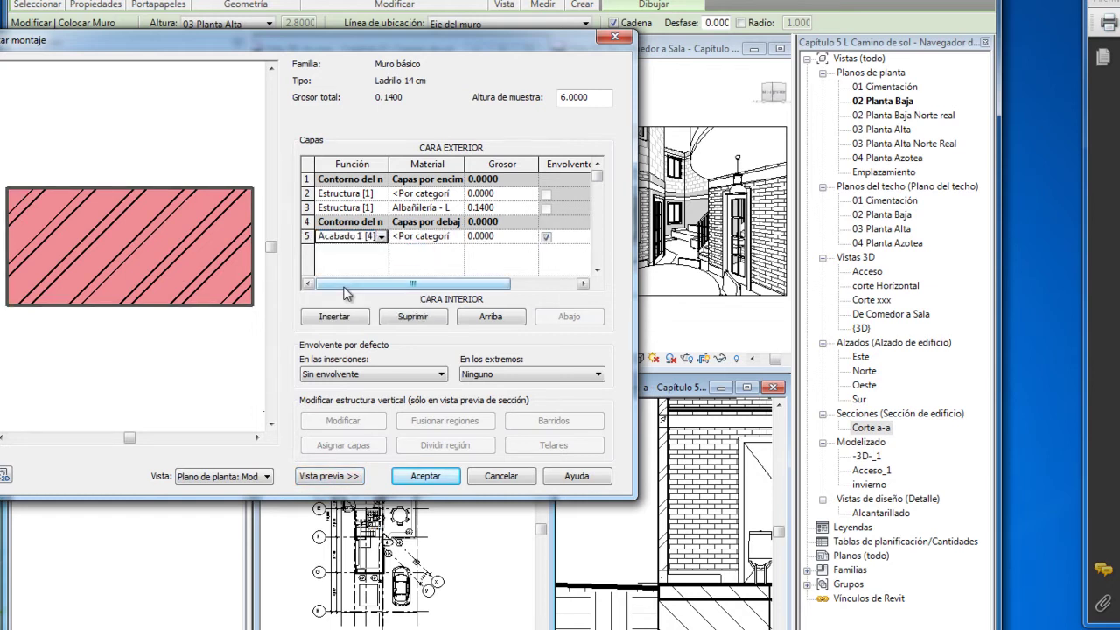
click(381, 196)
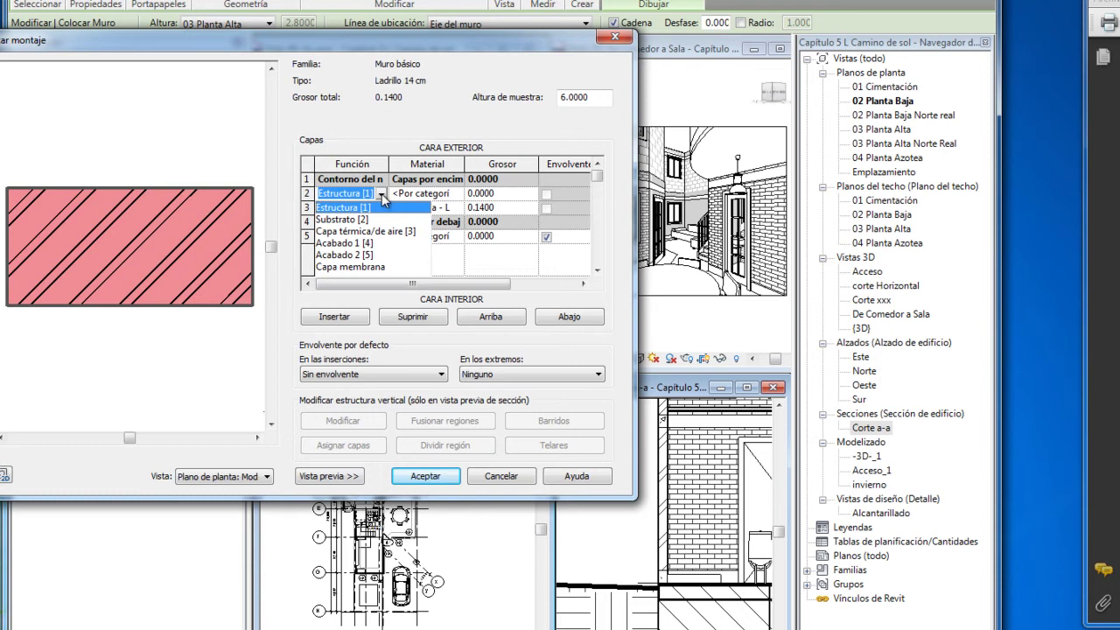
click(357, 244)
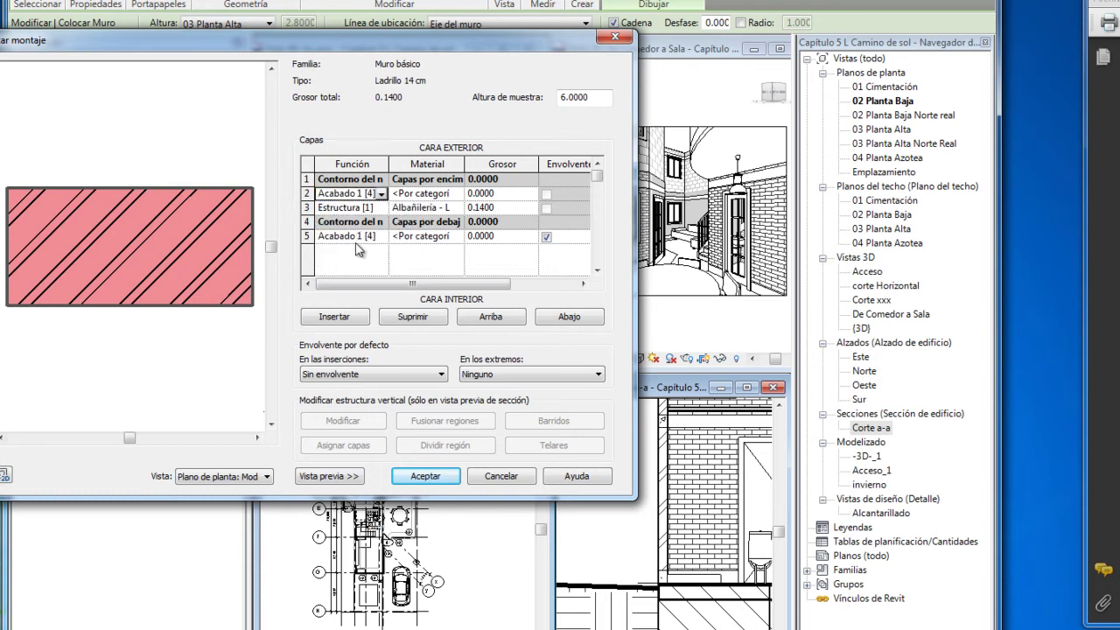
click(381, 195)
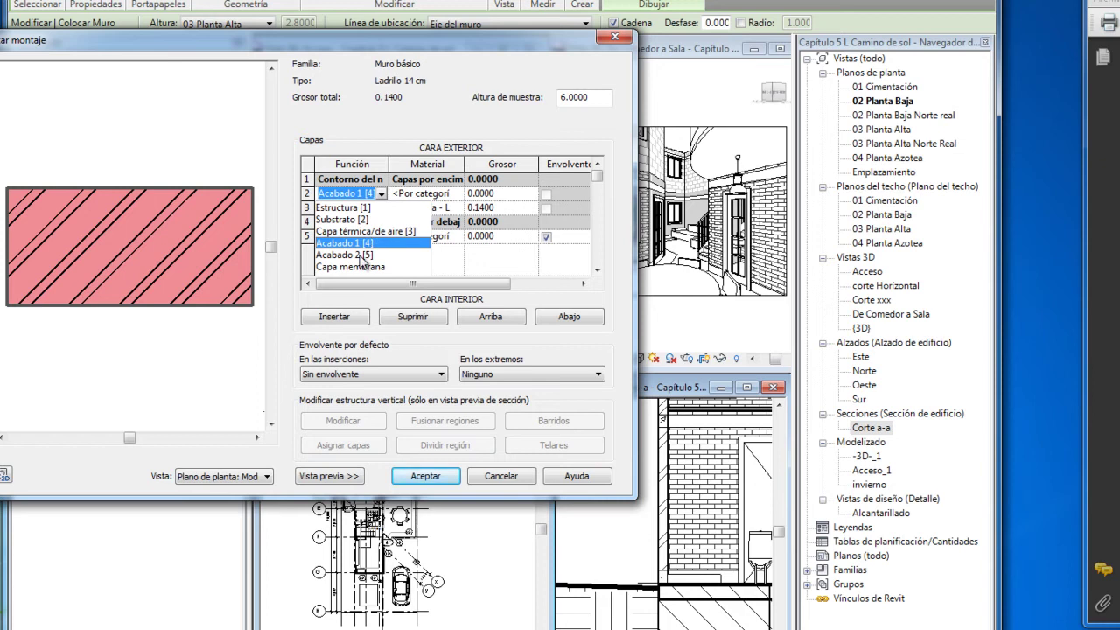
click(383, 196)
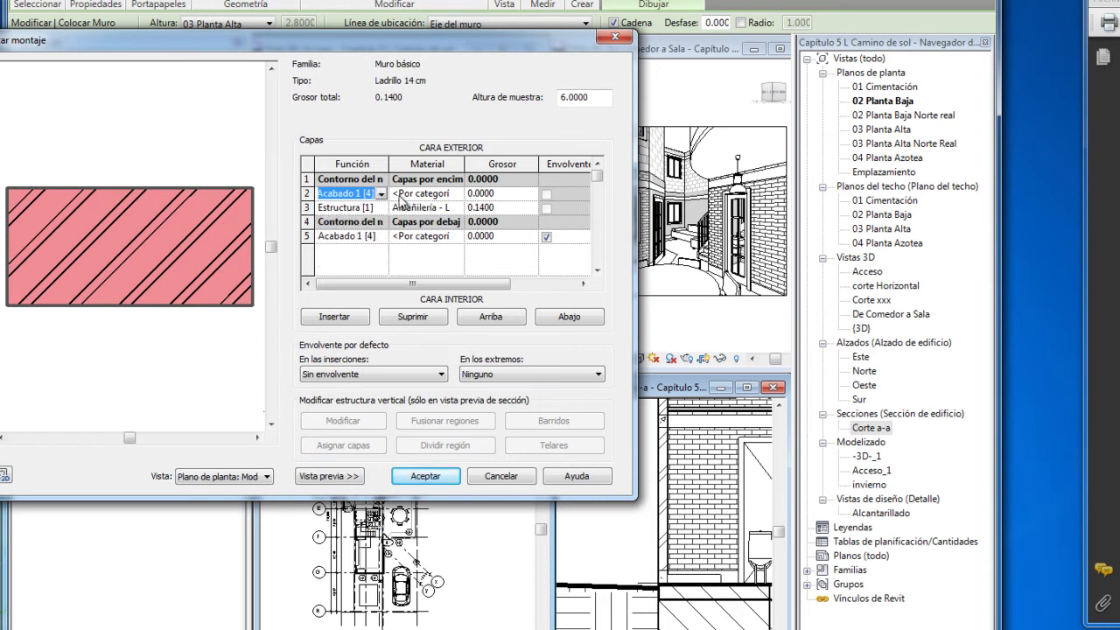
Give the exterior finish layer Hormigón - Regla de arena/cemento material, 0.015 thick.
click(455, 195)
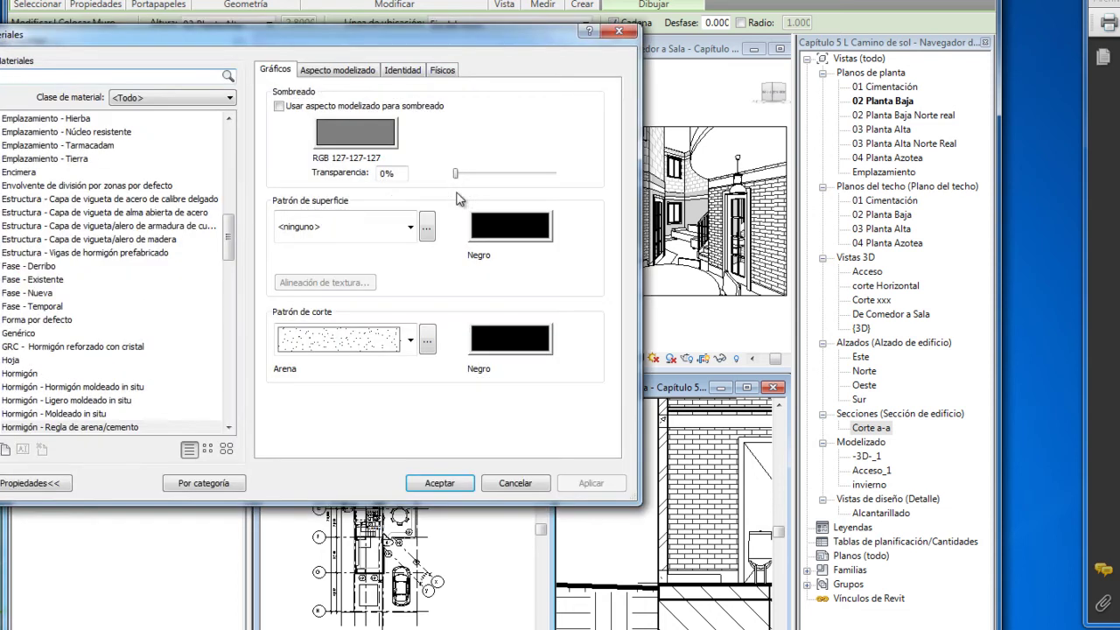
mouse_move(230, 236)
mouse_down()
mouse_move(231, 285)
mouse_move(243, 193)
mouse_move(242, 268)
mouse_up()
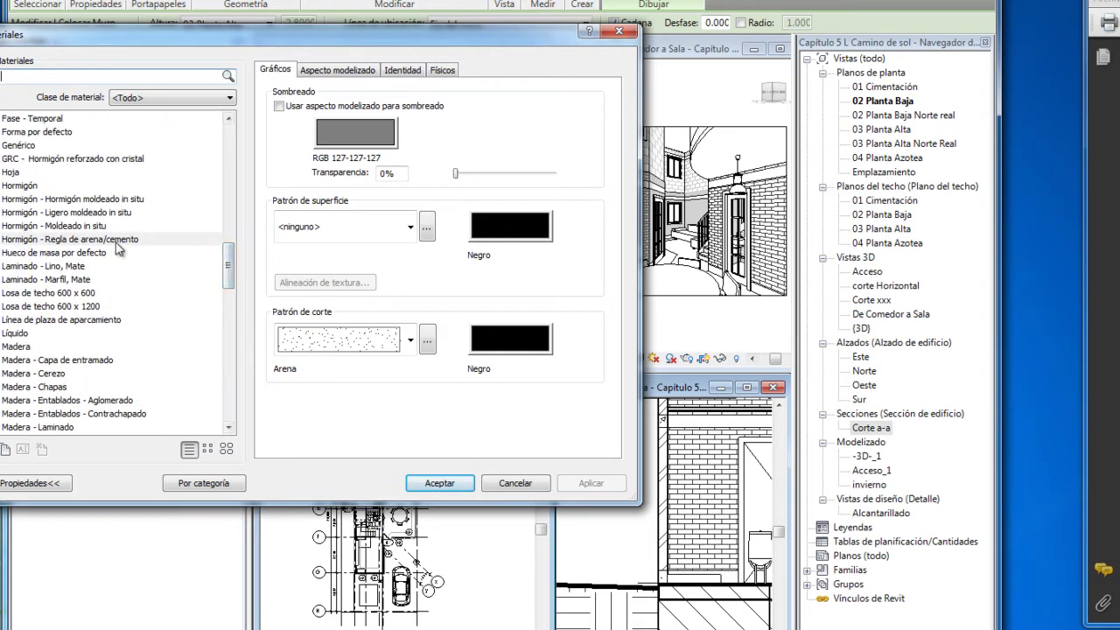
click(120, 241)
click(450, 485)
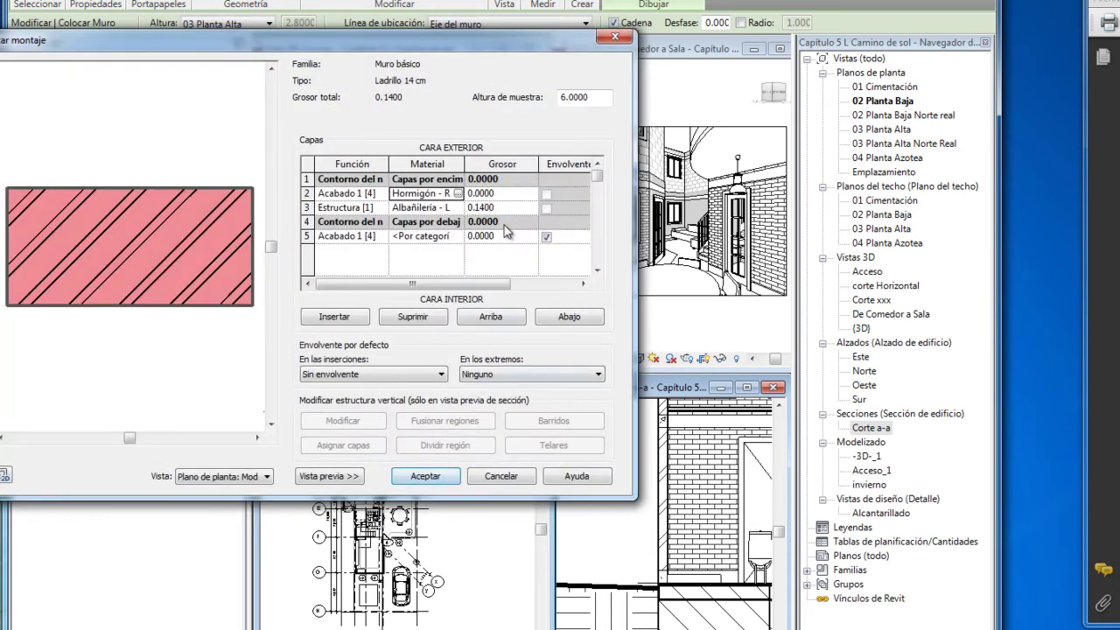
click(502, 194)
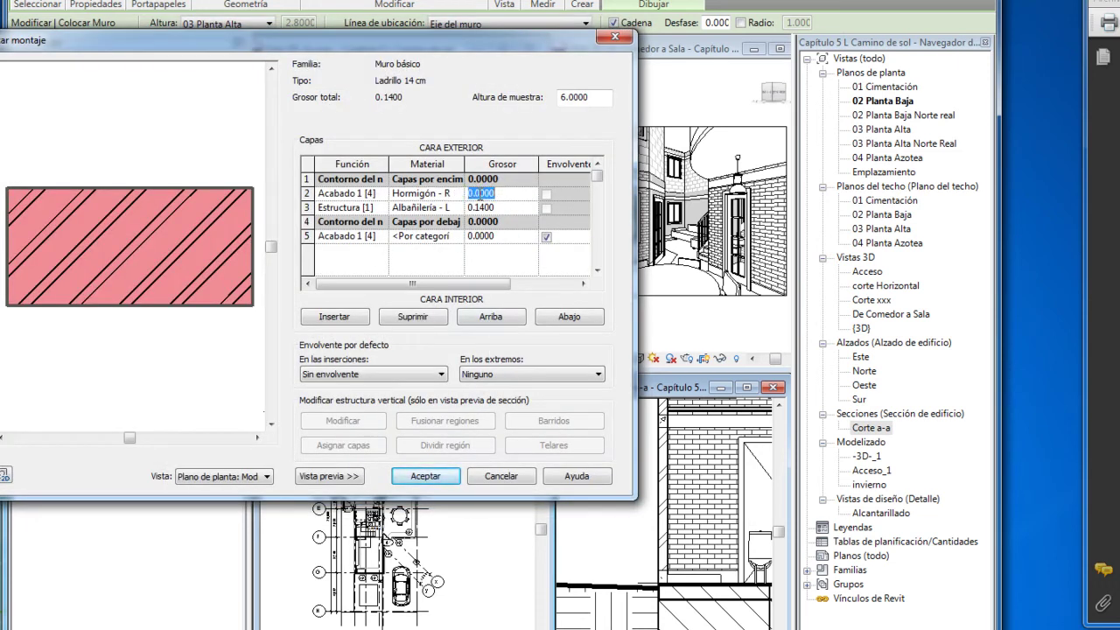
drag(480, 194, 520, 194)
text(15)
Give the interior finish the same sand/cement material at 0.0150 and accept the structure.
click(455, 243)
click(457, 242)
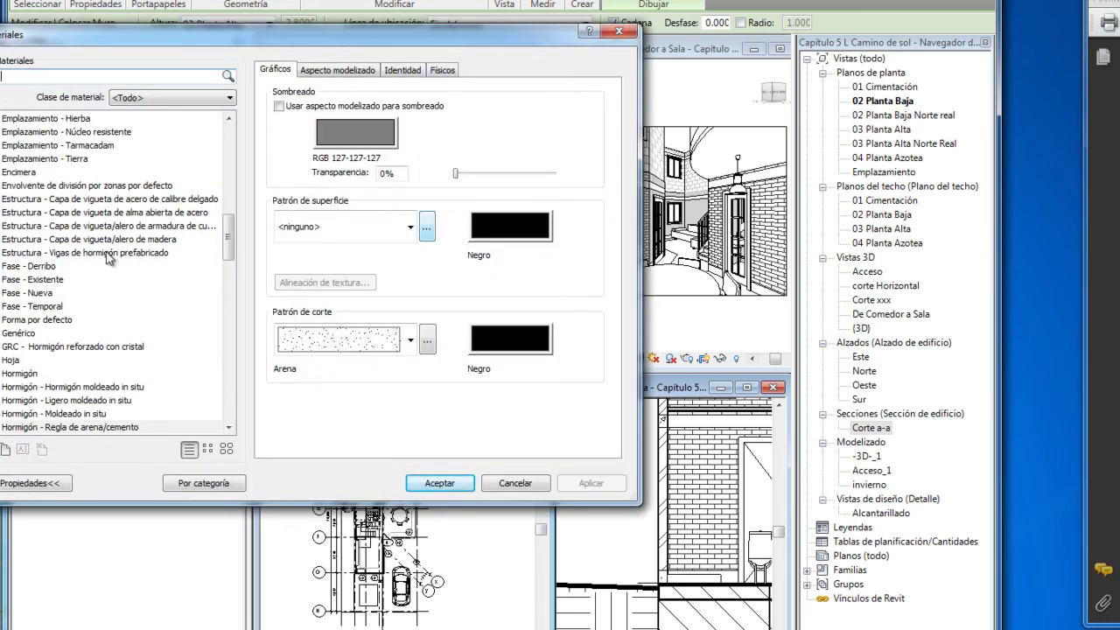
drag(227, 235, 228, 256)
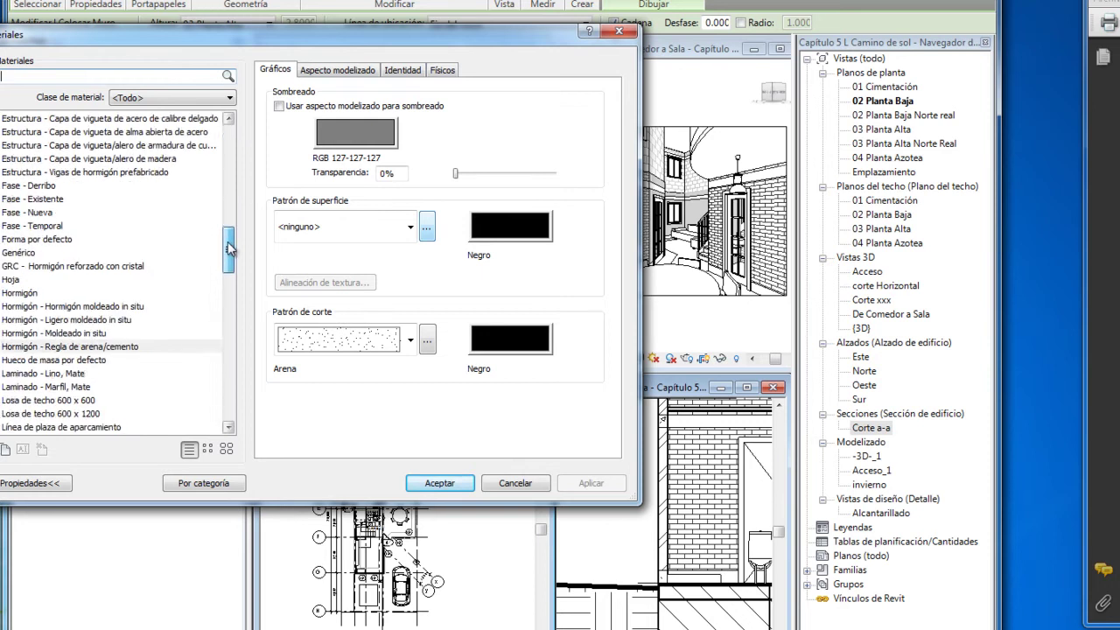
click(114, 281)
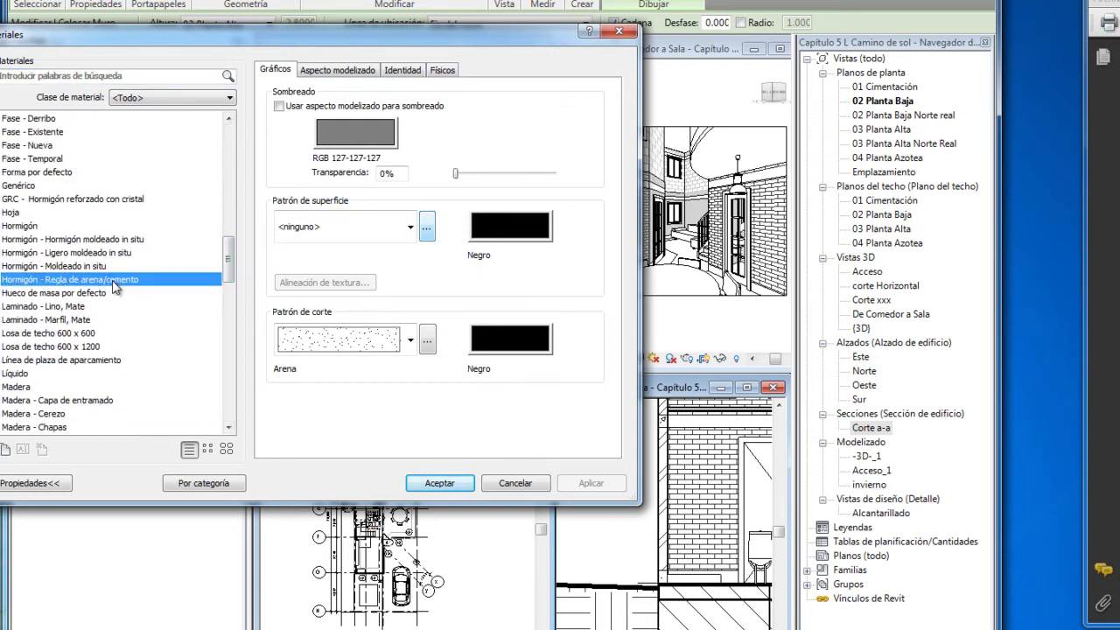
click(443, 485)
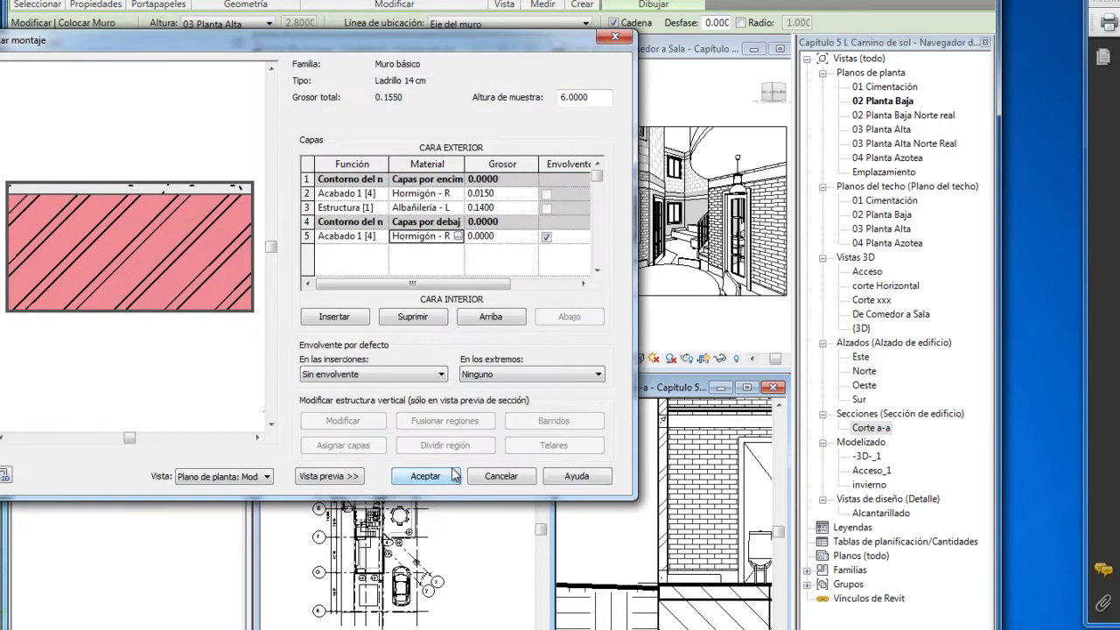
click(483, 237)
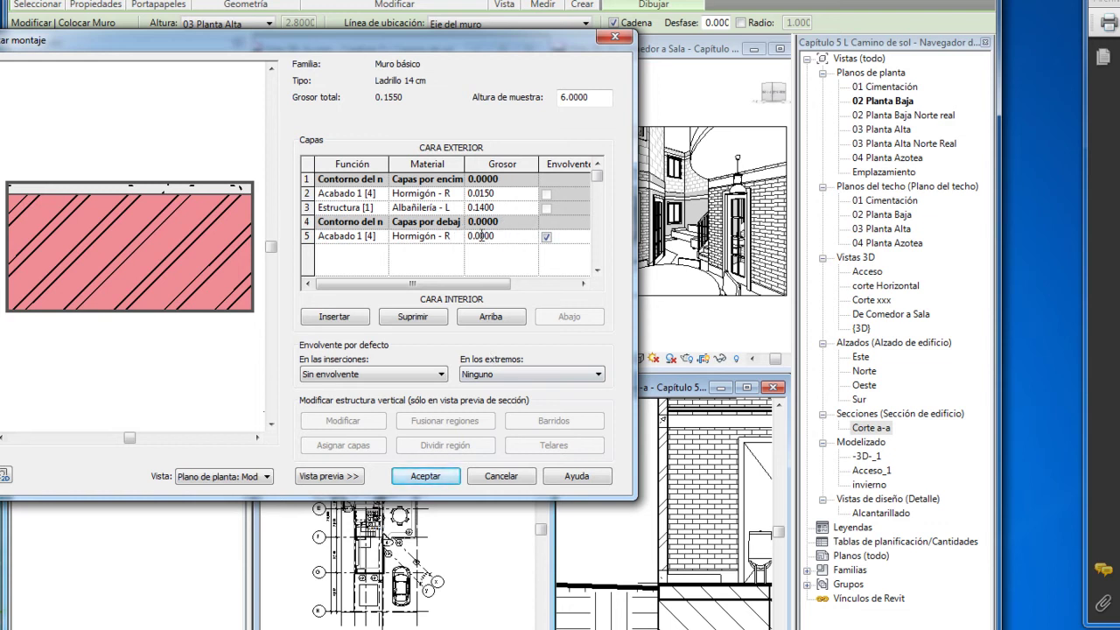
text(15)
click(426, 478)
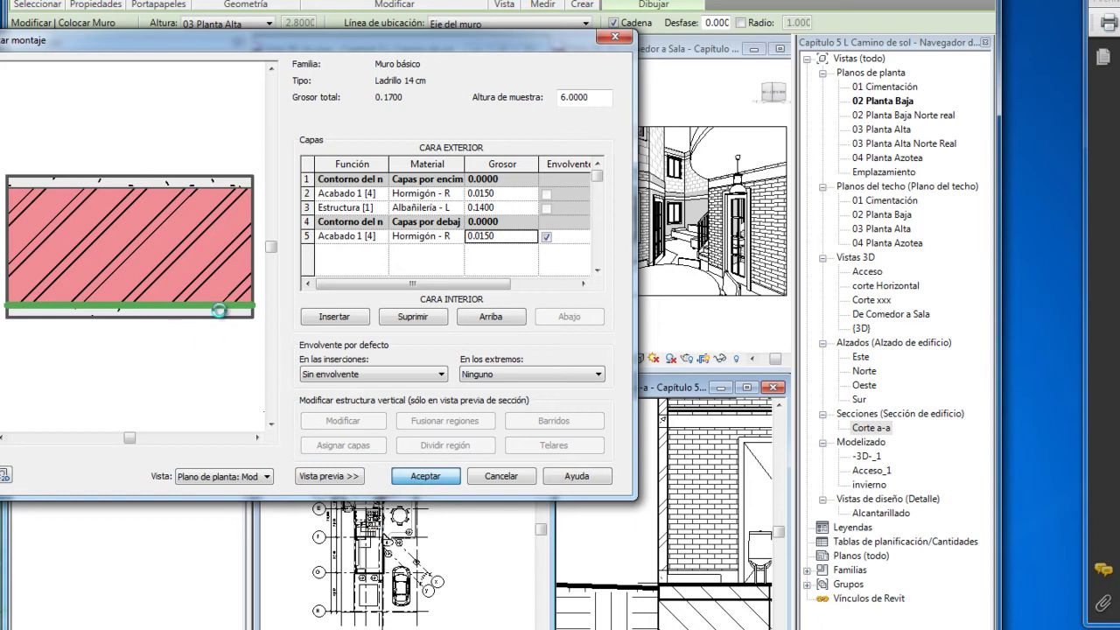
key(Return)
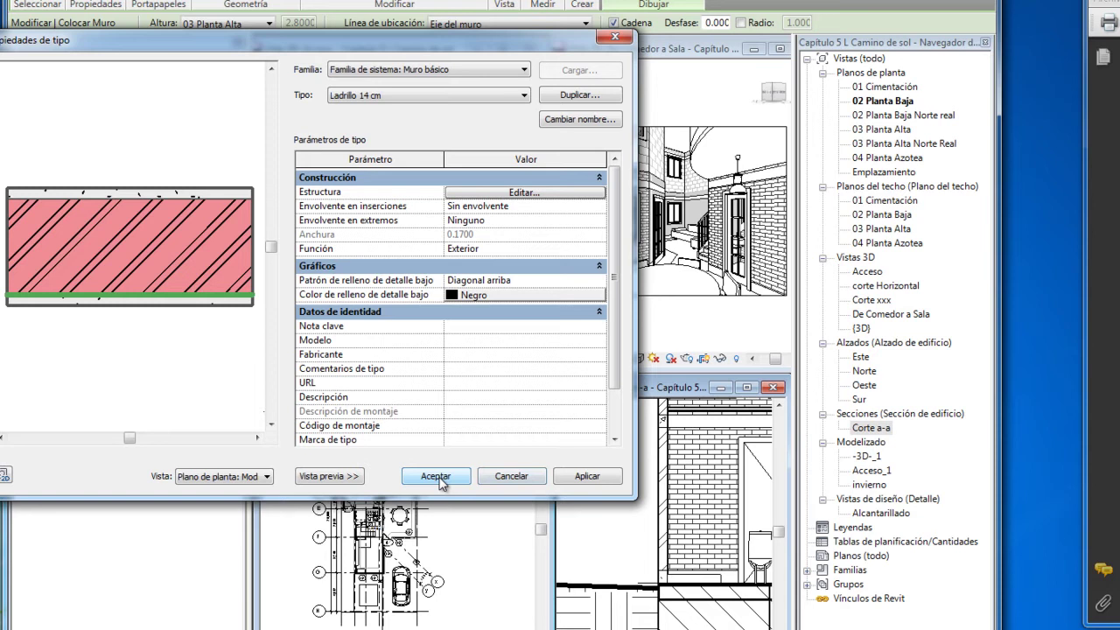
Apply and accept the Ladrillo 14 cm type, cancel a trial wall, and activate Corte a-a.
click(591, 479)
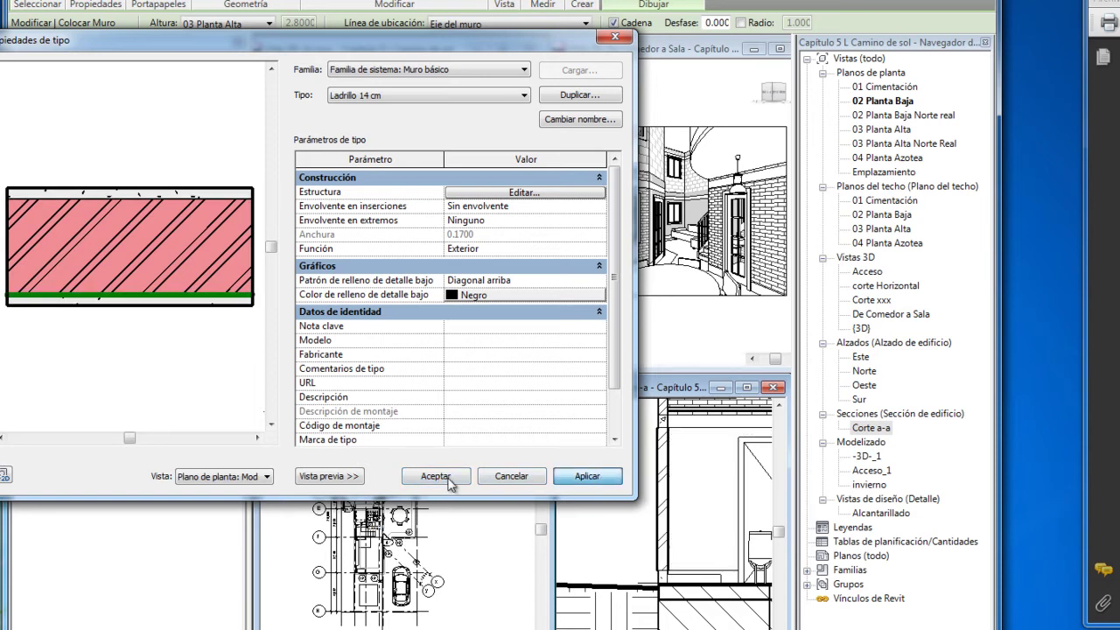
click(437, 477)
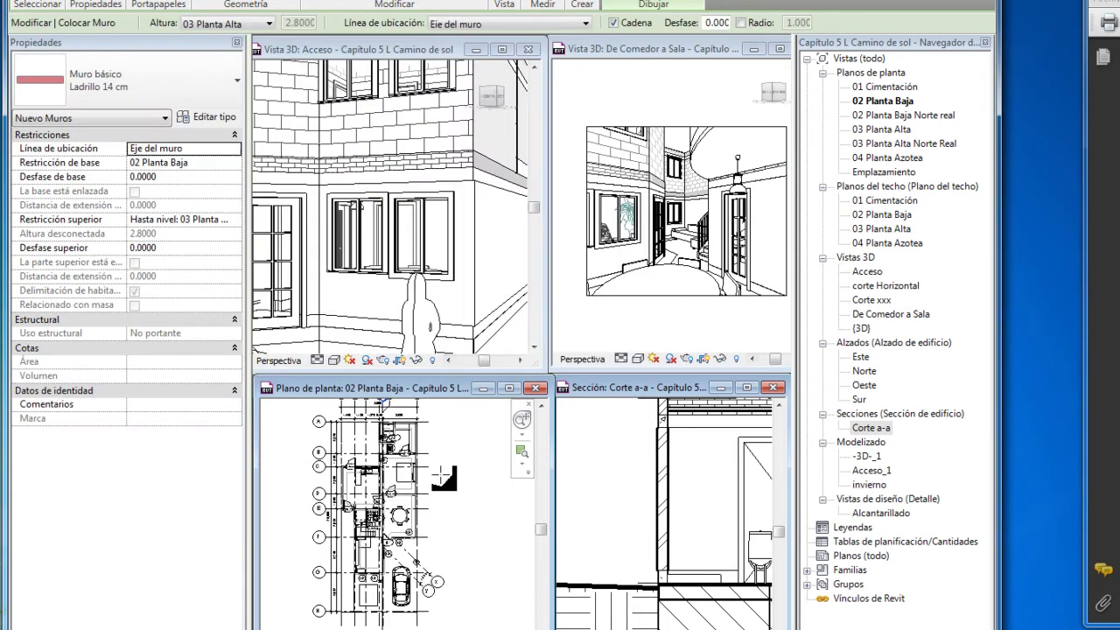
click(523, 495)
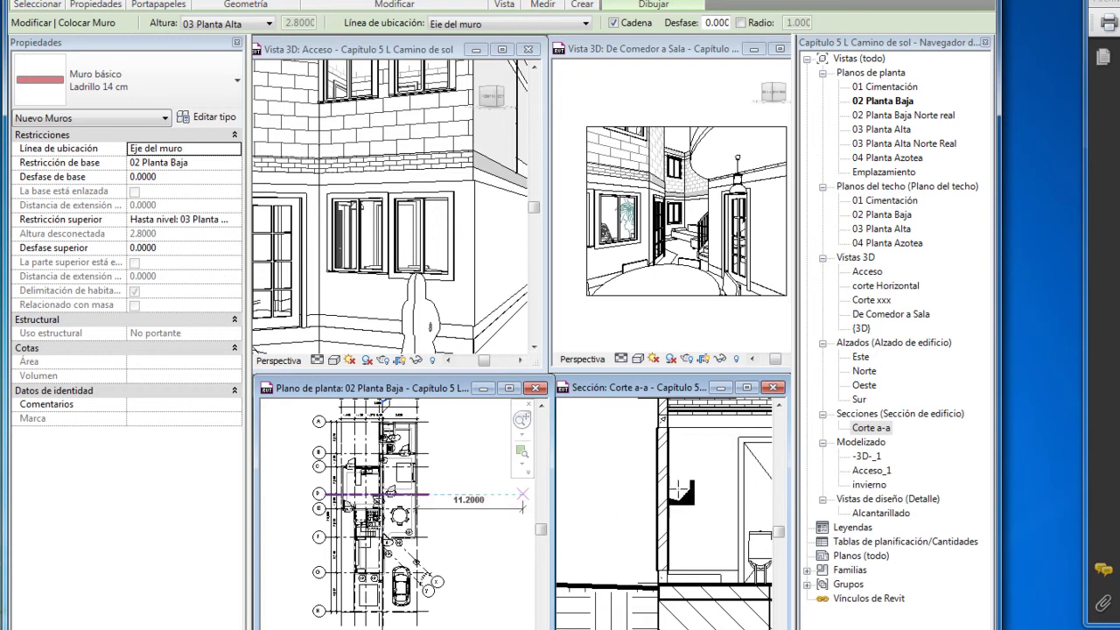
key(Escape)
key(Escape)
click(680, 496)
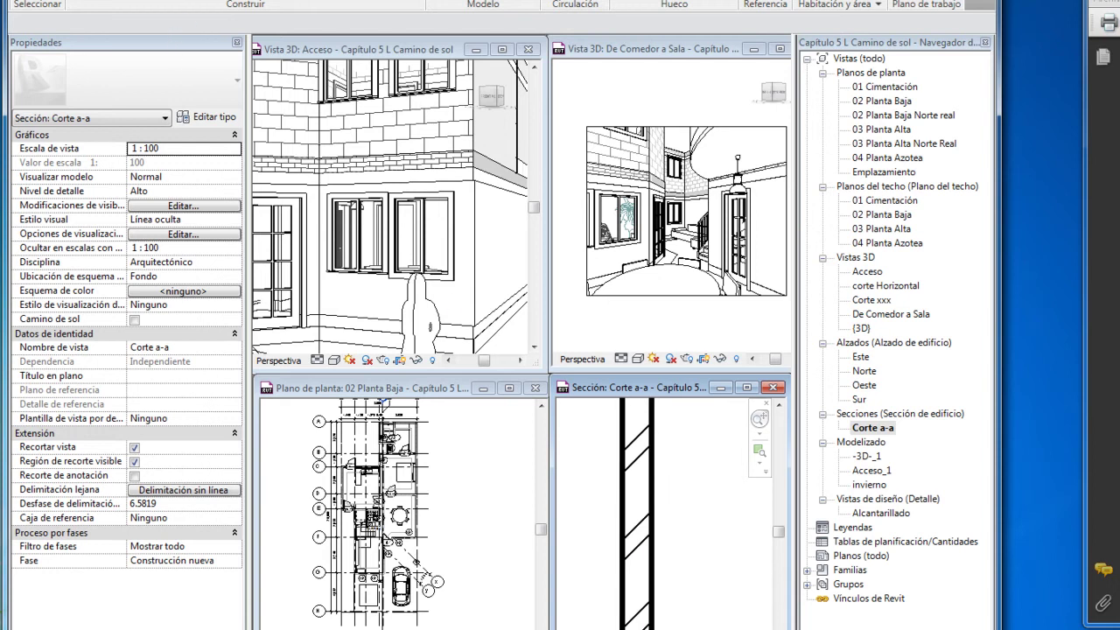
Turn on Thin Lines and zoom into the wall cut at the slab in Corte a-a.
click(38, 2)
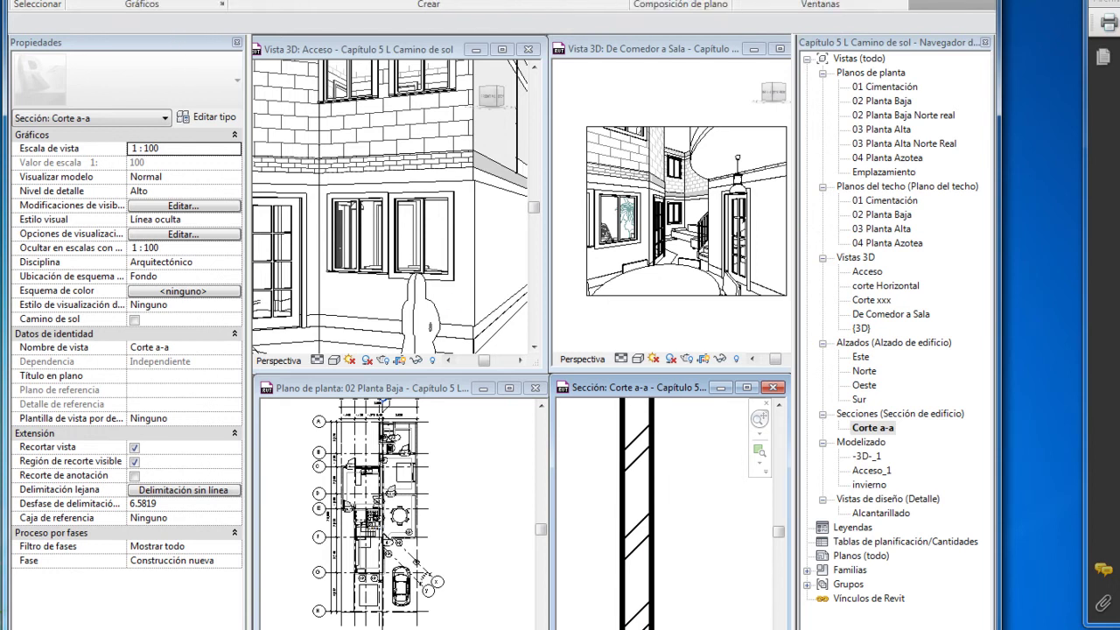
click(149, 0)
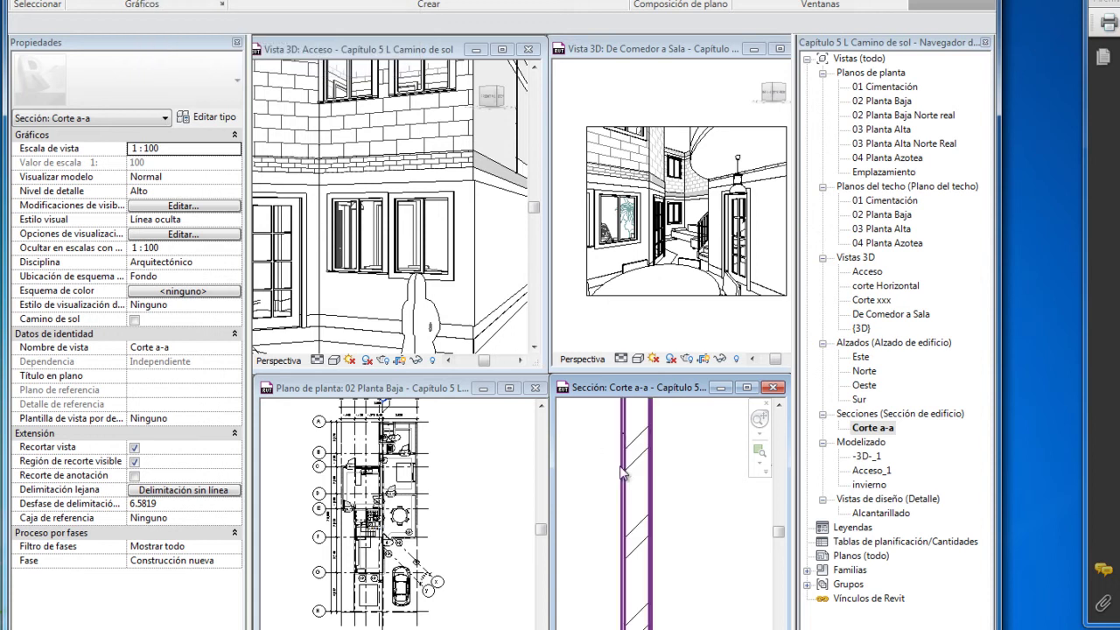
scroll(643, 509, up, 2)
scroll(643, 509, up, 2)
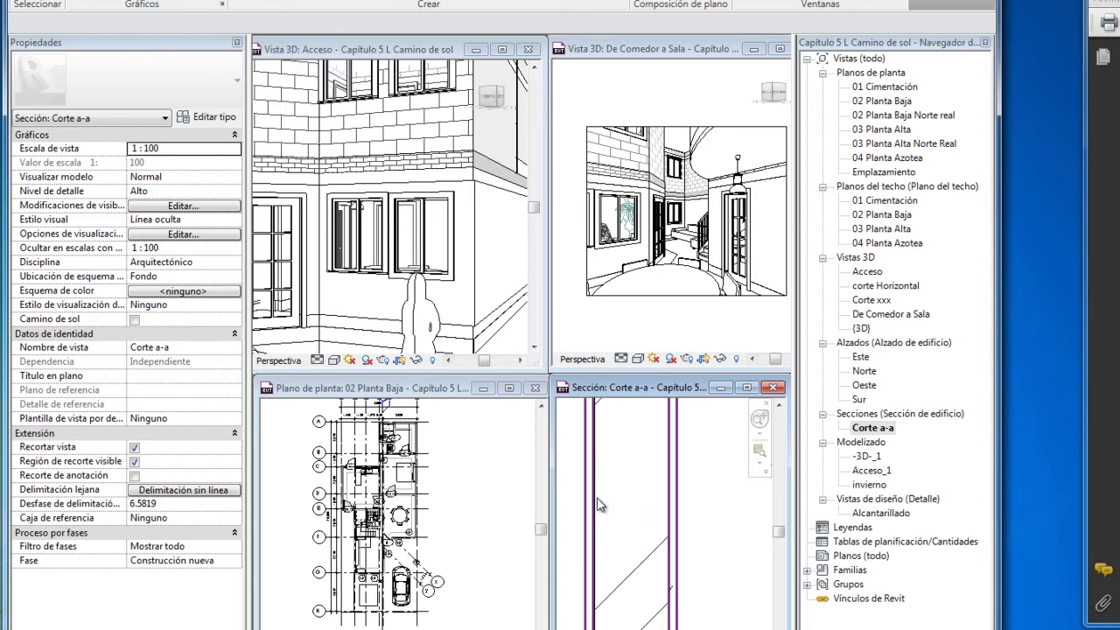
scroll(667, 500, down, 2)
scroll(667, 500, down, 2)
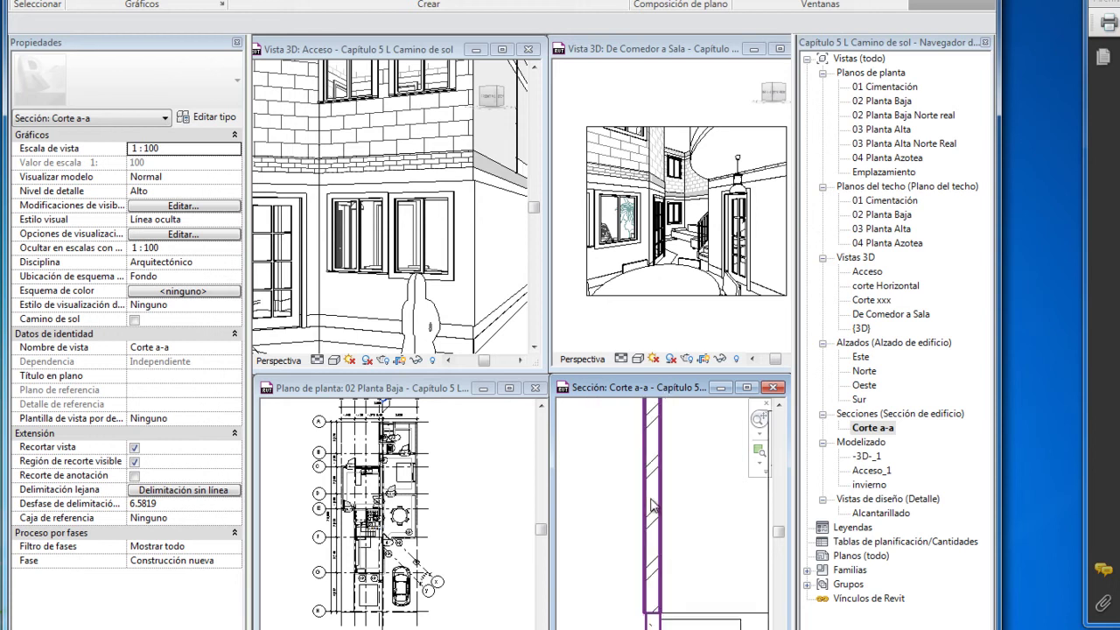
scroll(670, 496, down, 2)
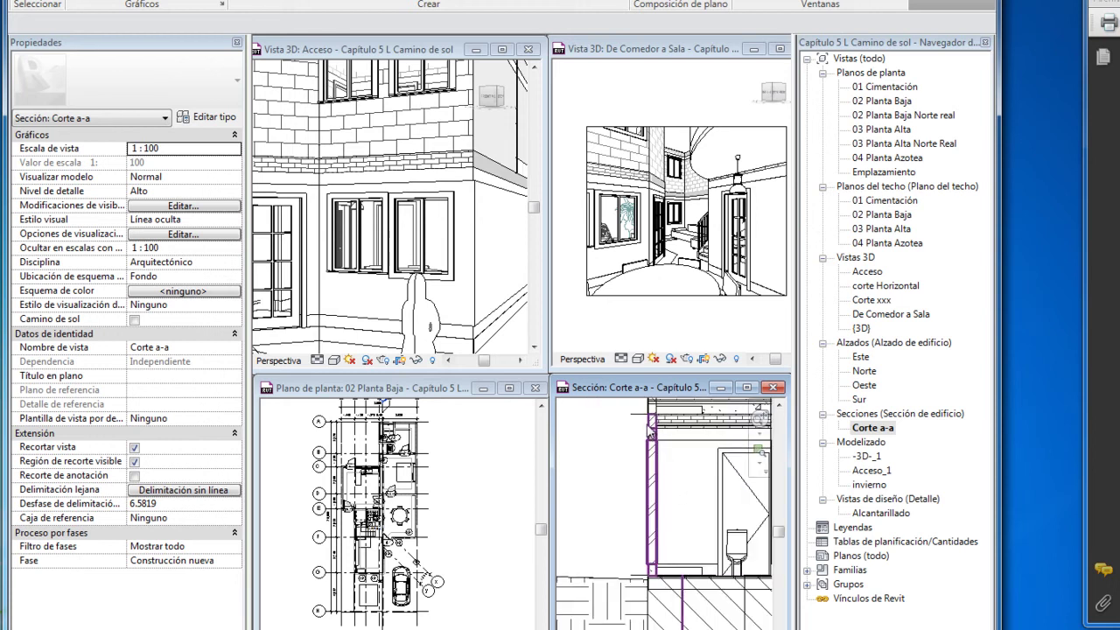
scroll(625, 448, up, 2)
scroll(621, 451, up, 1)
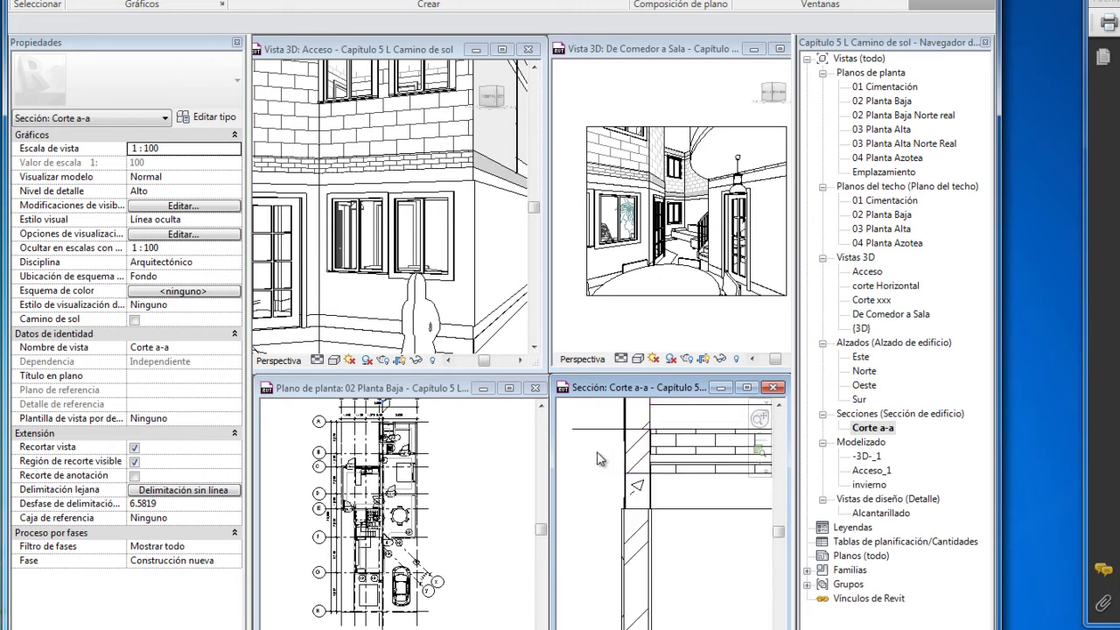
scroll(603, 458, up, 1)
scroll(604, 459, up, 1)
scroll(666, 468, down, 2)
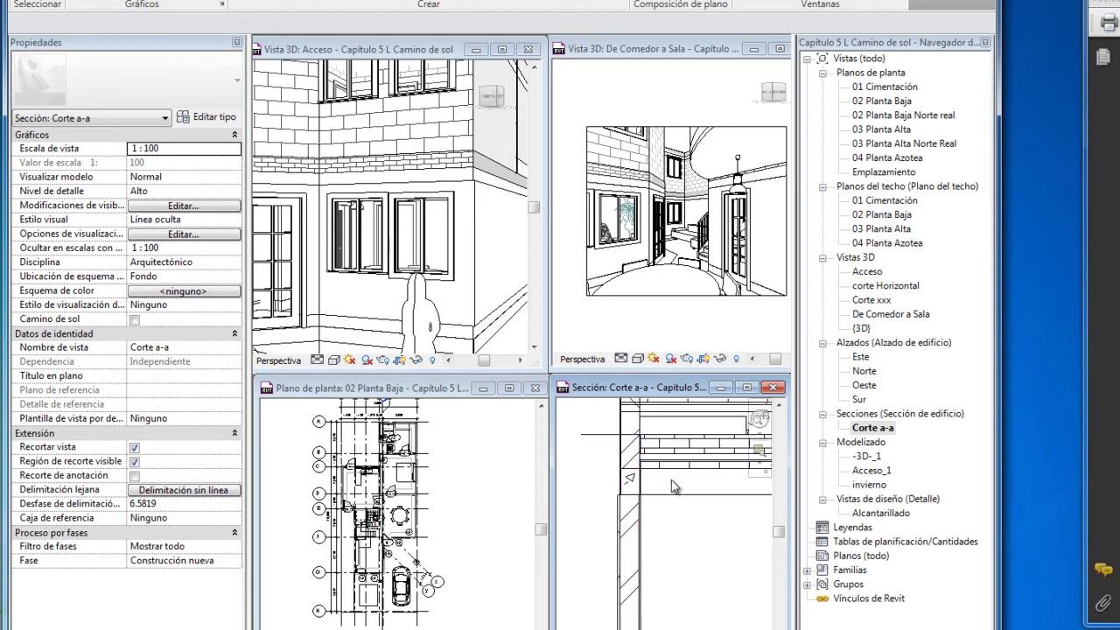
Start a wall on 02 Planta Baja using the Muro básico Ladrillo 14 cm Enrase type.
click(499, 490)
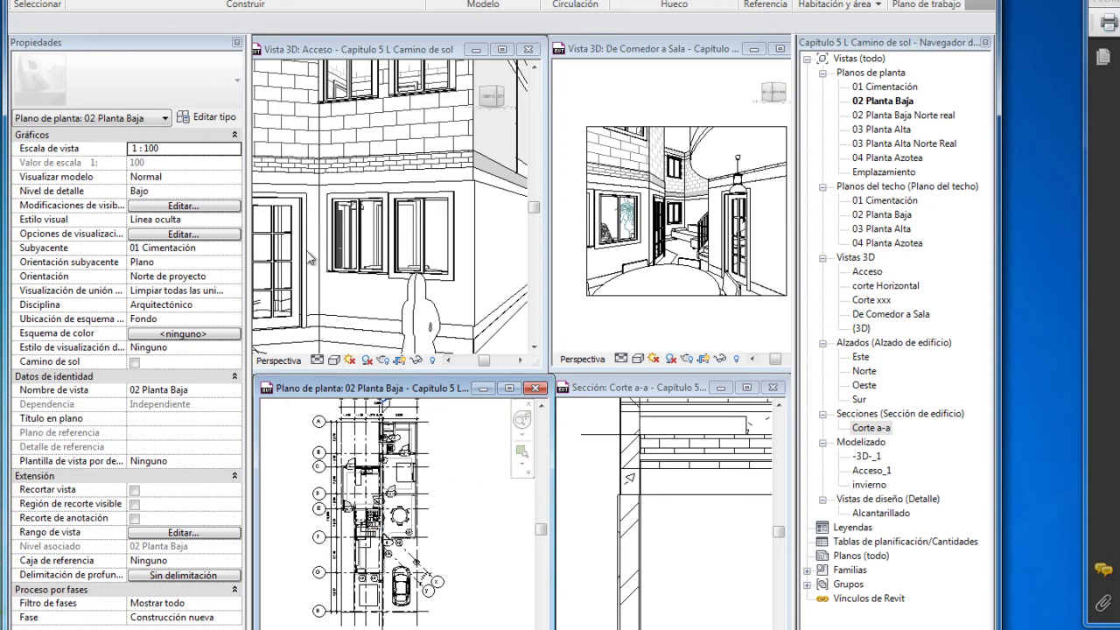
click(88, 1)
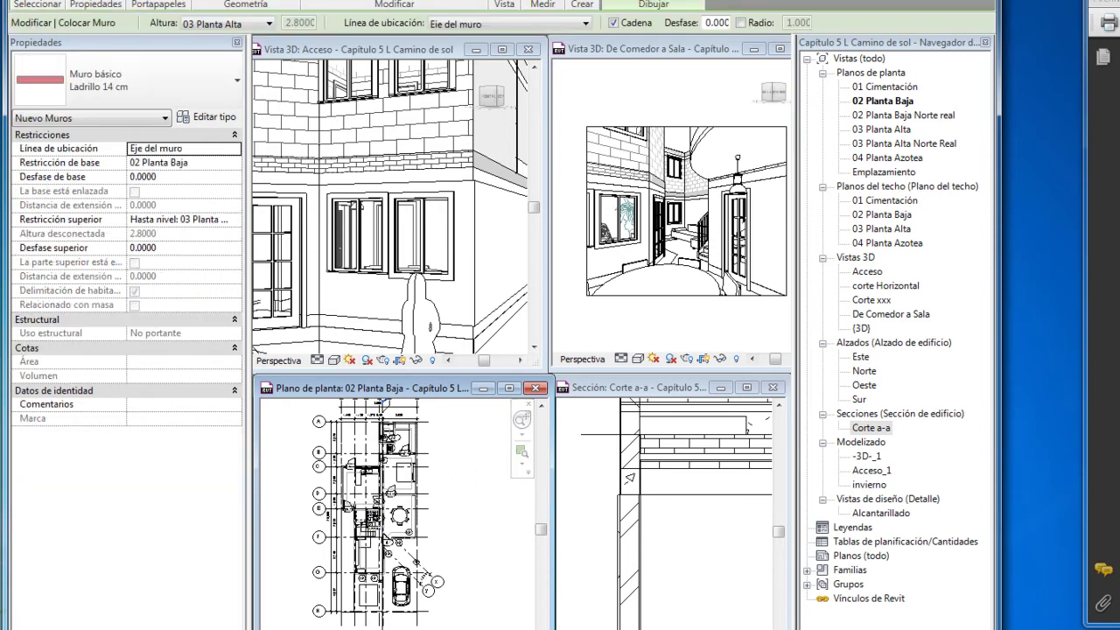
click(238, 85)
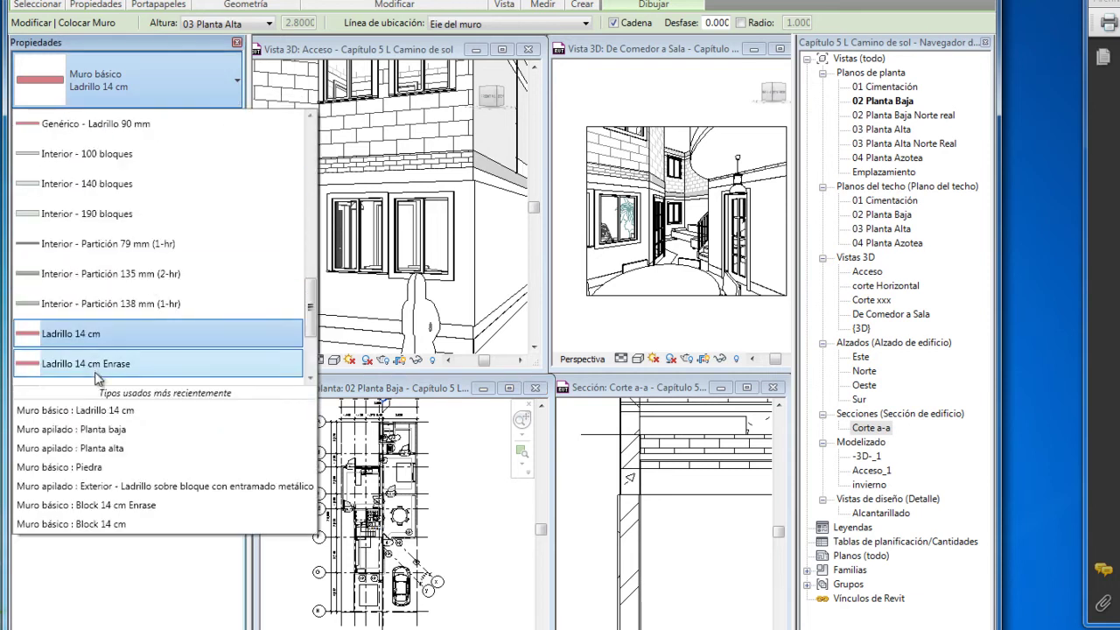
click(100, 371)
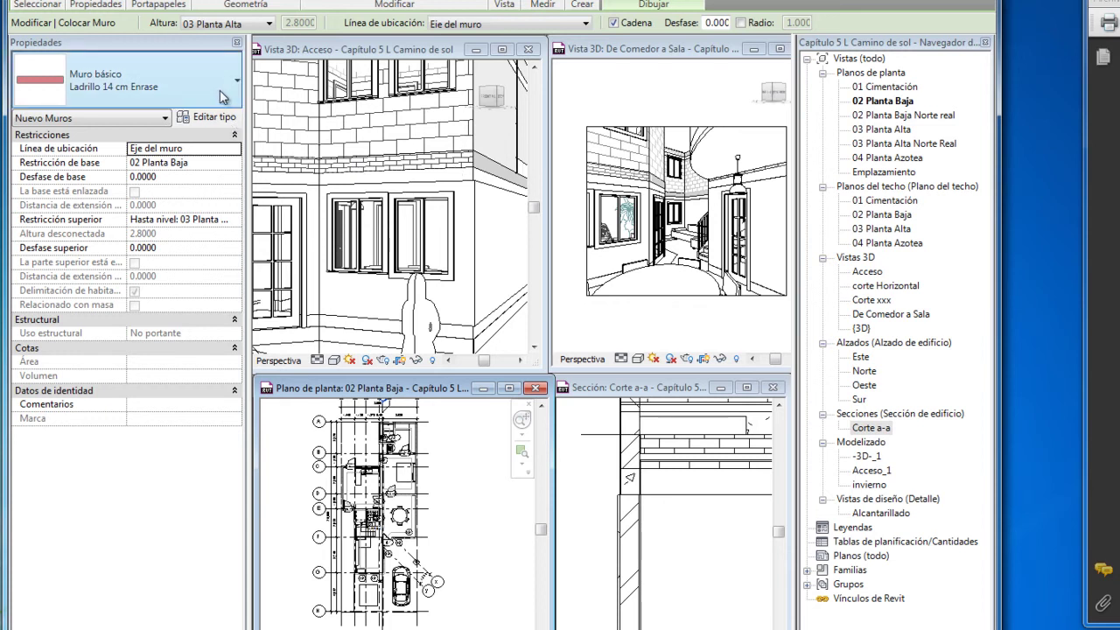
mouse_move(127, 80)
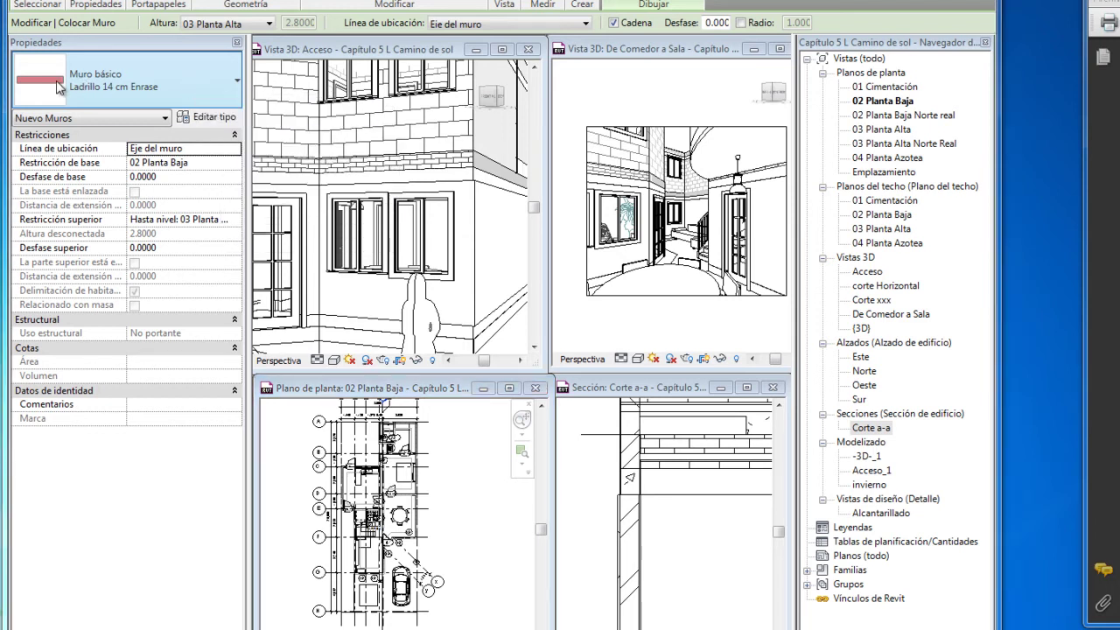
Add two layers to the Enrase wall structure, moving one below the core boundary.
click(216, 119)
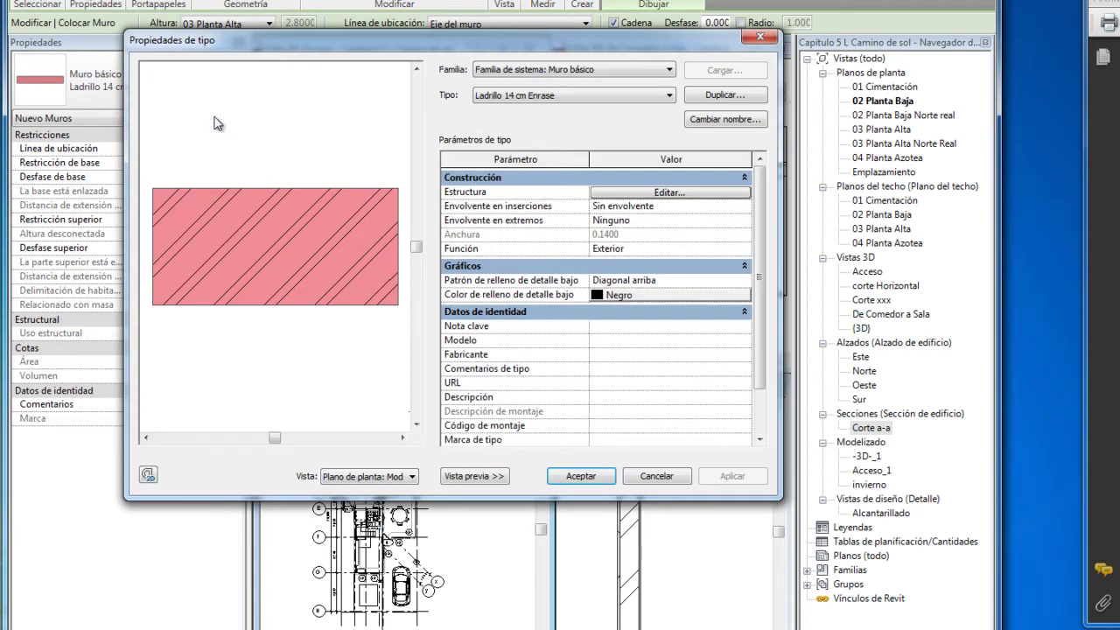
click(670, 192)
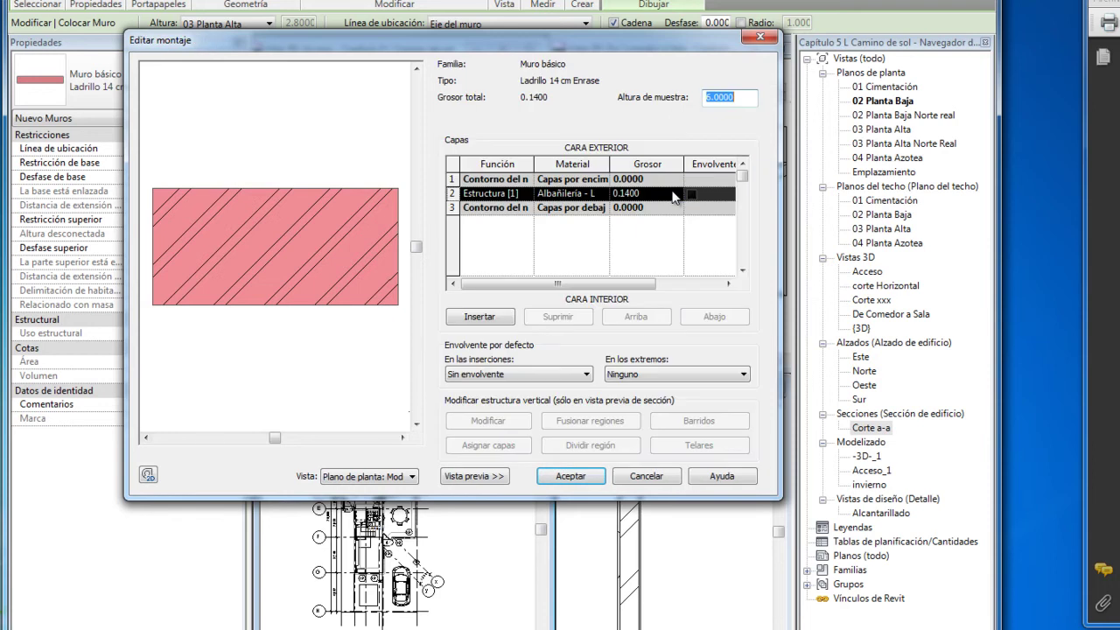
click(487, 319)
click(487, 318)
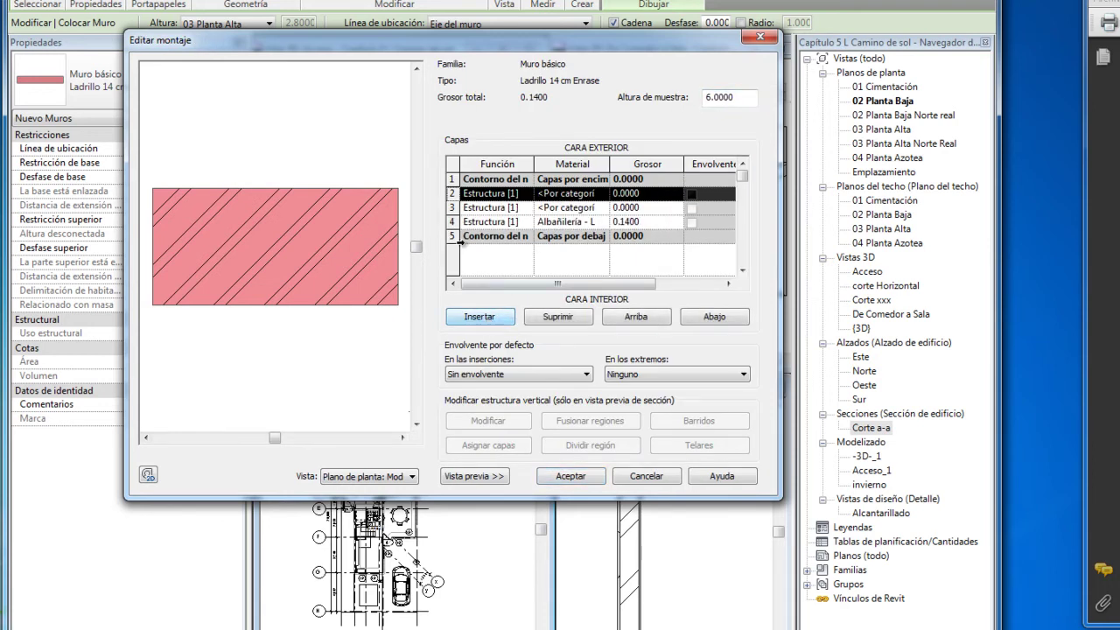
click(453, 207)
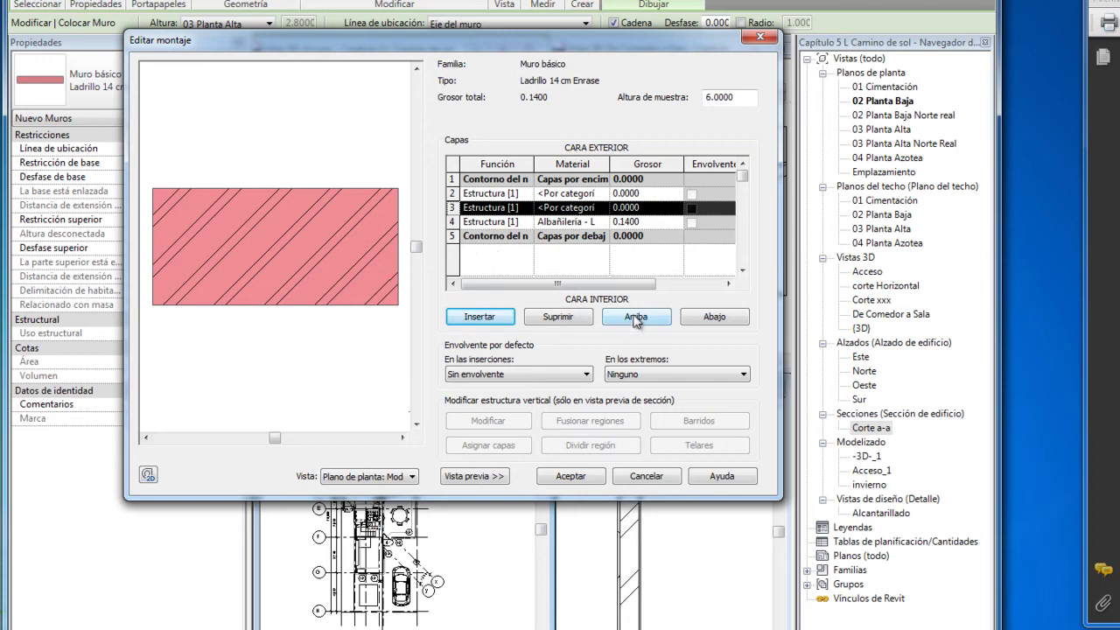
click(711, 319)
click(710, 319)
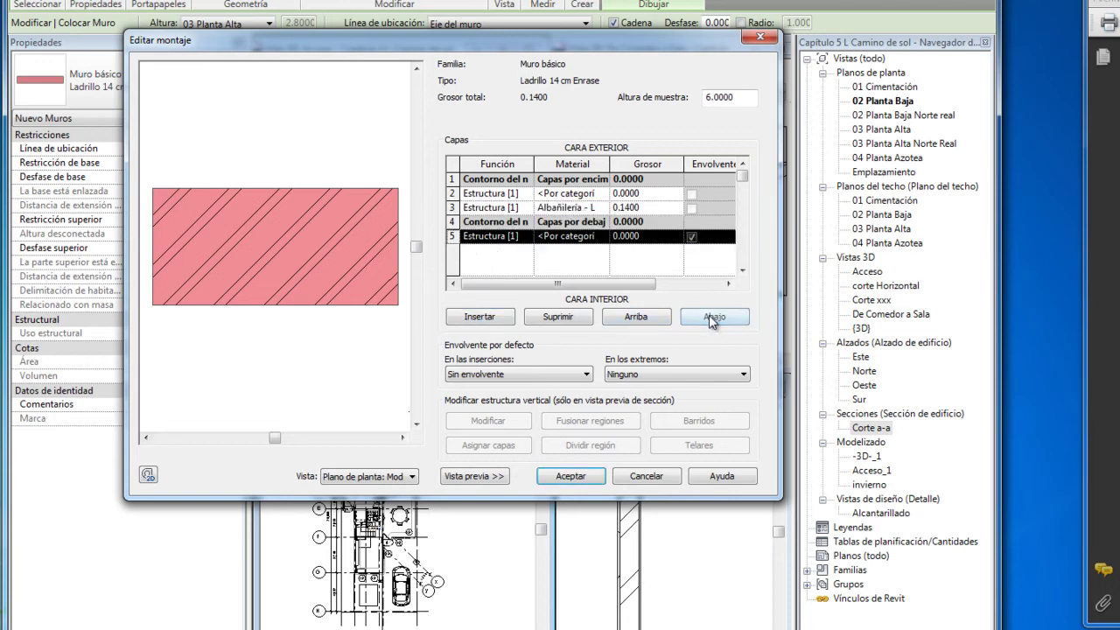
Set layers 5 and 2 to the Acabado 1 [4] finish function.
click(523, 242)
click(498, 293)
click(508, 193)
click(526, 193)
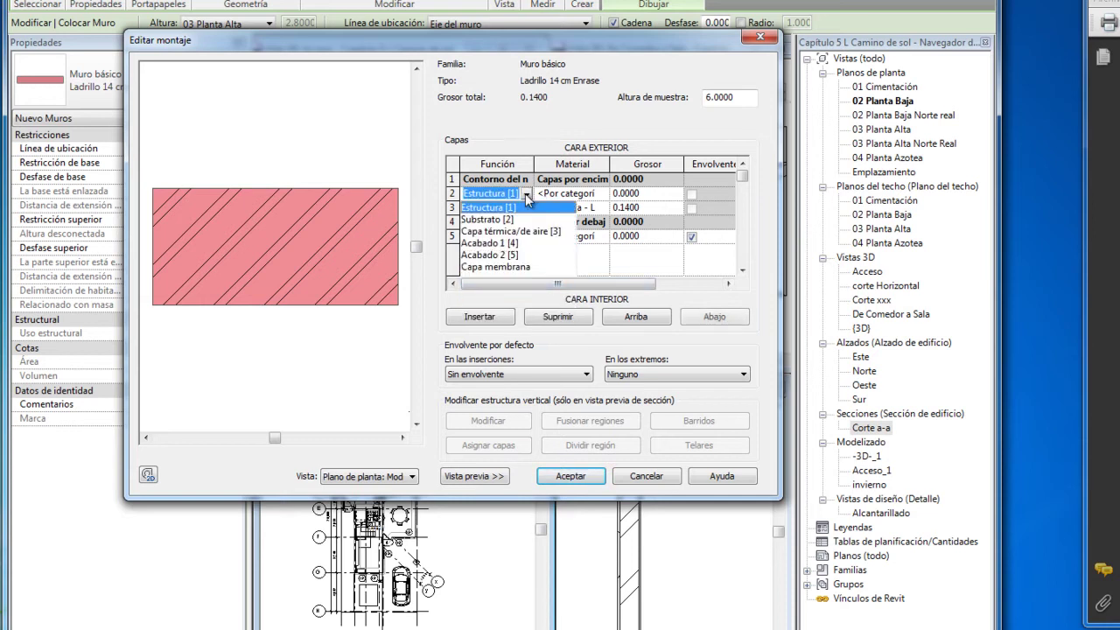
click(500, 250)
Give layer 2 Hormigón - Regla de arena/cemento material and 0.015 thickness.
click(600, 194)
click(604, 194)
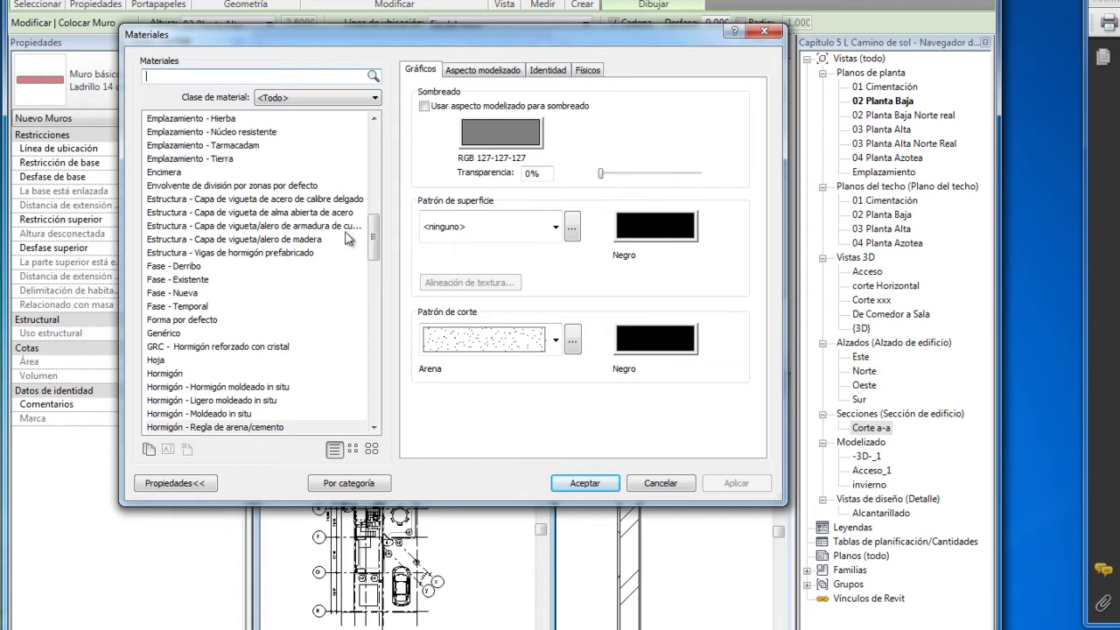
drag(376, 238, 373, 273)
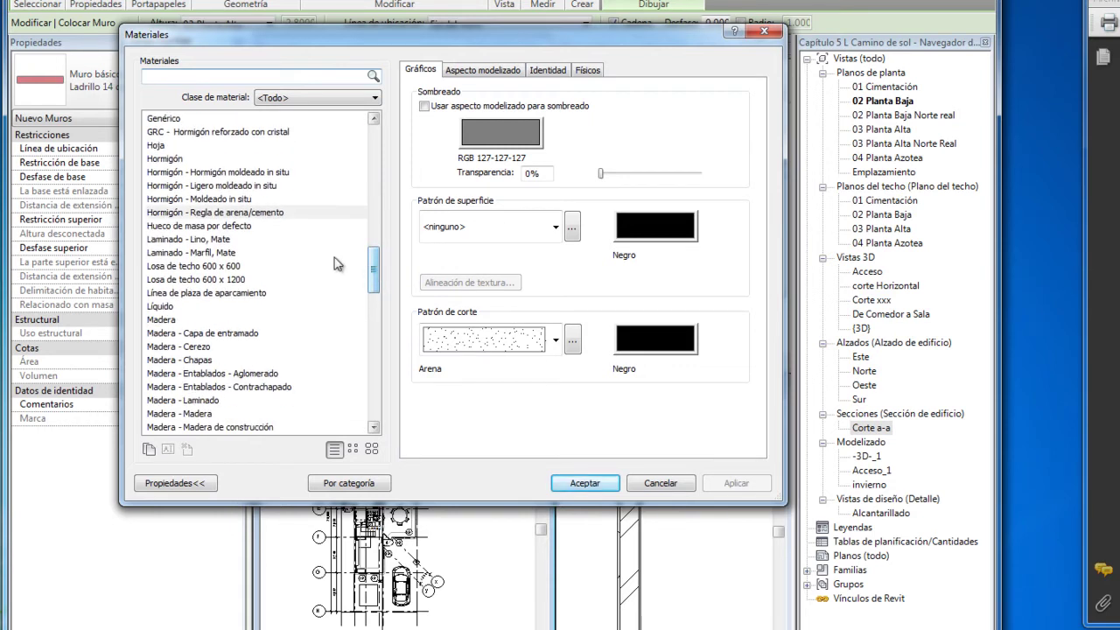
click(271, 216)
click(585, 483)
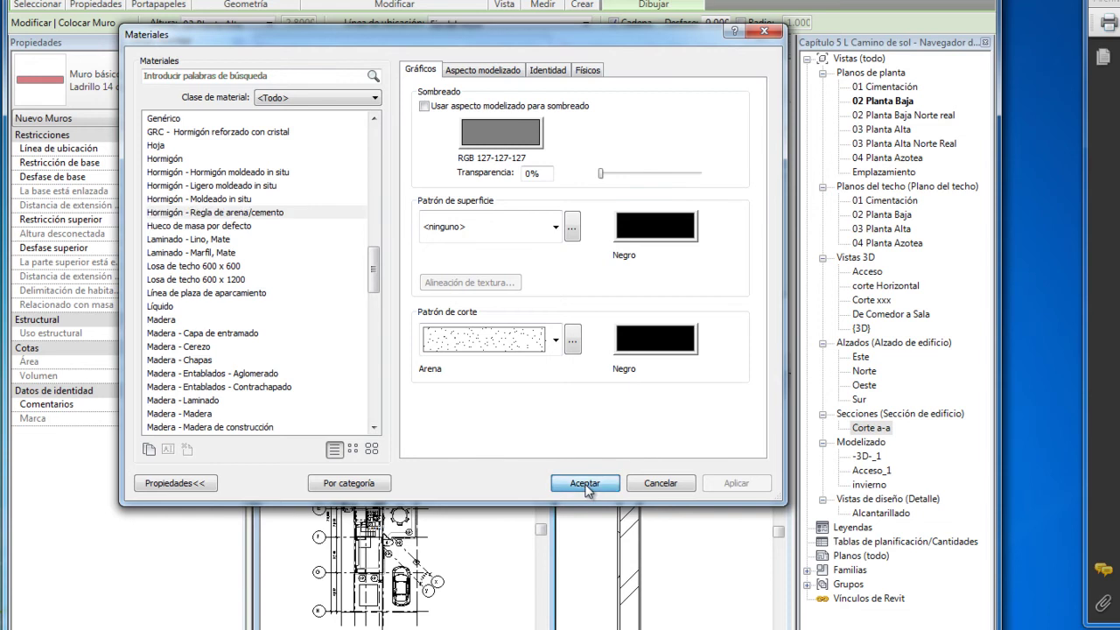
click(632, 194)
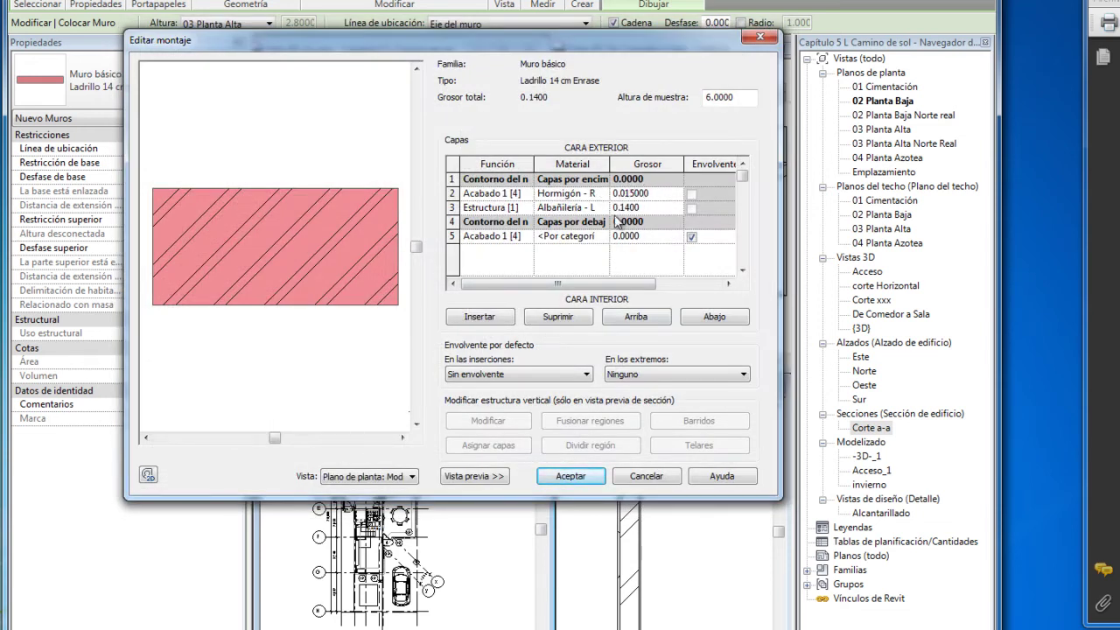
Give layer 5 the sand/cement material at 0.015, then accept the 0.1700 wall type.
click(601, 238)
click(603, 237)
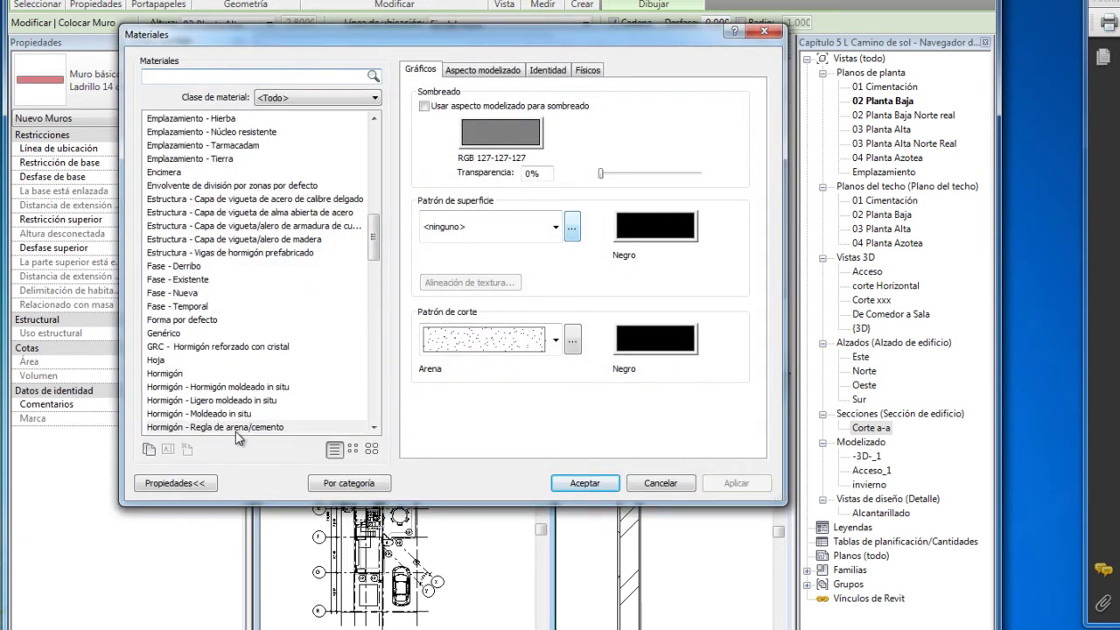
click(592, 487)
click(628, 237)
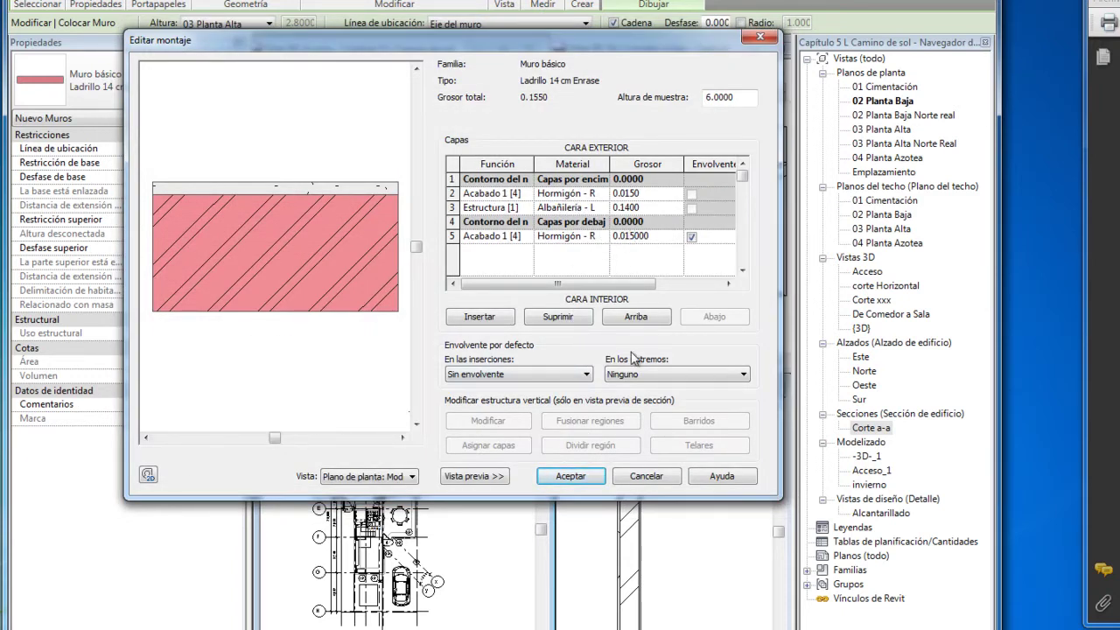
click(570, 475)
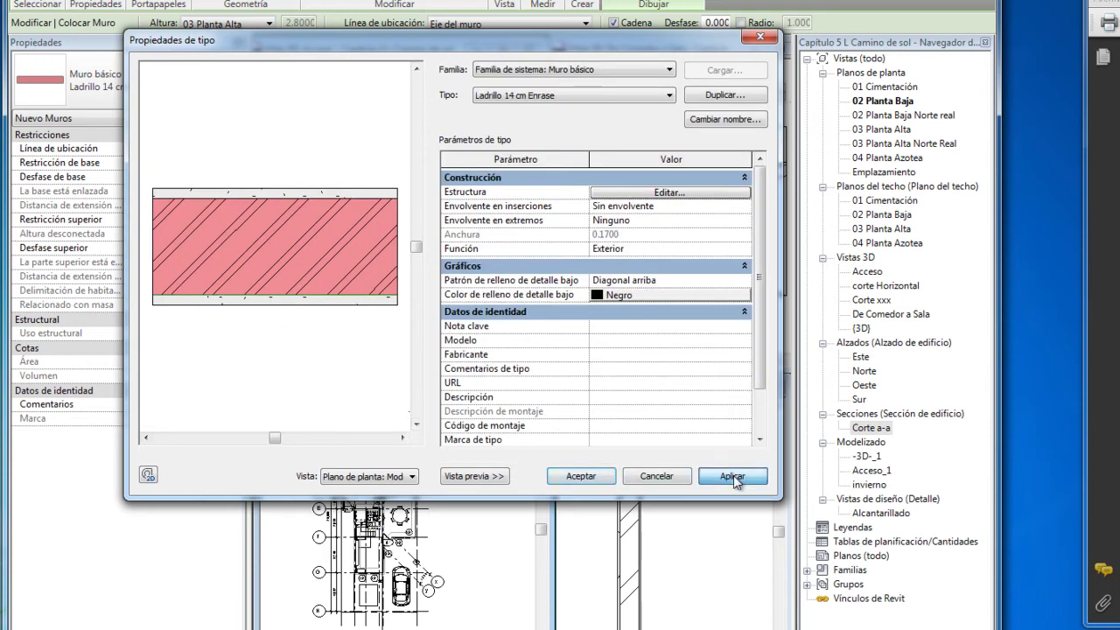
click(584, 477)
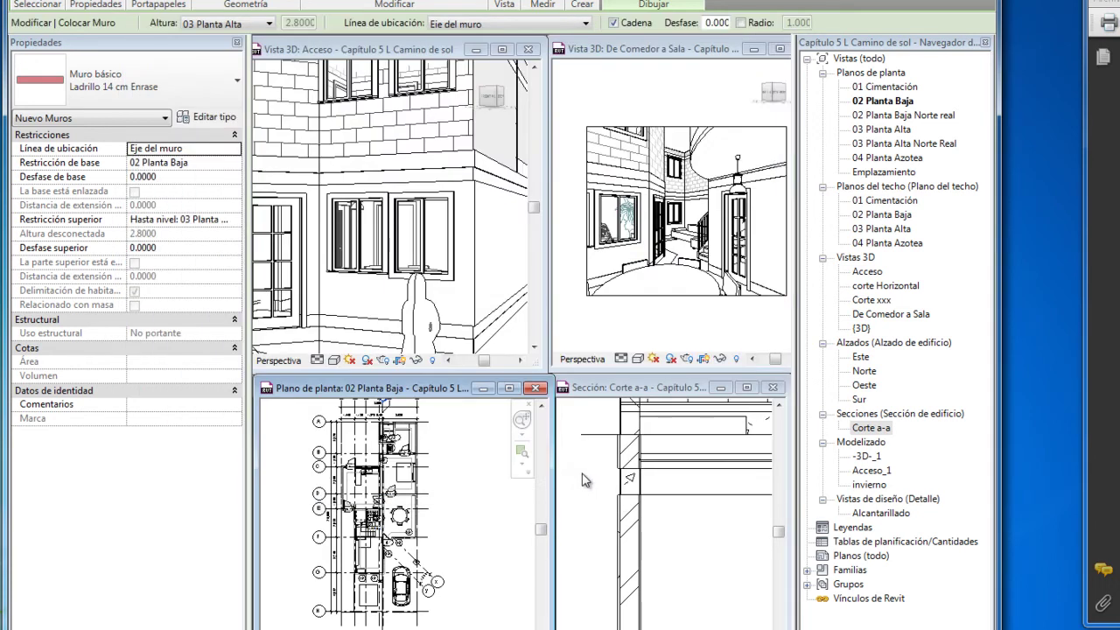
Switch to Muro básico: Cadena de cerramiento and show its 0.1400-wide type properties.
click(238, 84)
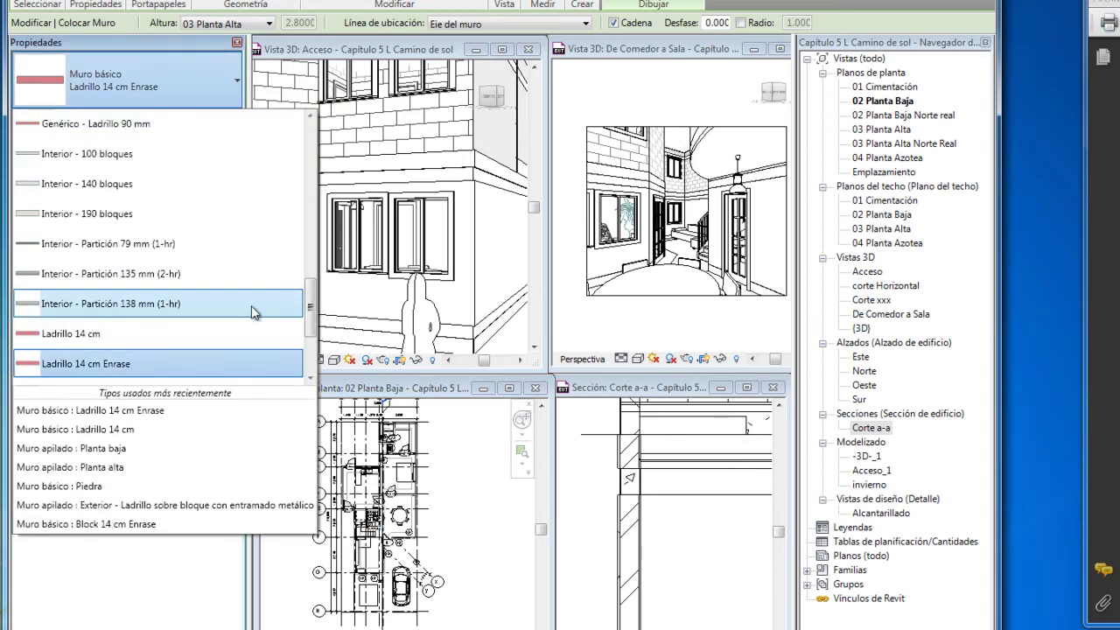
drag(311, 306, 326, 178)
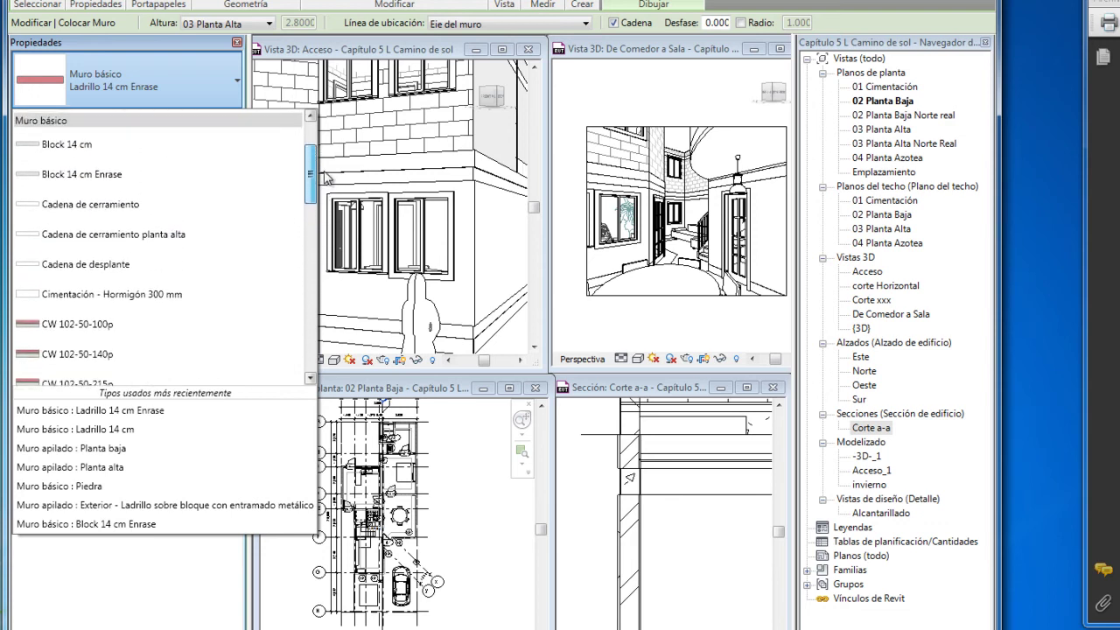
click(165, 211)
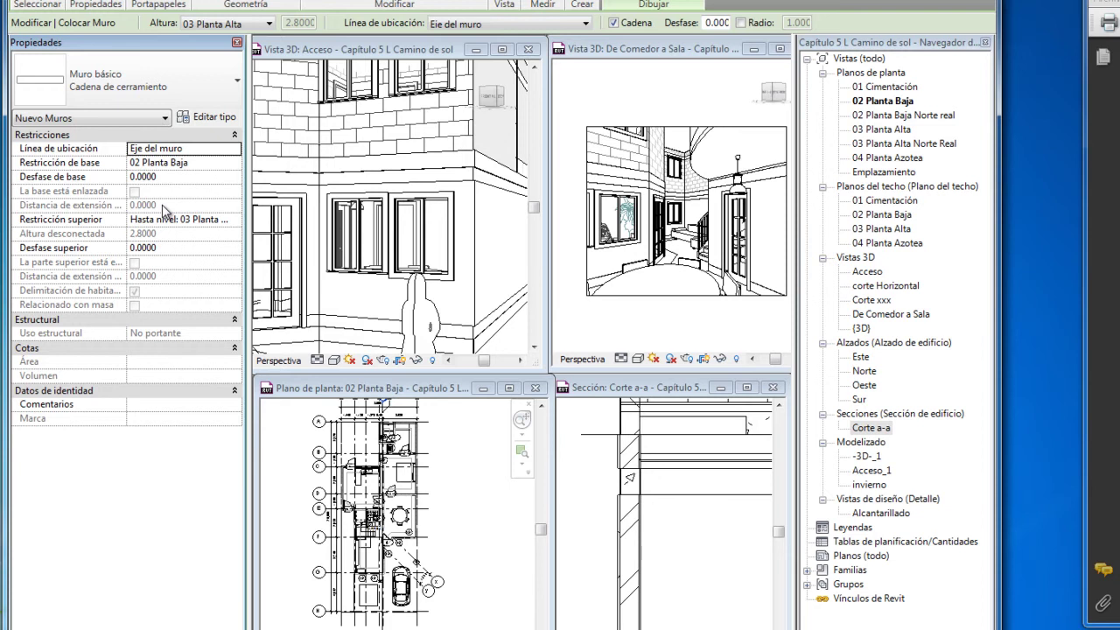
click(208, 117)
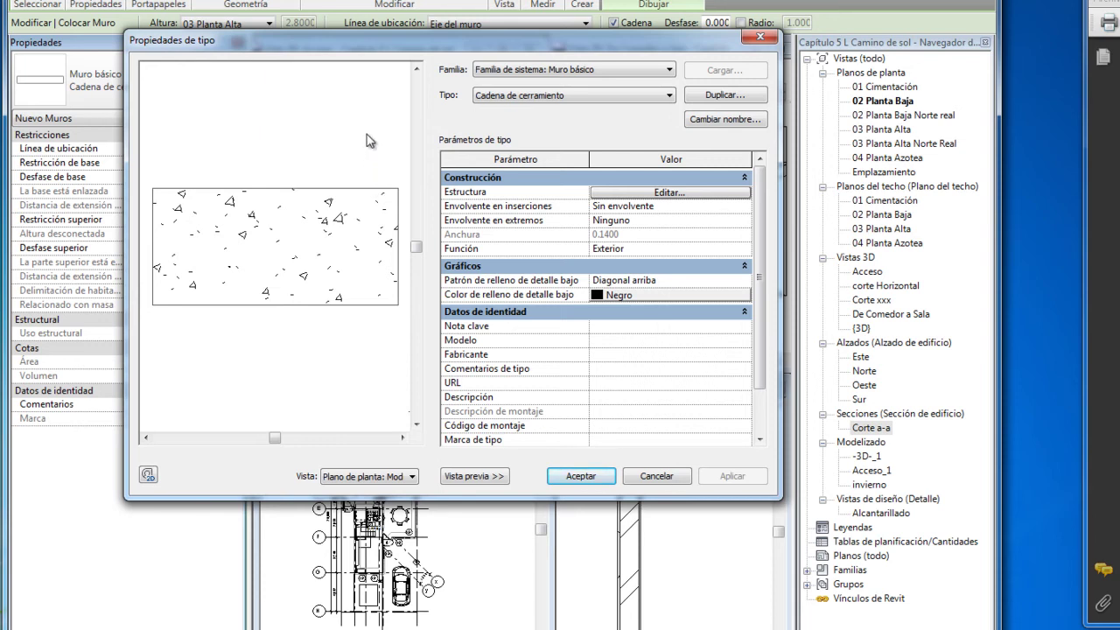
Insert two new layers into the Cadena de cerramiento structure and move the Hormigón layer down.
click(699, 197)
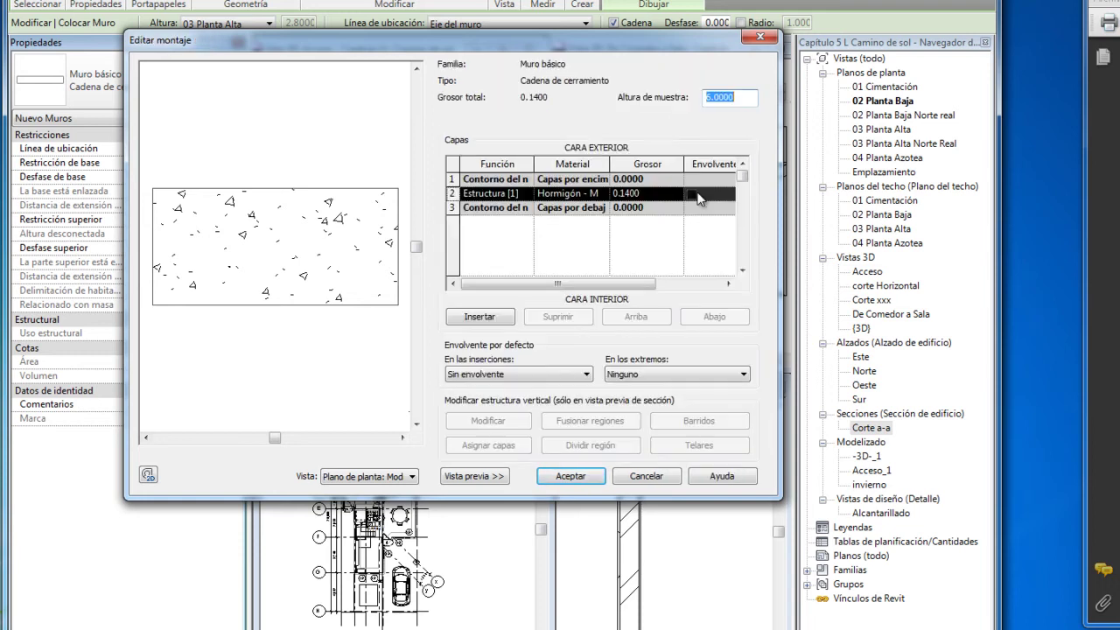
click(483, 317)
click(482, 316)
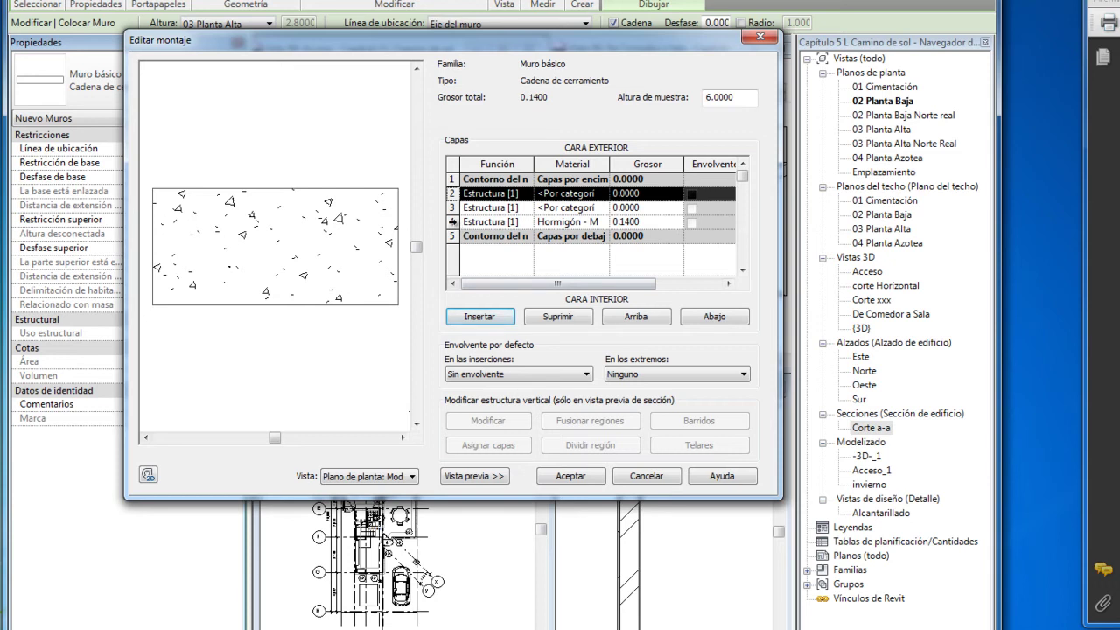
click(452, 222)
click(714, 317)
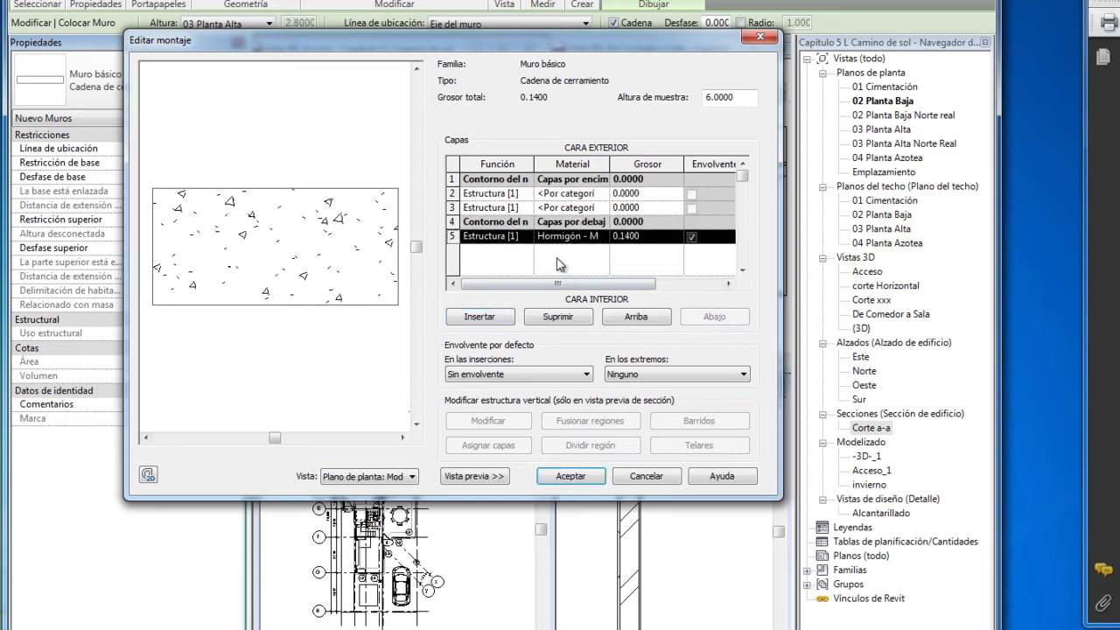
Set the function of layers 2 and 5 to Acabado 1 [4].
click(523, 237)
click(526, 237)
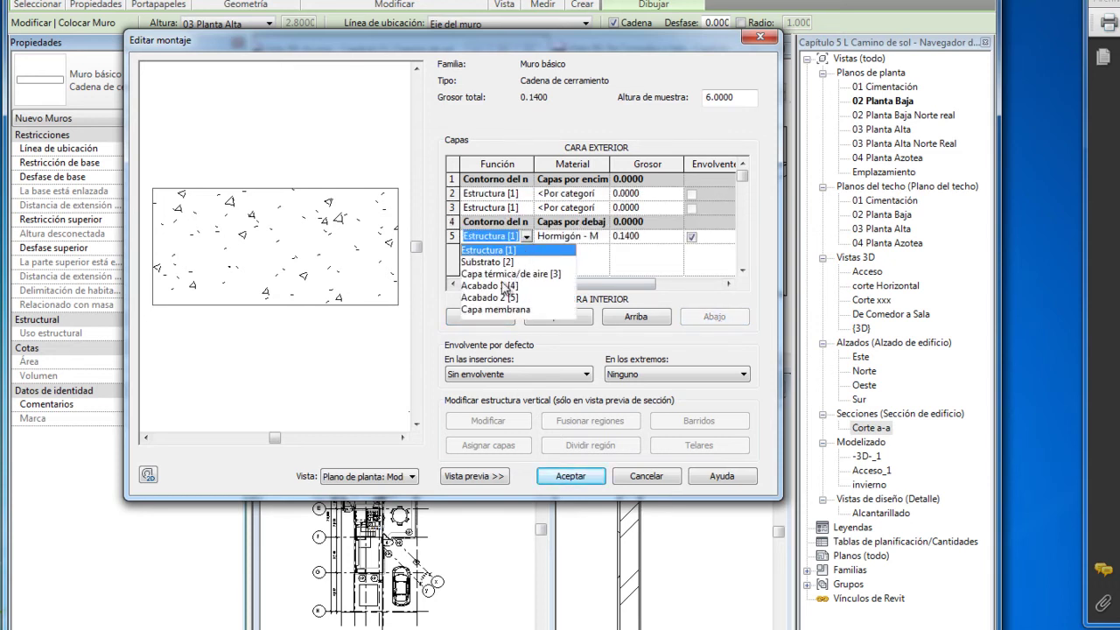
click(506, 285)
click(524, 193)
click(526, 194)
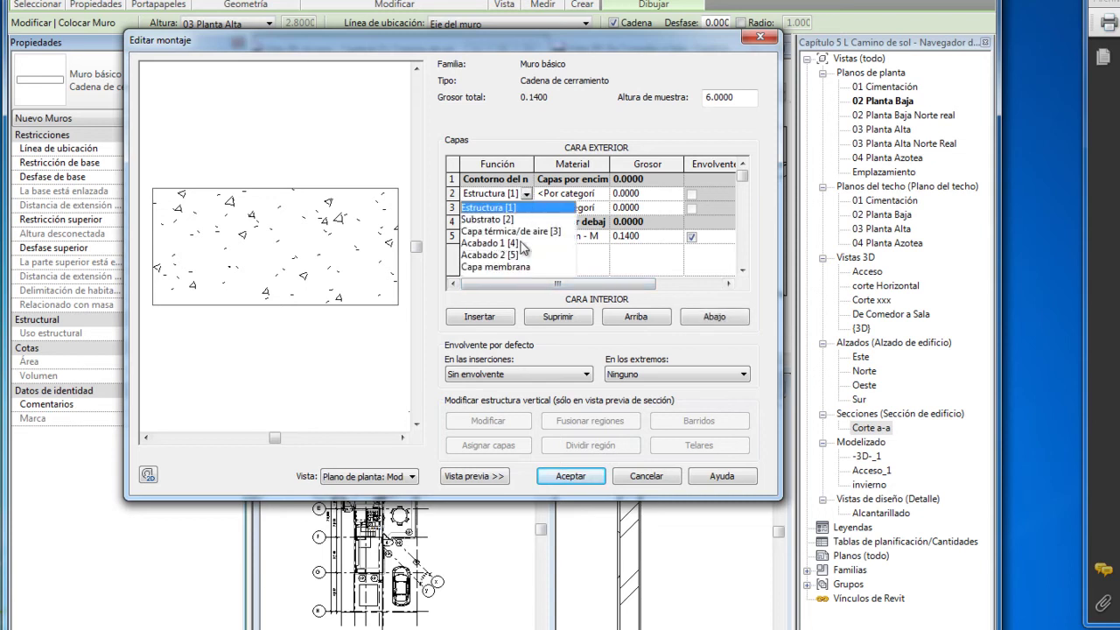
click(503, 243)
Assign Hormigón - Regla de arena/cemento as layer 2's material.
click(577, 193)
click(606, 194)
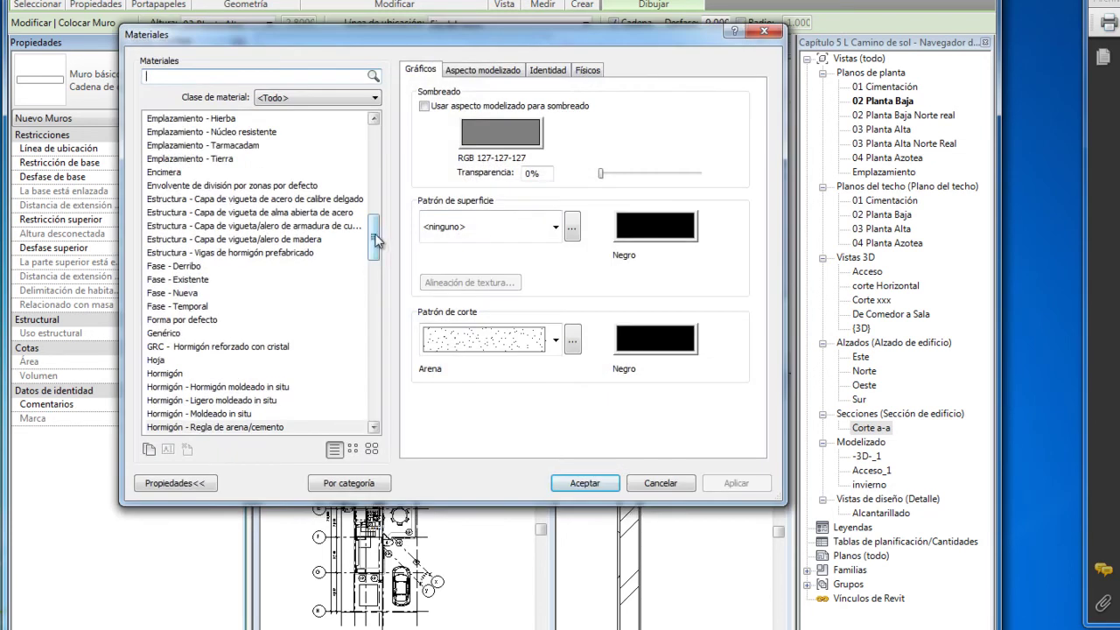
drag(376, 240, 376, 260)
click(252, 309)
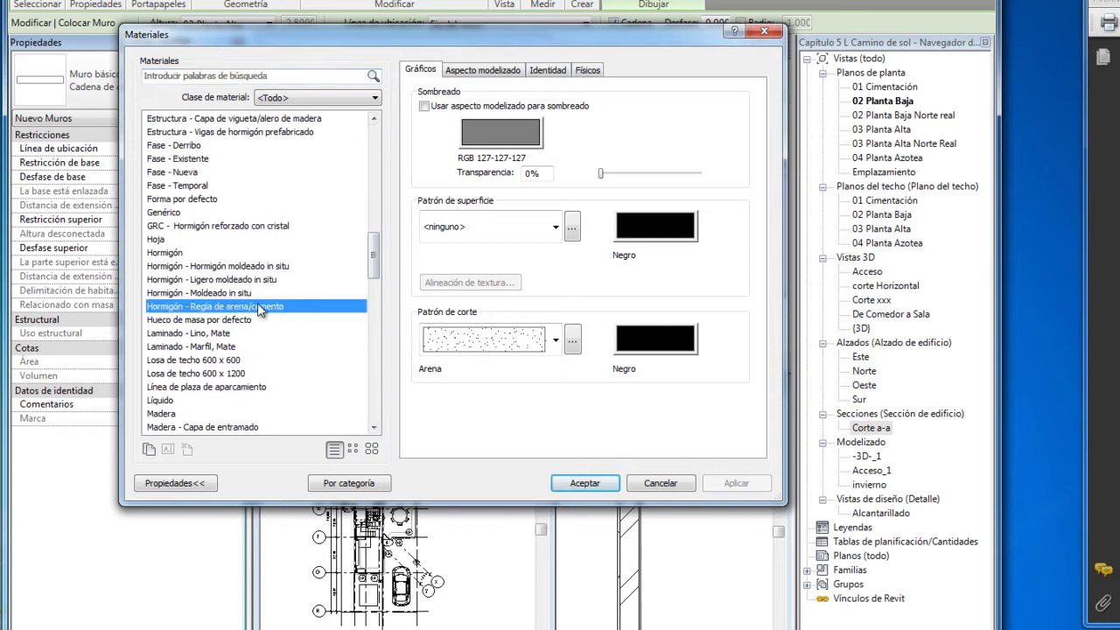
click(584, 483)
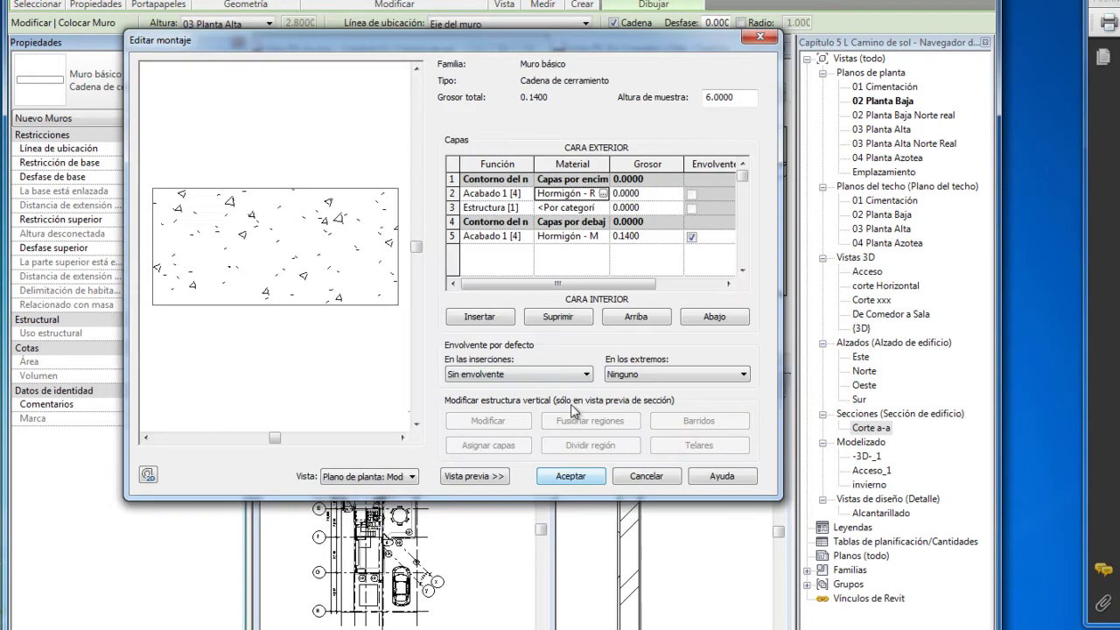
Give layer 5 Hormigón - Regla de arena/cemento too, and enter layer 2's 0.015 thickness.
click(599, 238)
click(603, 237)
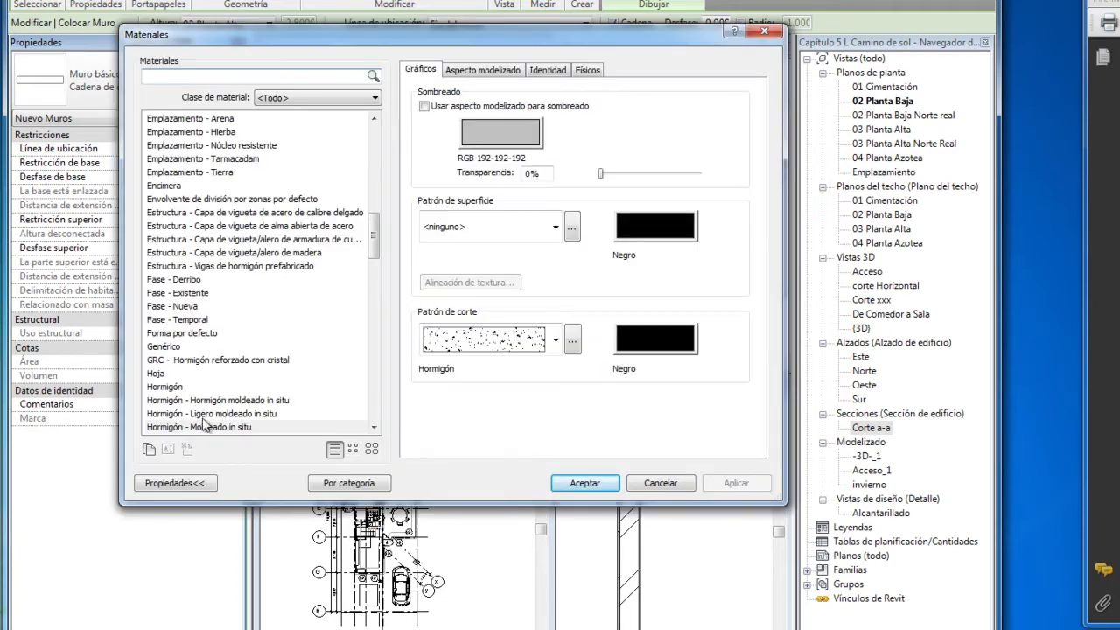
drag(375, 249, 374, 269)
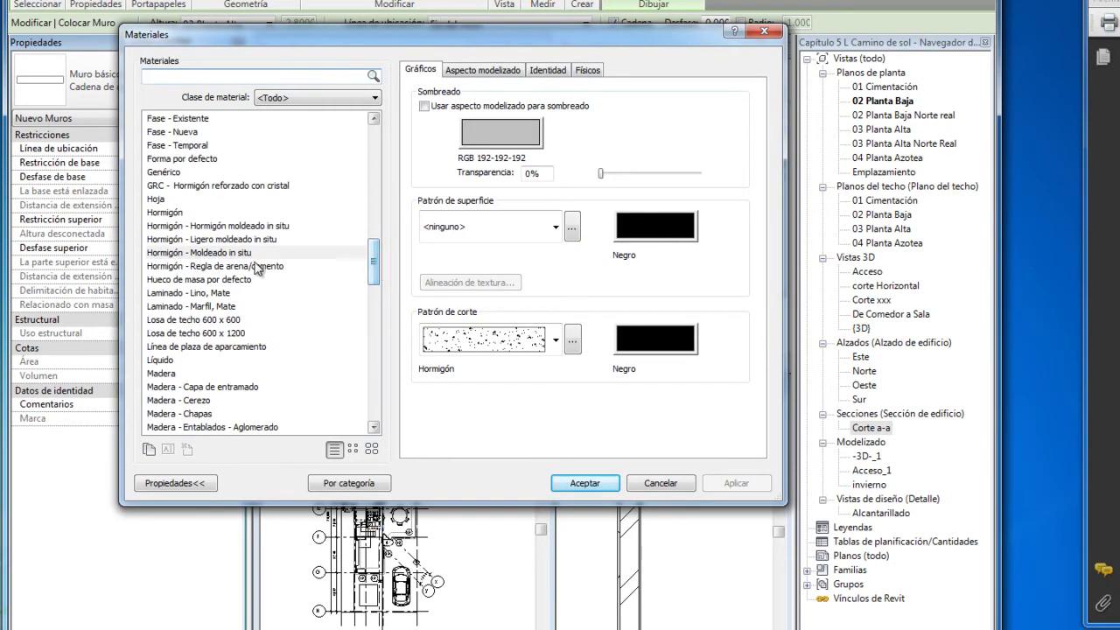
click(223, 267)
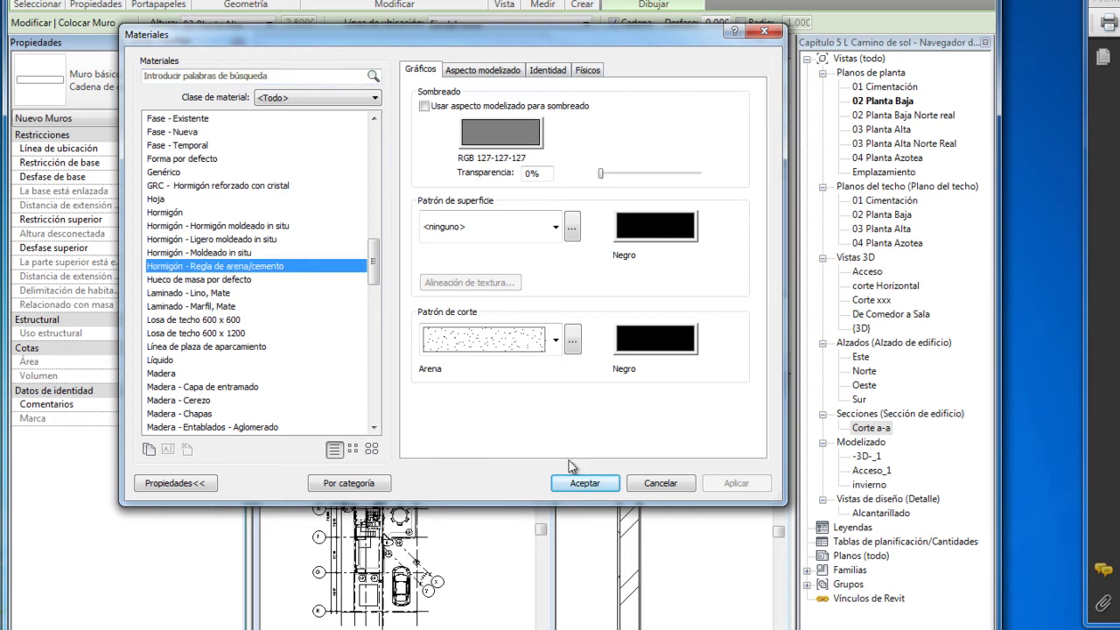
click(585, 483)
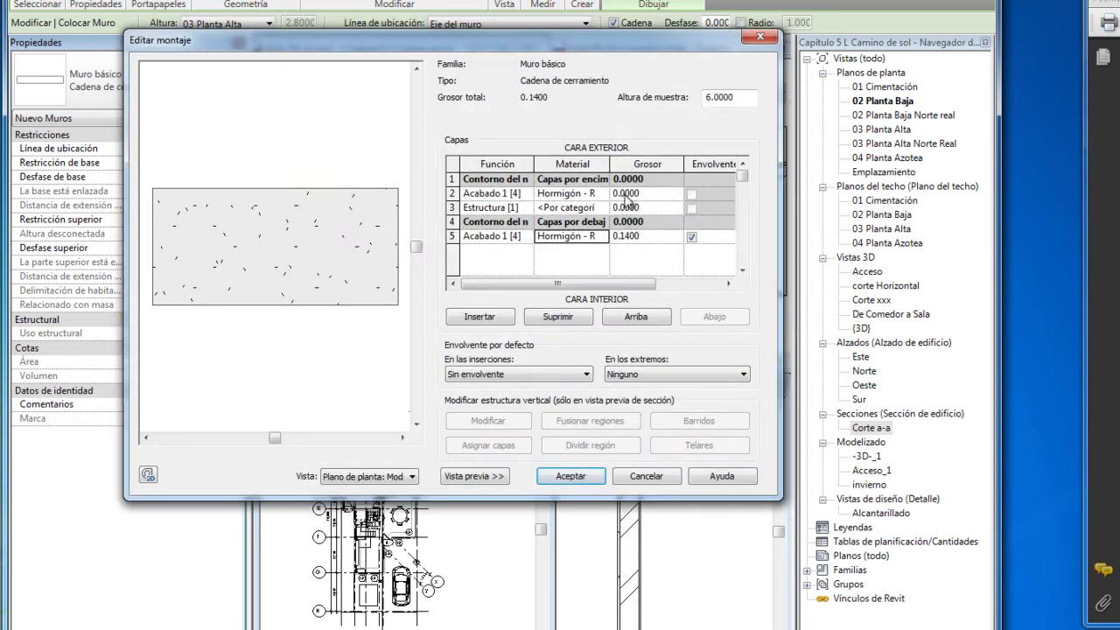
click(630, 194)
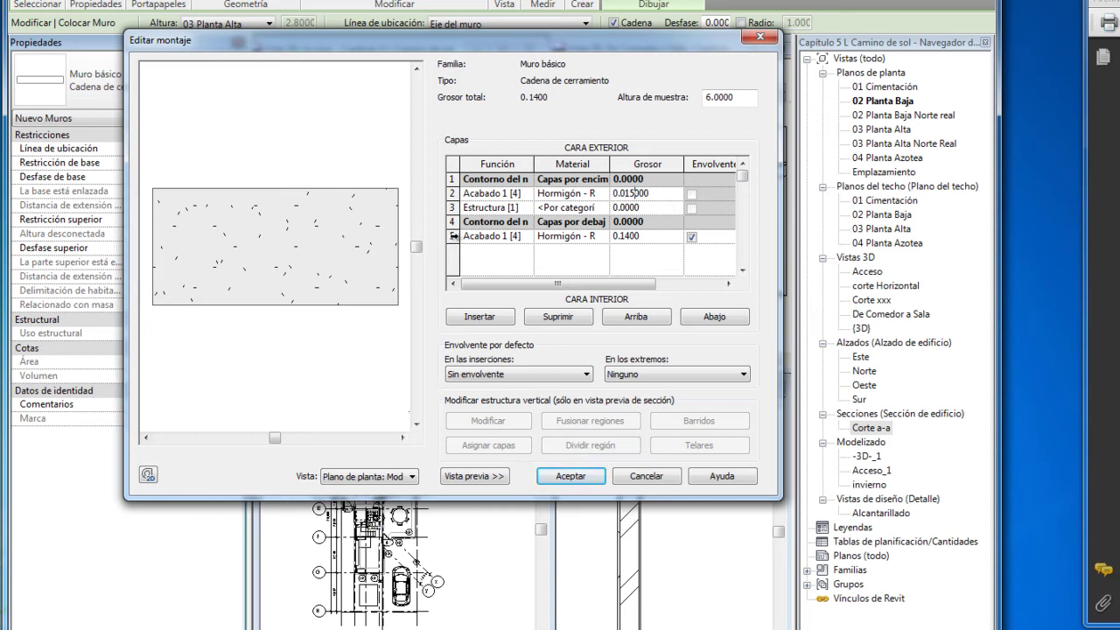
text(0.015000)
Commit the 0.015 thickness, move the empty layer to the bottom and the 0.14 layer into the core.
click(453, 208)
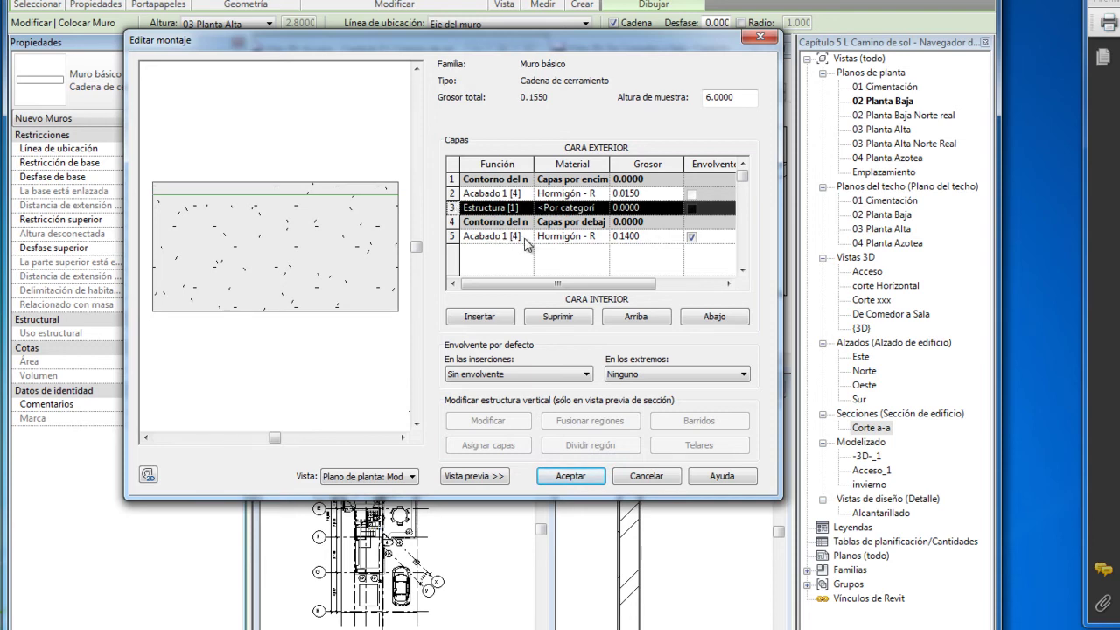
double_click(713, 320)
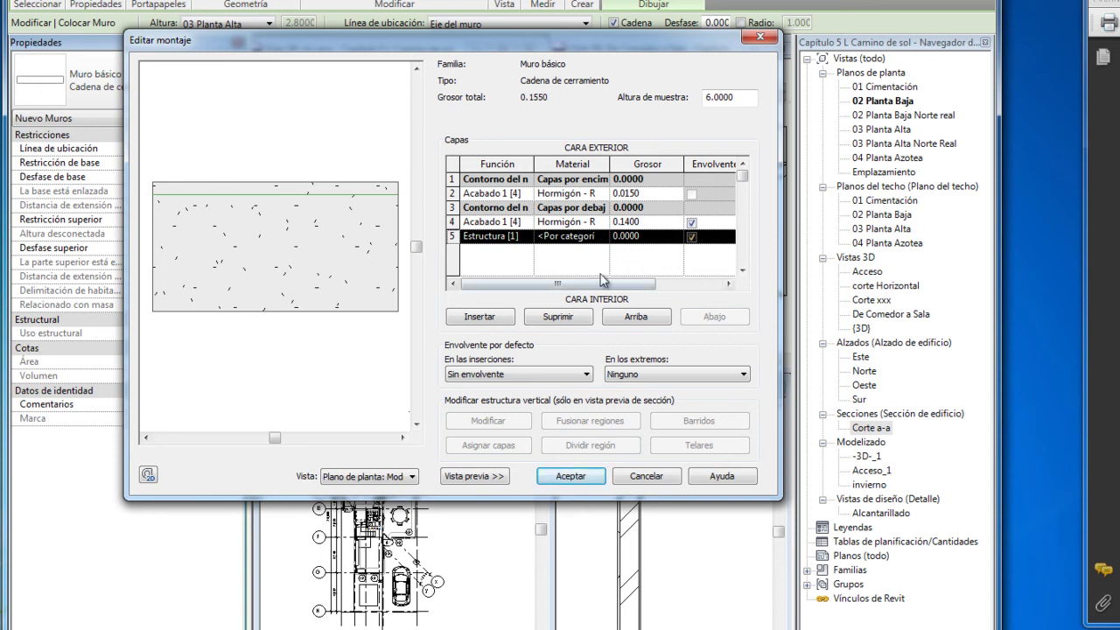
click(456, 222)
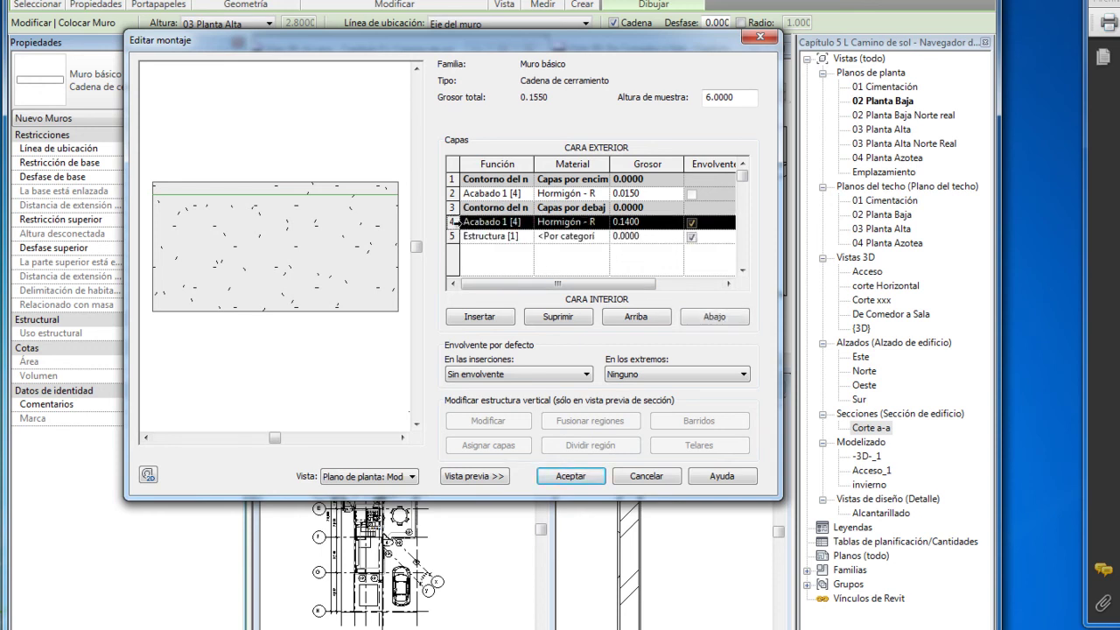
click(637, 317)
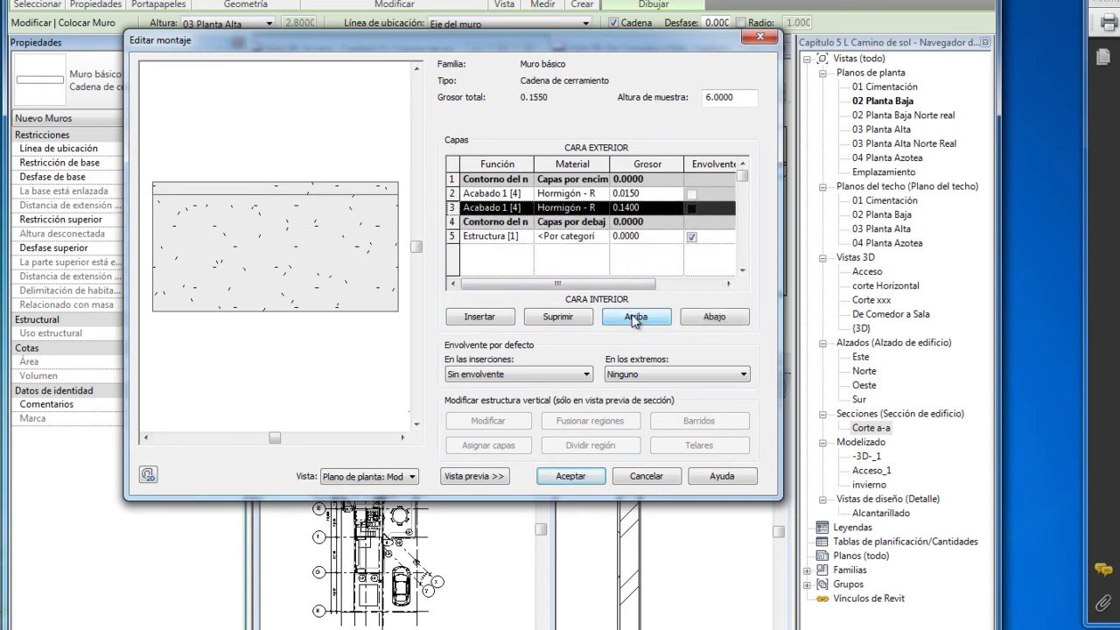
Make layer 3 a Structure layer and layer 5 an Acabado 1 [4] finish.
click(528, 210)
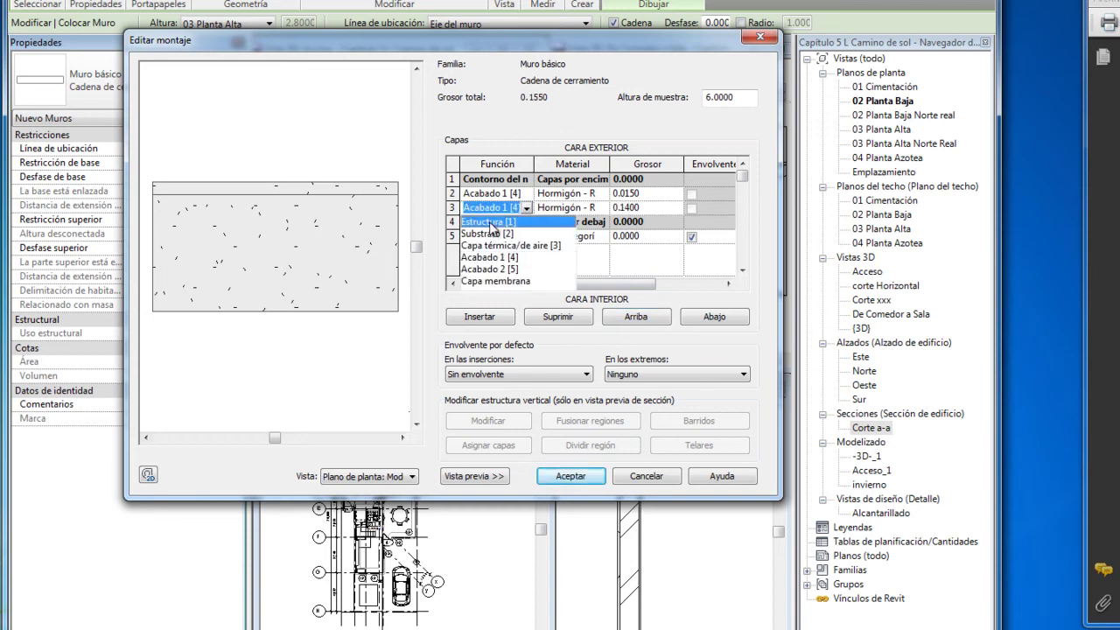
click(493, 223)
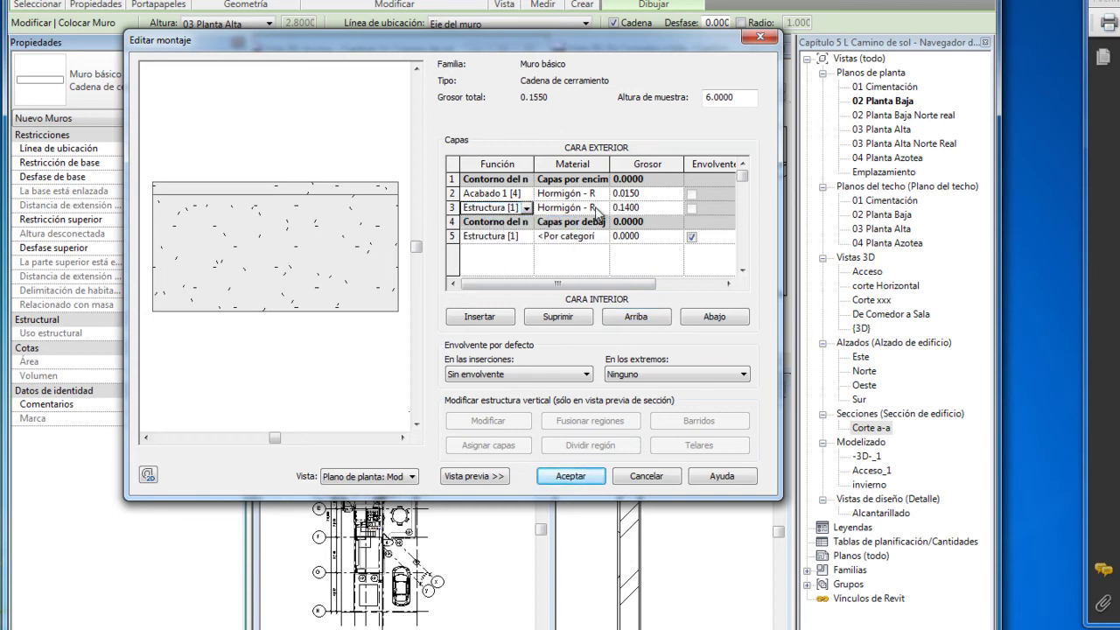
click(526, 244)
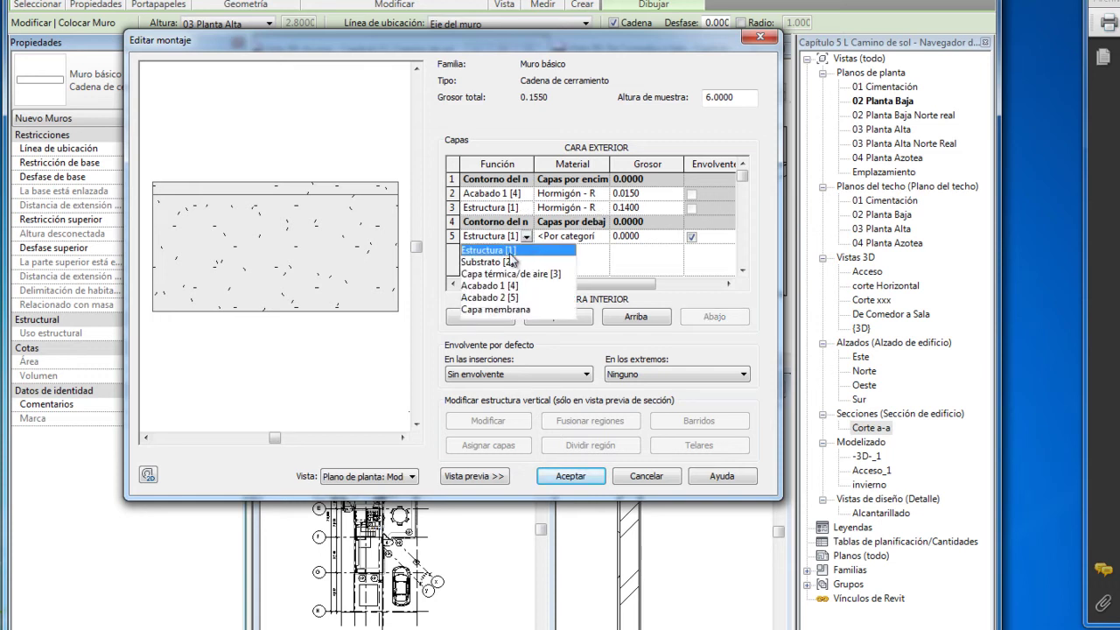
click(491, 286)
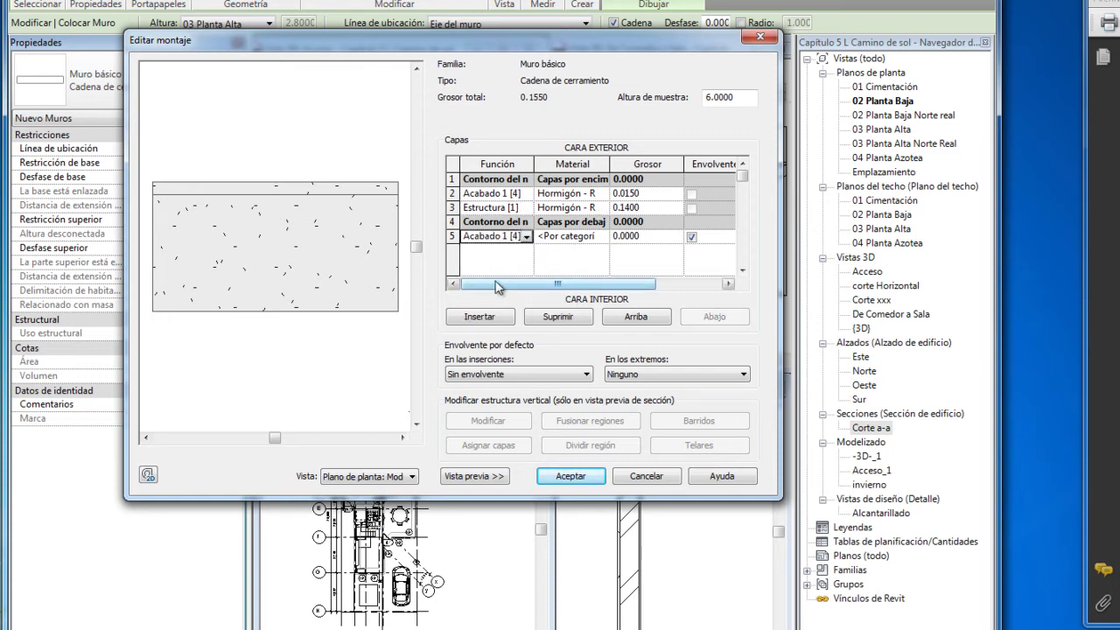
click(510, 210)
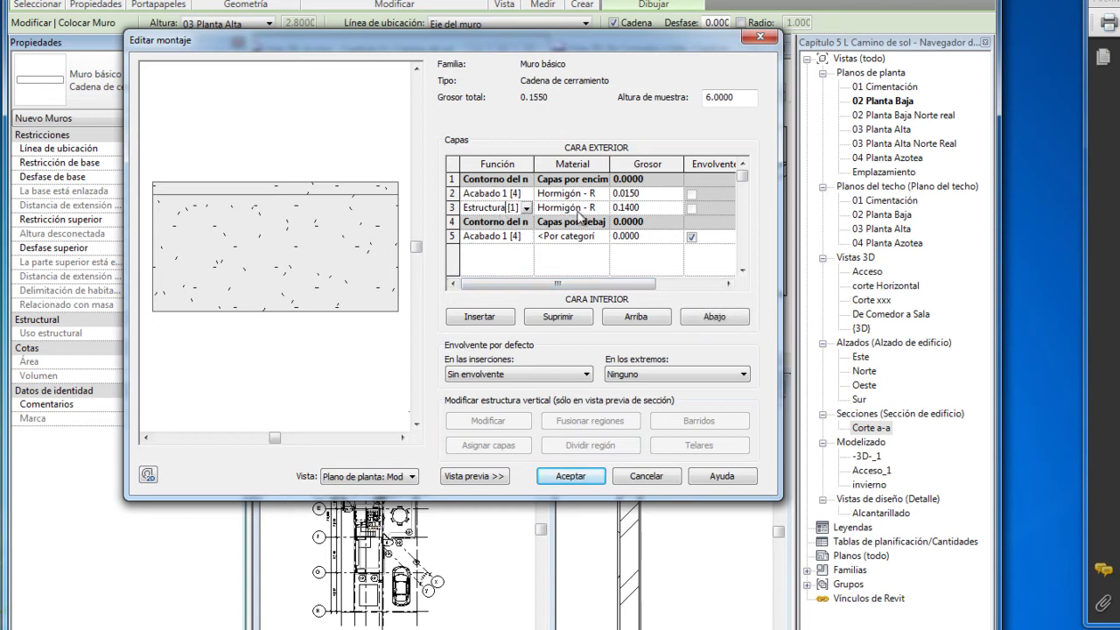
Assign Hormigón - Moldeado in situ to the 0.14 core layer.
click(601, 216)
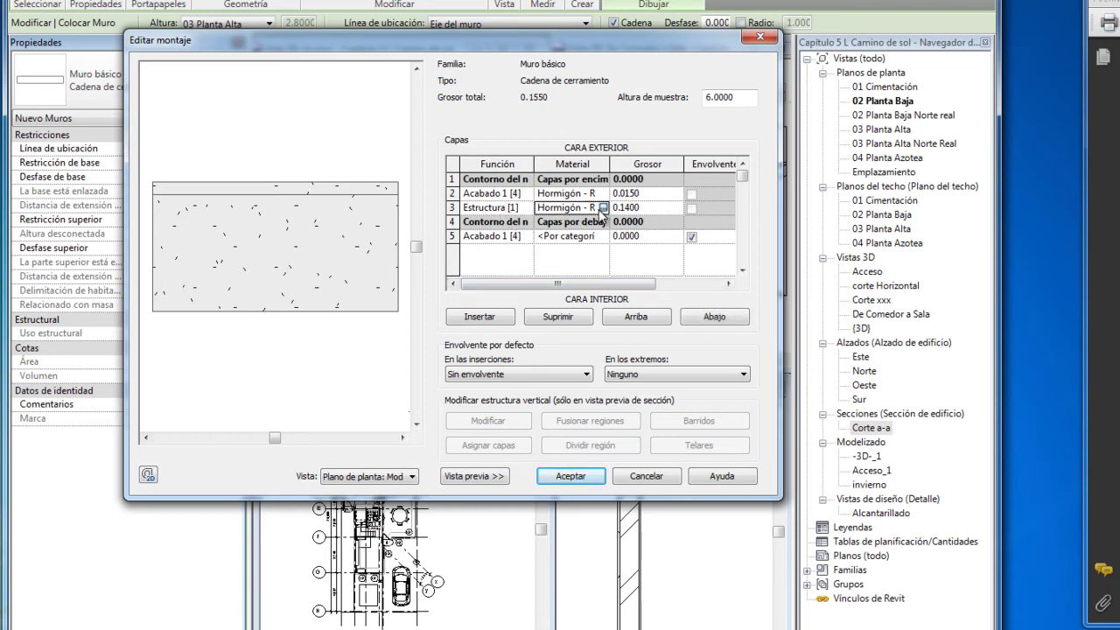
click(602, 210)
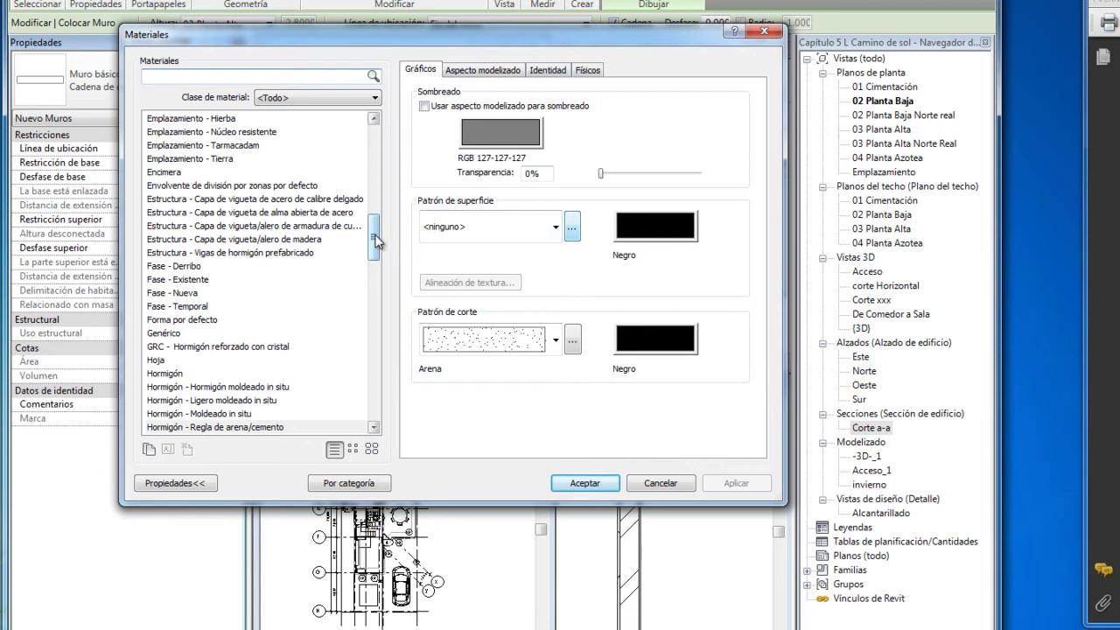
scroll(375, 243, down, 3)
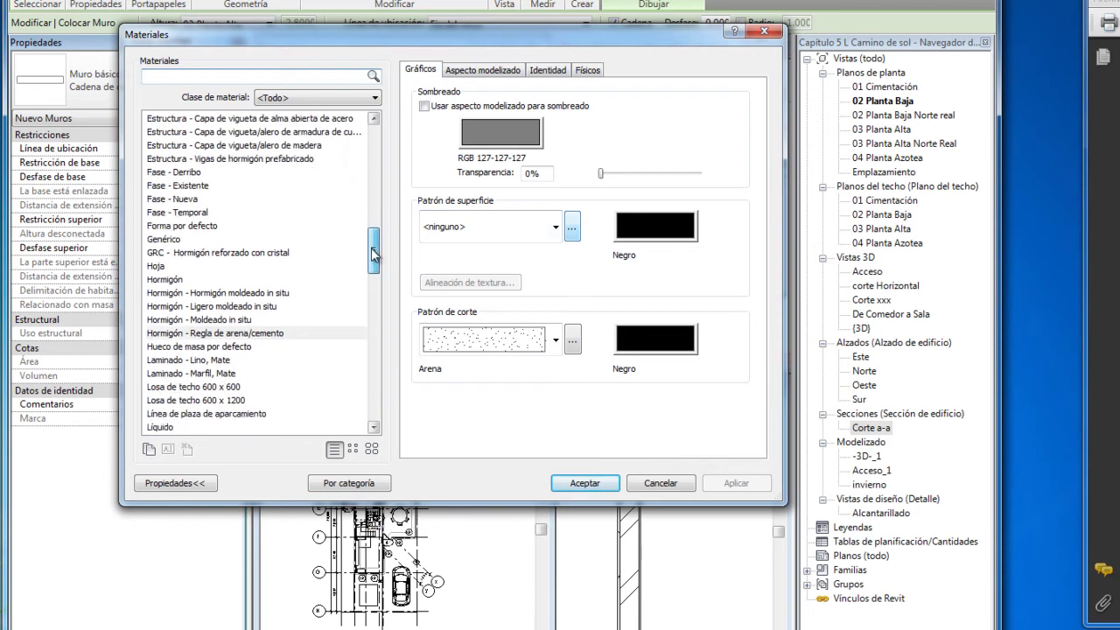
click(233, 308)
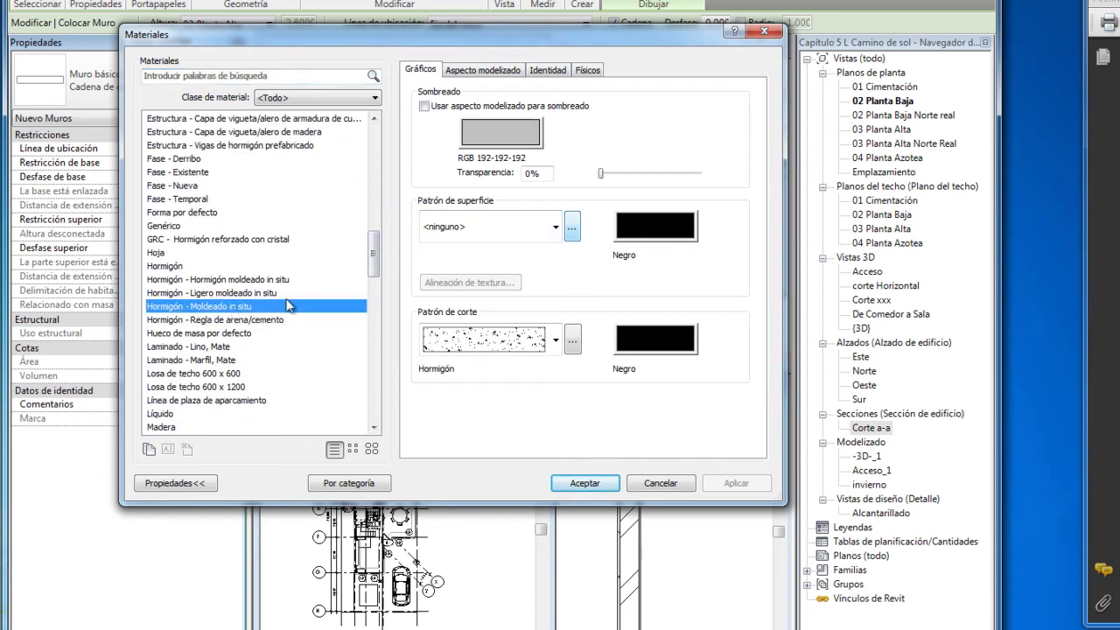
click(584, 483)
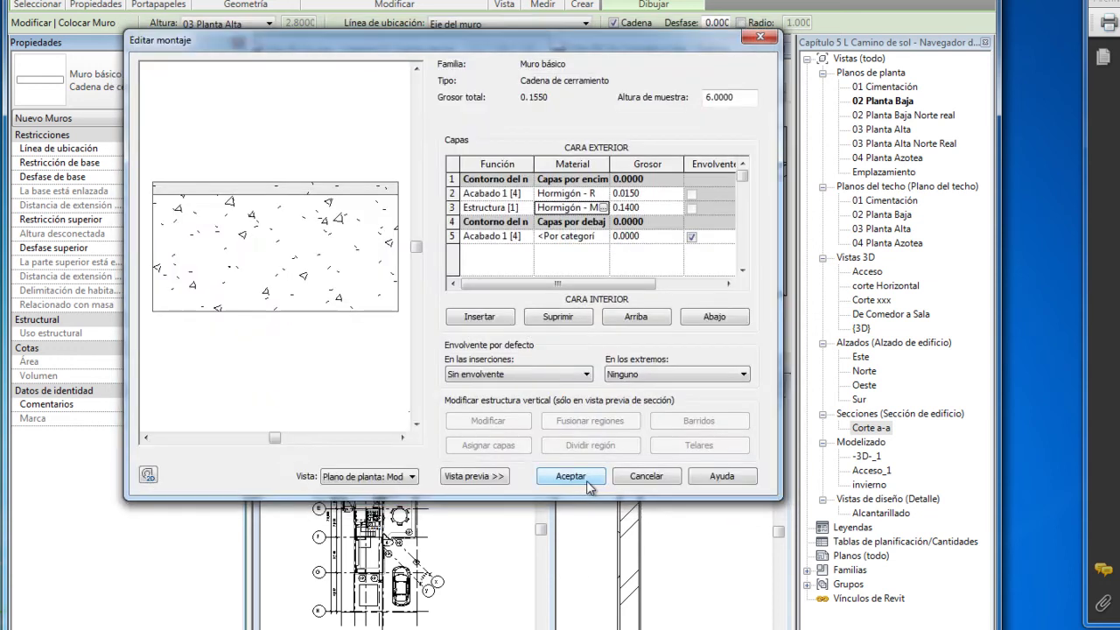
Give both outer and inner finish layers Hormigón - Regla de arena/cemento.
double_click(603, 194)
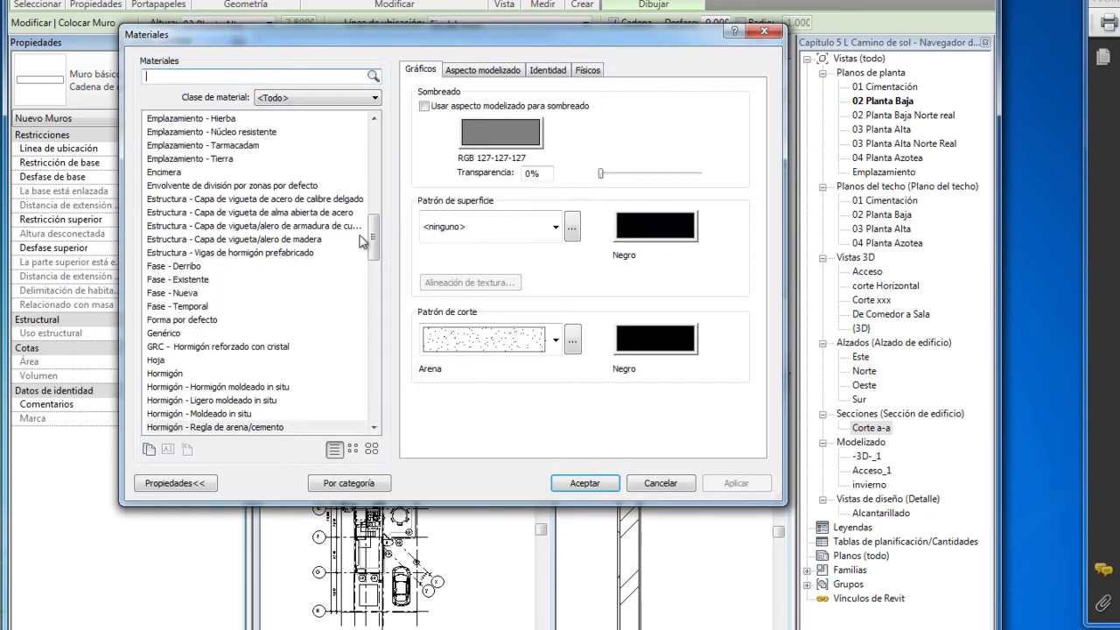
drag(373, 240, 374, 255)
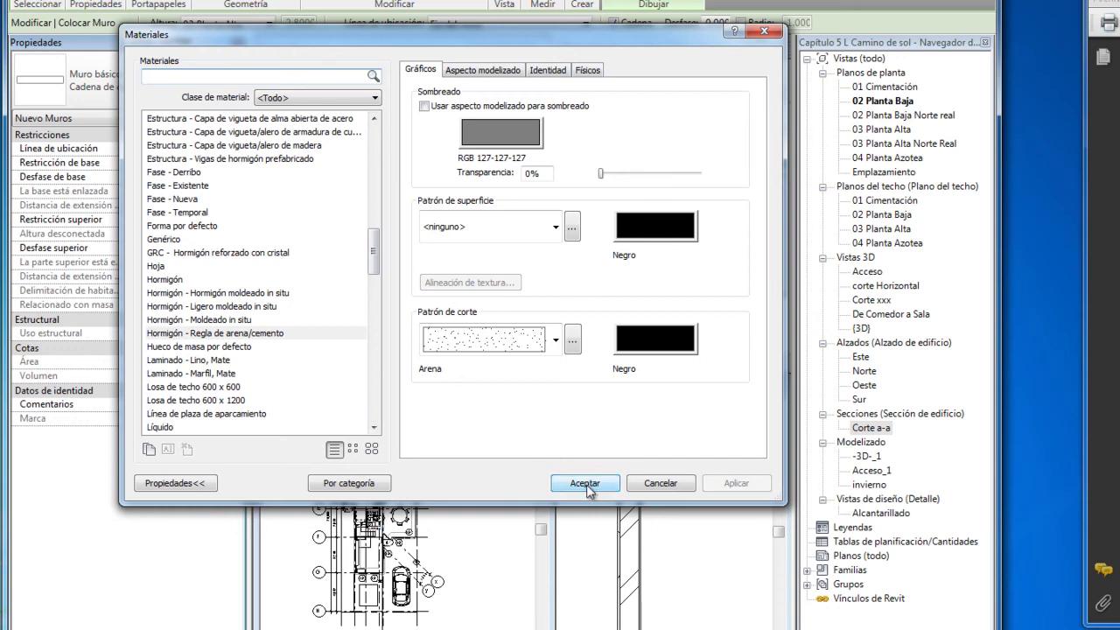
click(586, 487)
click(609, 244)
click(603, 237)
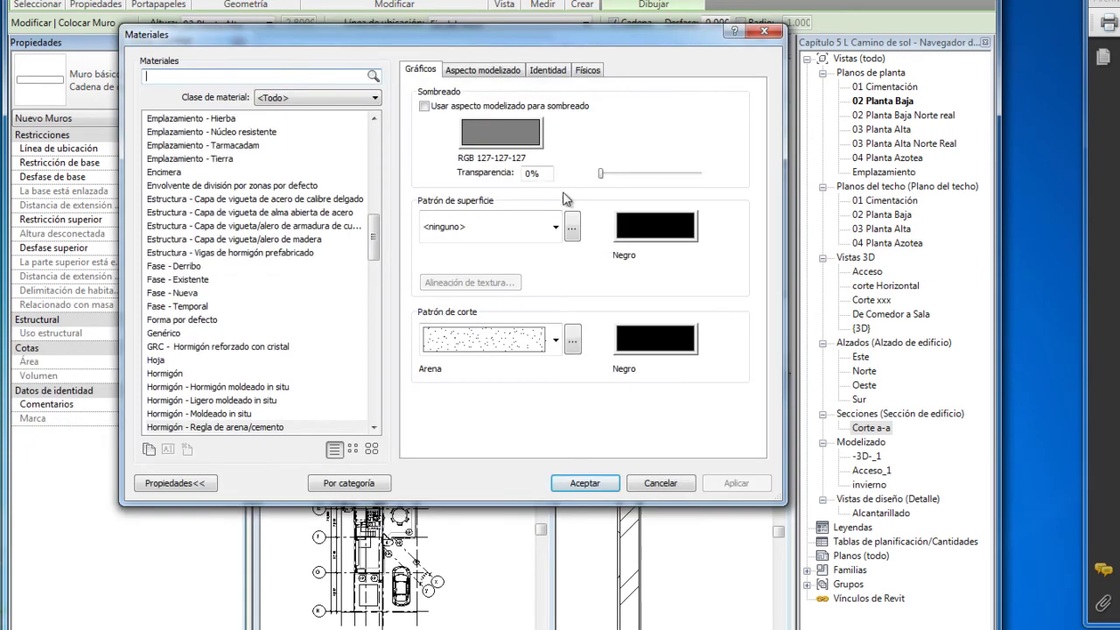
mouse_move(375, 245)
mouse_down()
mouse_move(375, 296)
mouse_move(377, 261)
mouse_up()
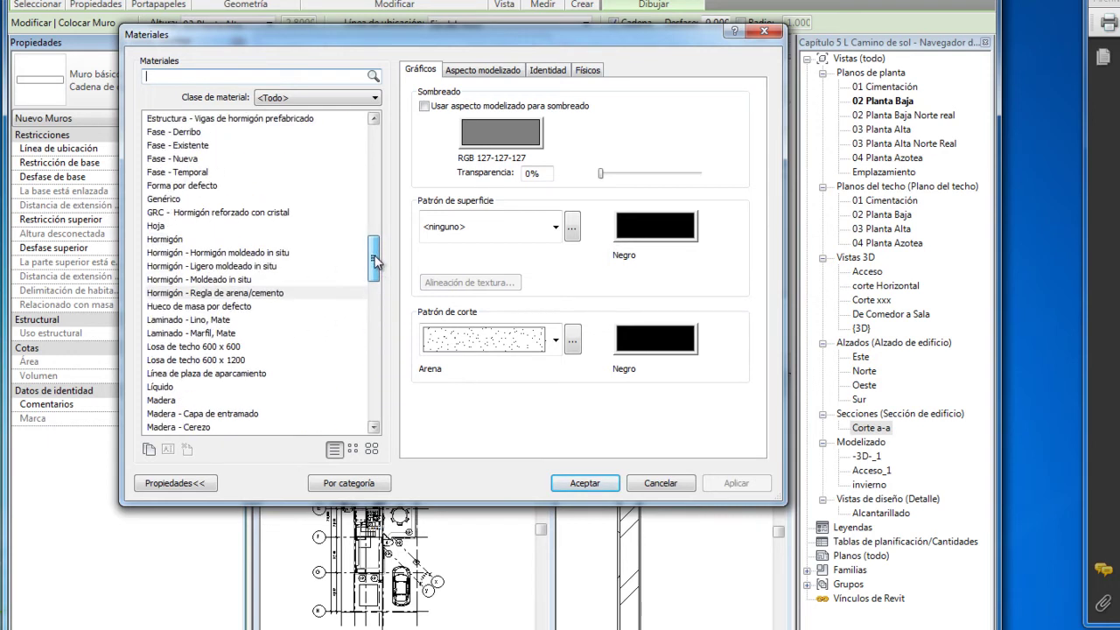
click(275, 293)
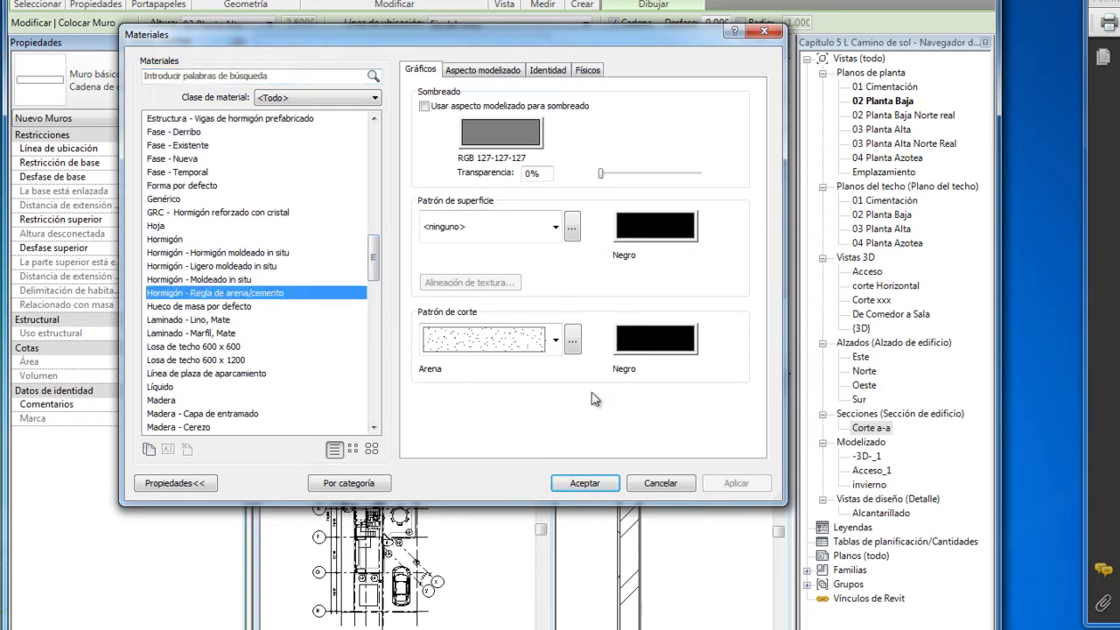
click(596, 482)
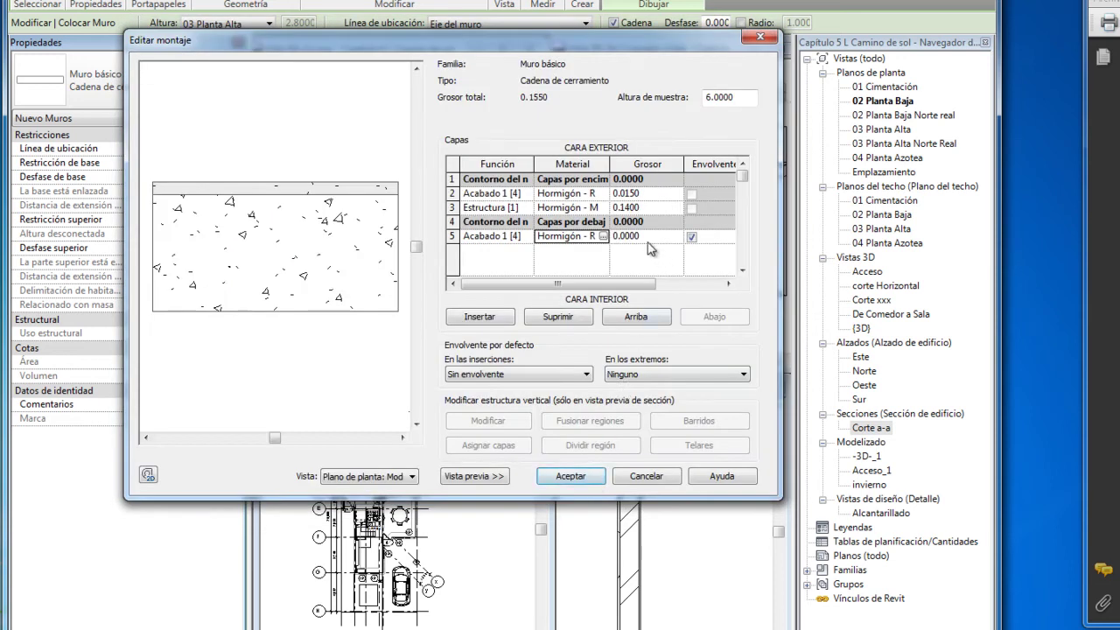
Set the inner finish to 0.015 thick and accept the wall type.
click(648, 236)
text(0.015000)
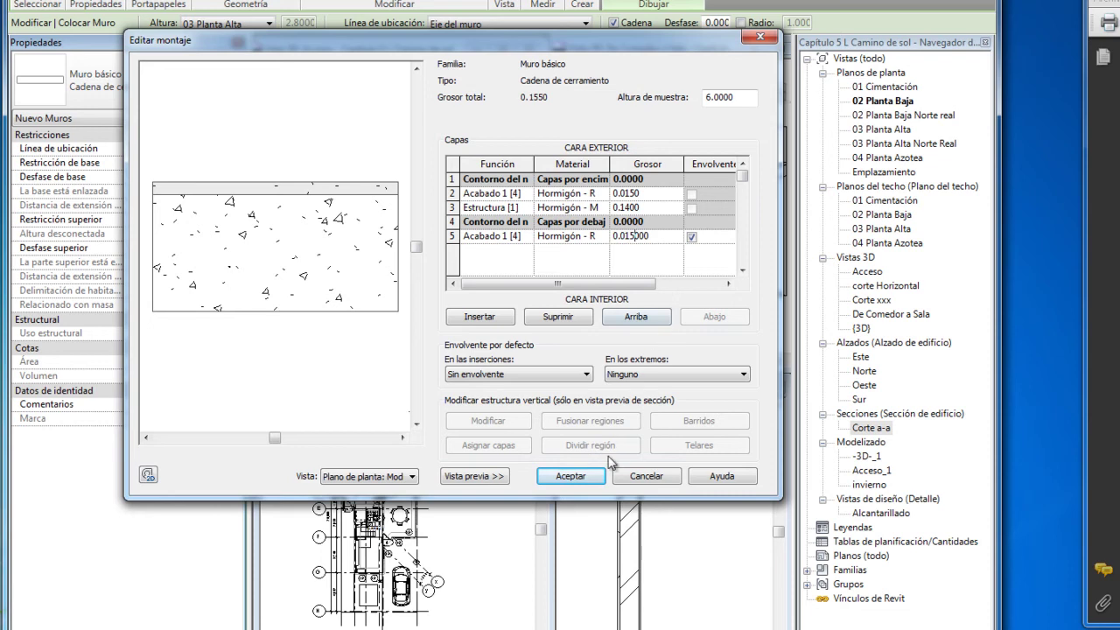
click(571, 476)
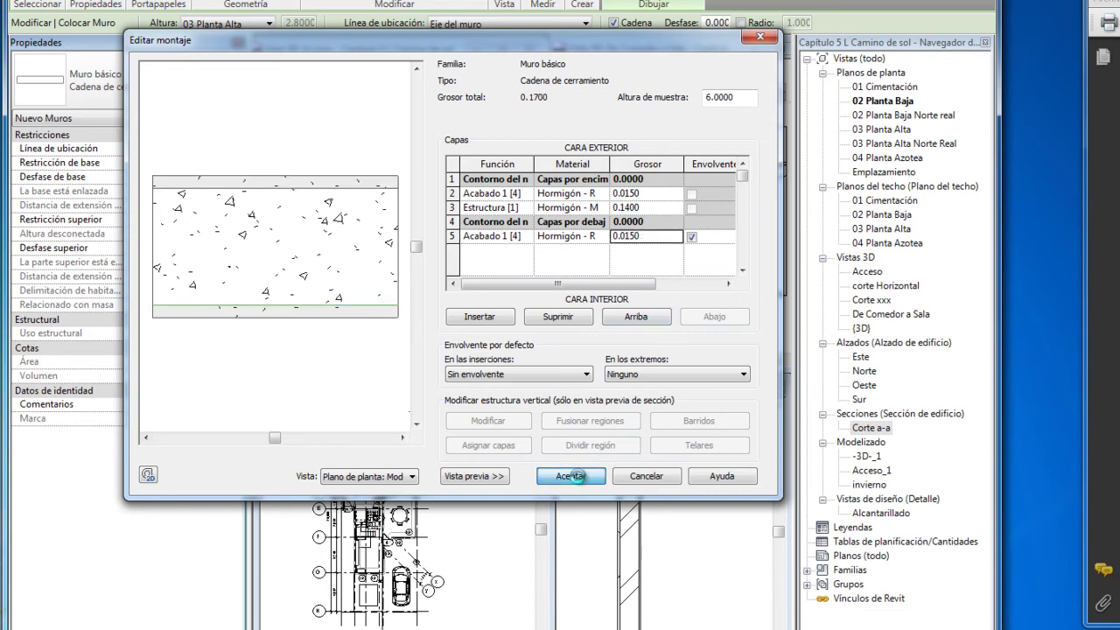
click(580, 475)
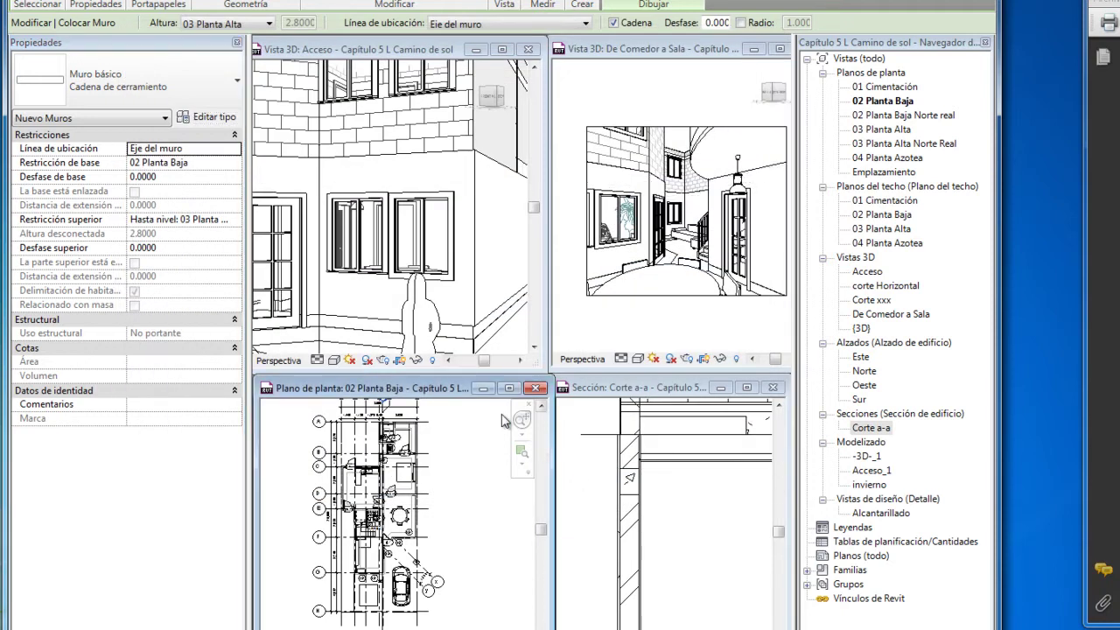
Switch to the Cadena de cerramiento planta alta wall type and open its type properties.
click(238, 85)
click(238, 85)
mouse_move(114, 234)
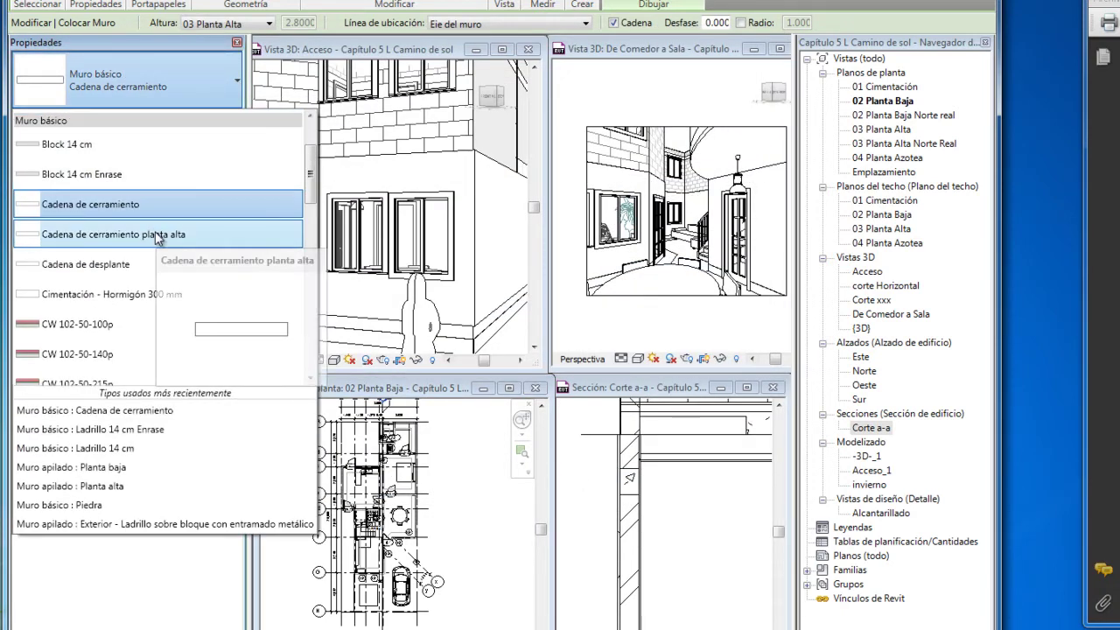
click(158, 241)
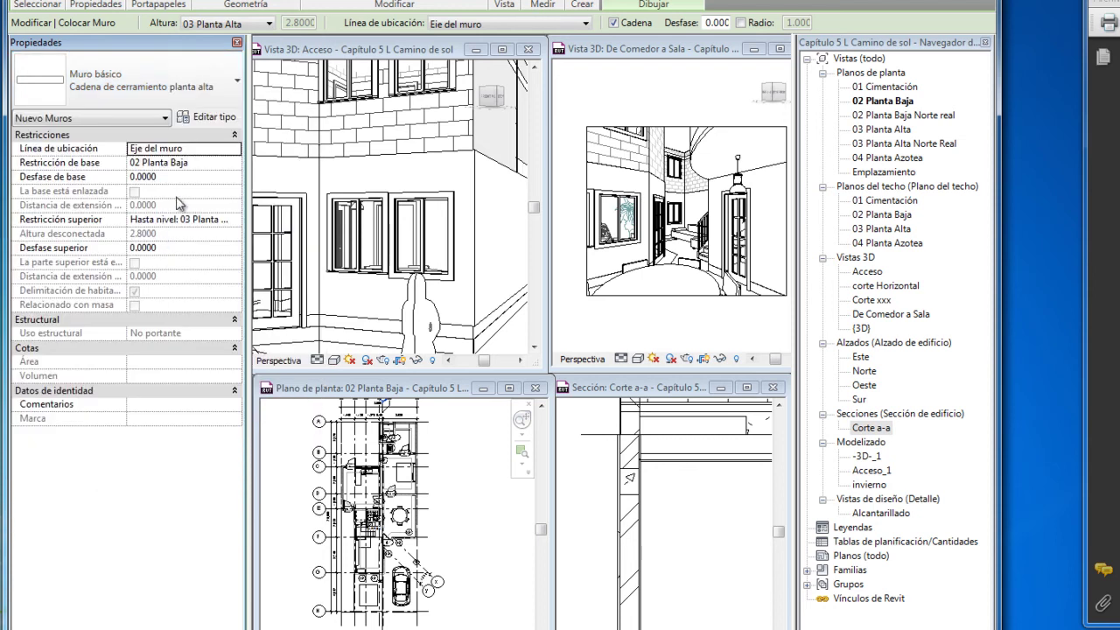
click(209, 119)
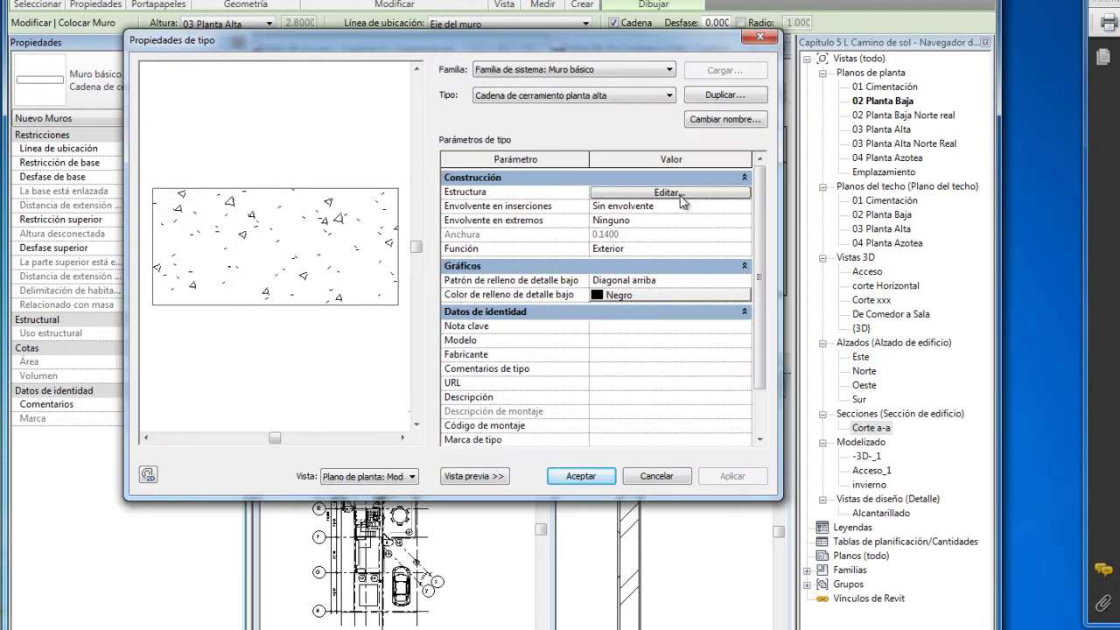
Insert two new layers in the structure, placing one on the inner face below the concrete core.
click(692, 193)
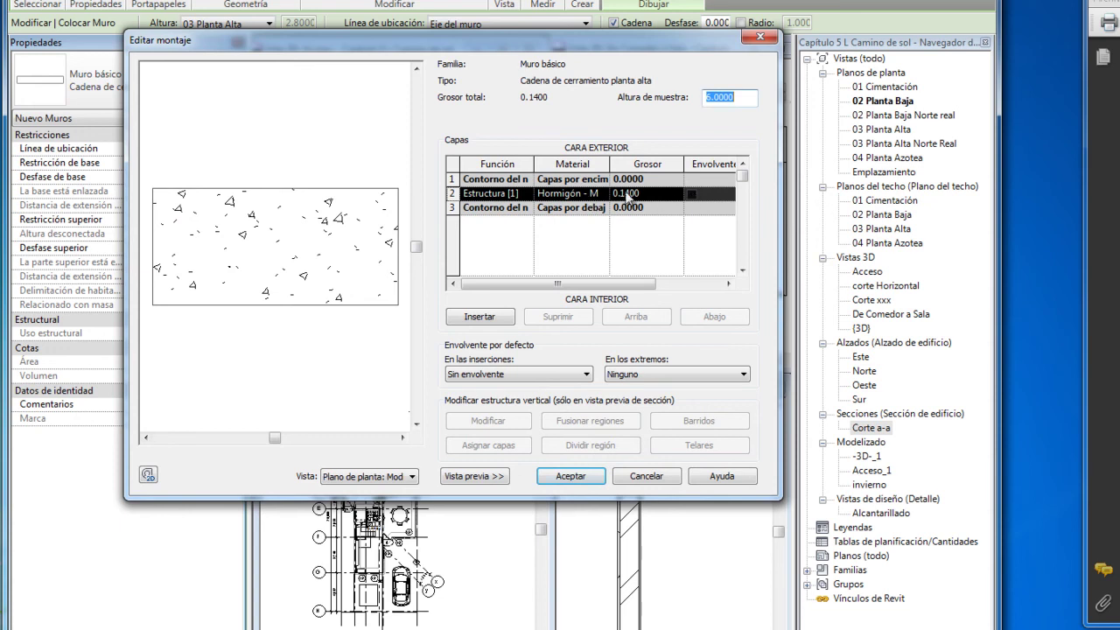
click(489, 319)
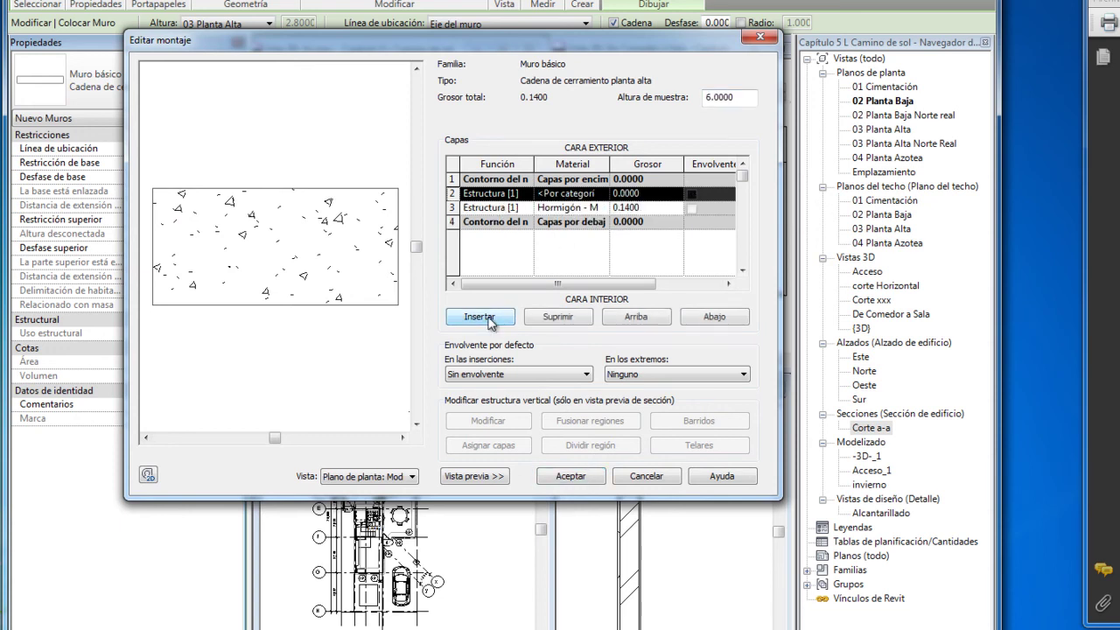
click(491, 321)
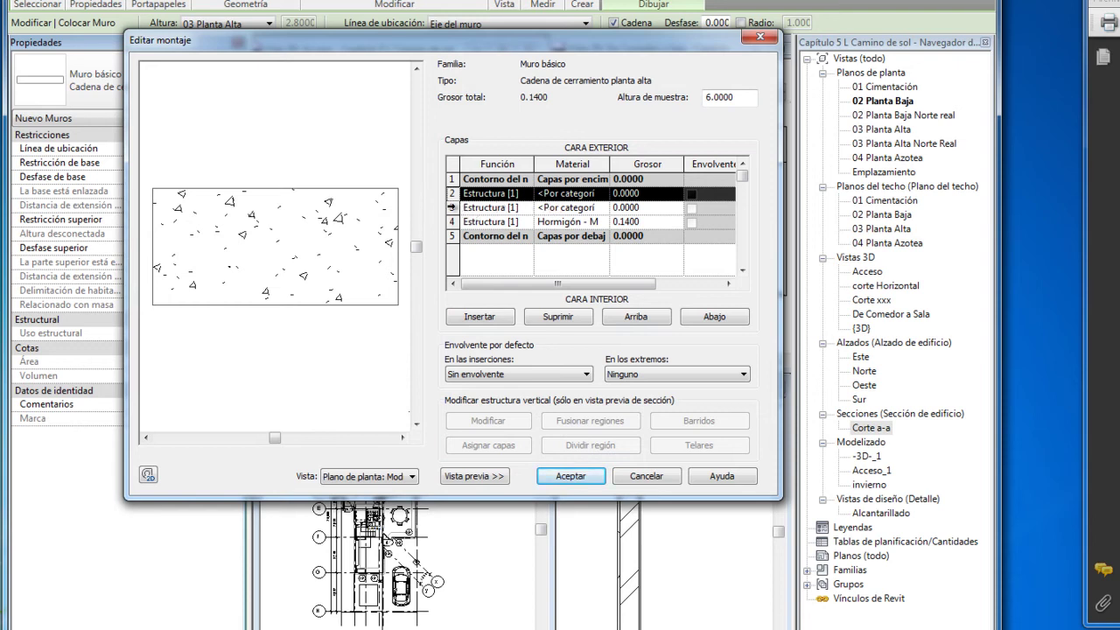
click(453, 207)
click(711, 318)
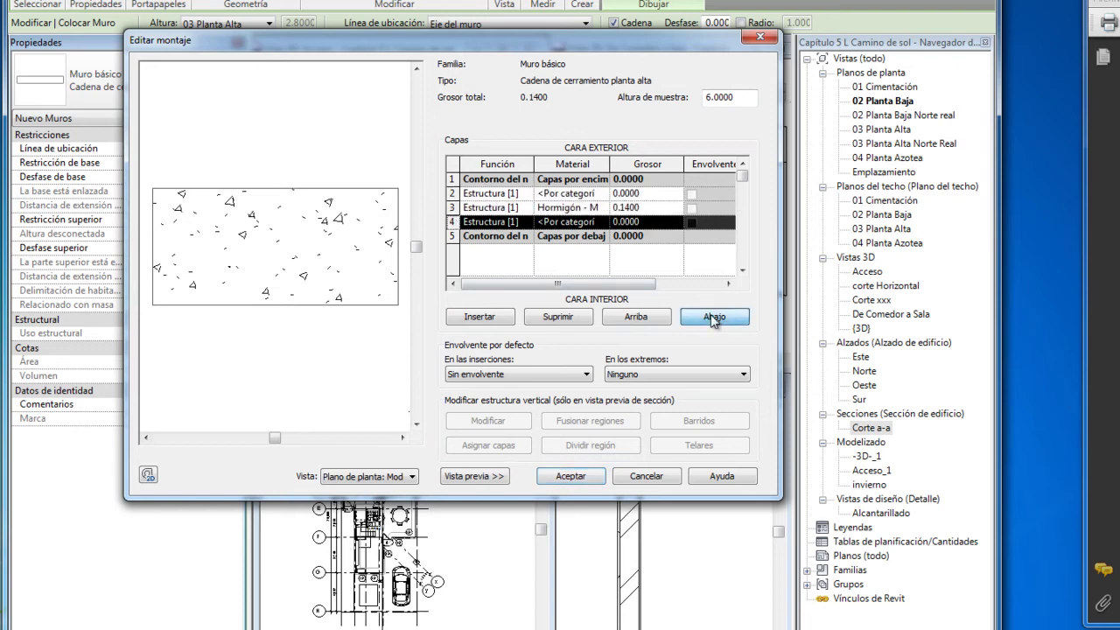
click(713, 318)
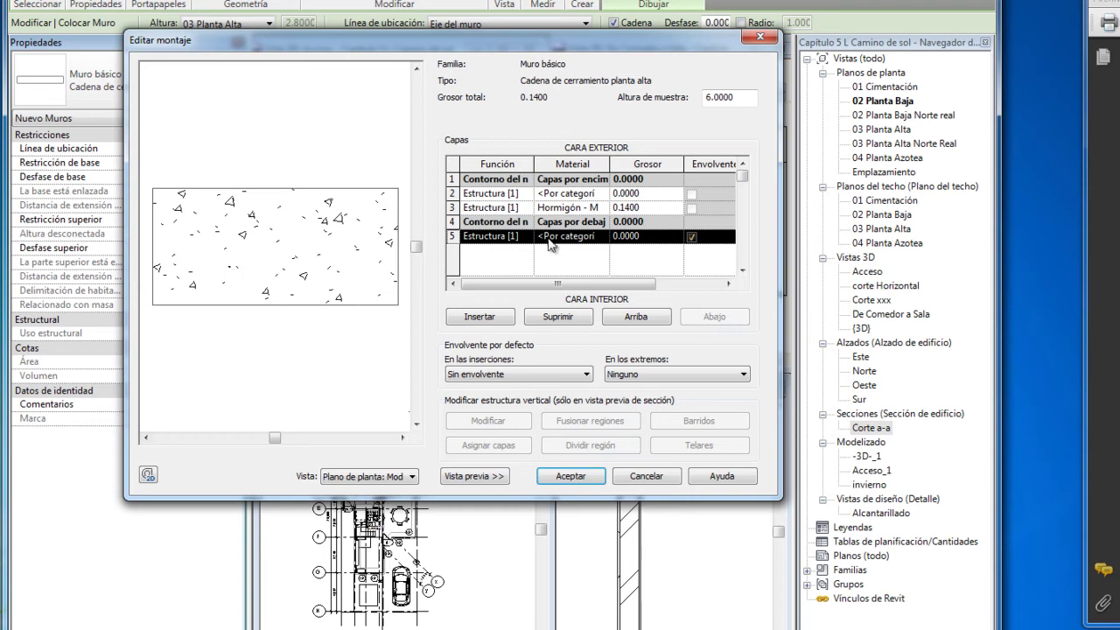
Set both new inner and outer layers to finish function.
click(528, 242)
click(527, 243)
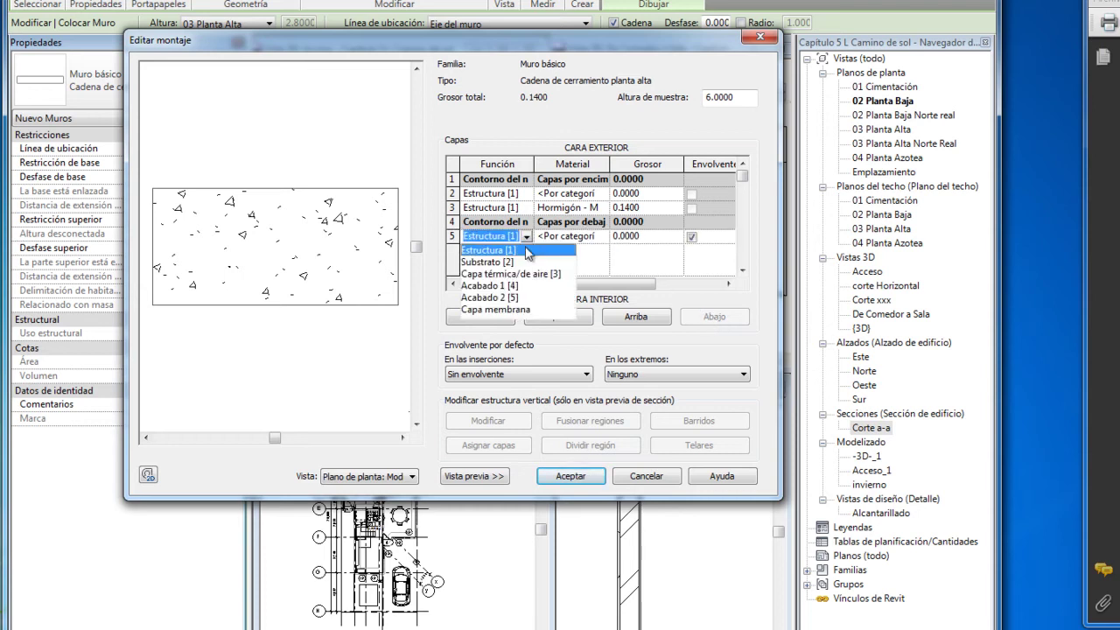
click(512, 287)
click(526, 194)
click(526, 195)
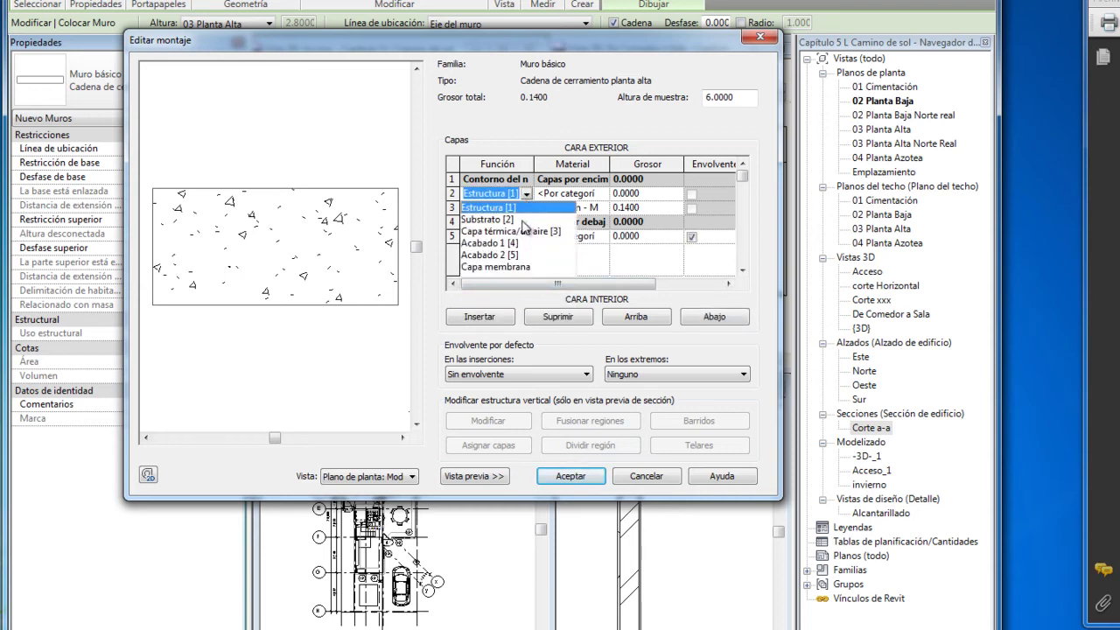
click(513, 244)
Make the outer finish Hormigón - Regla de arena/cemento, 0.015 thick.
click(578, 194)
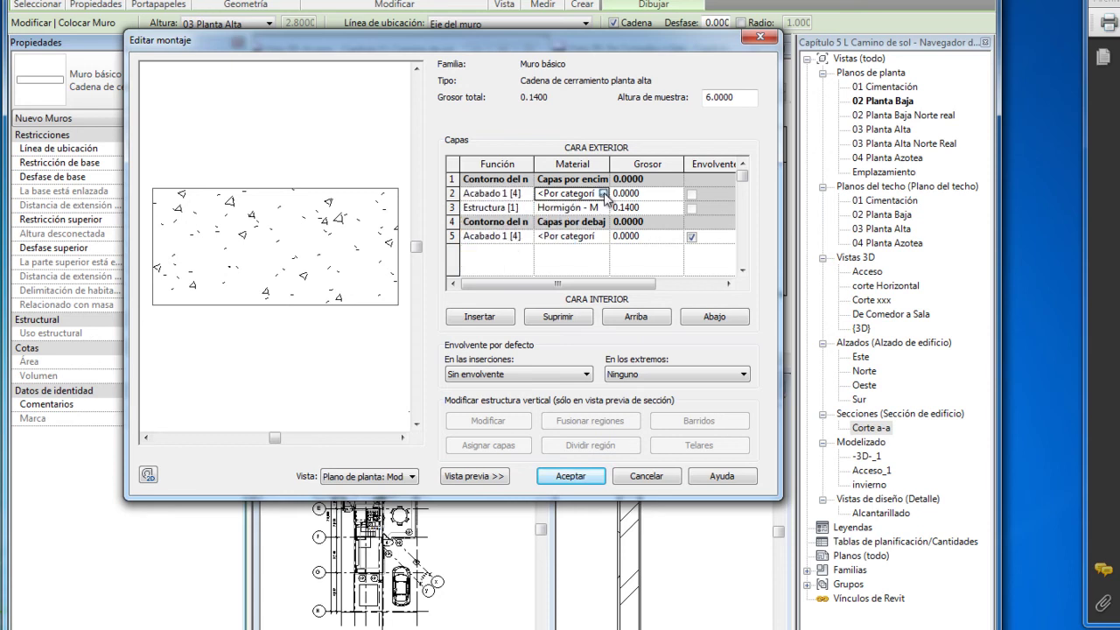
click(604, 193)
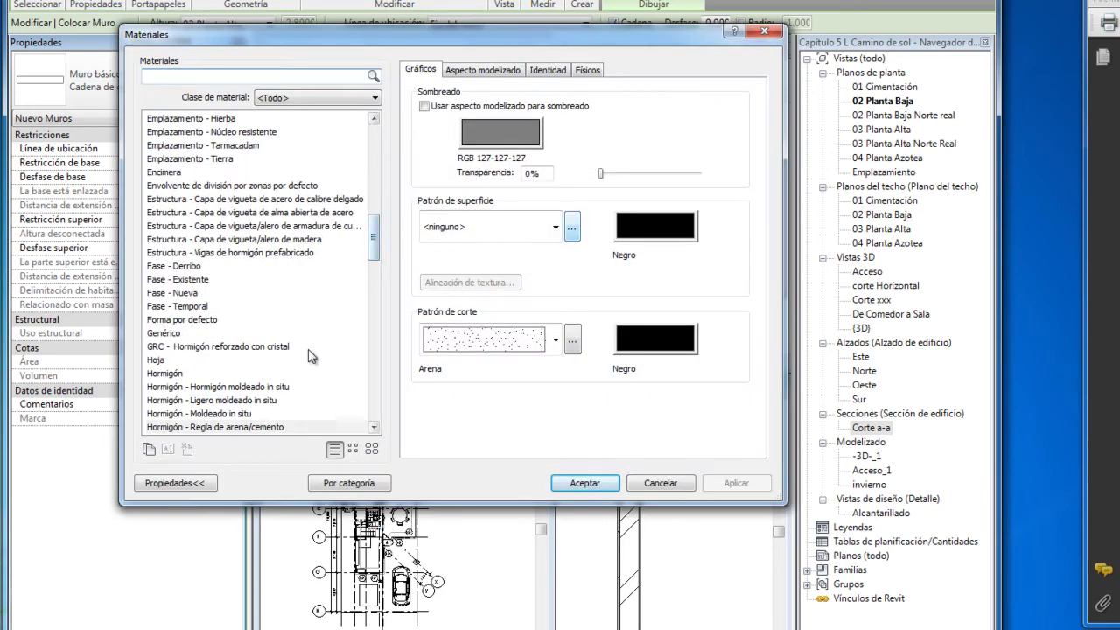
click(263, 428)
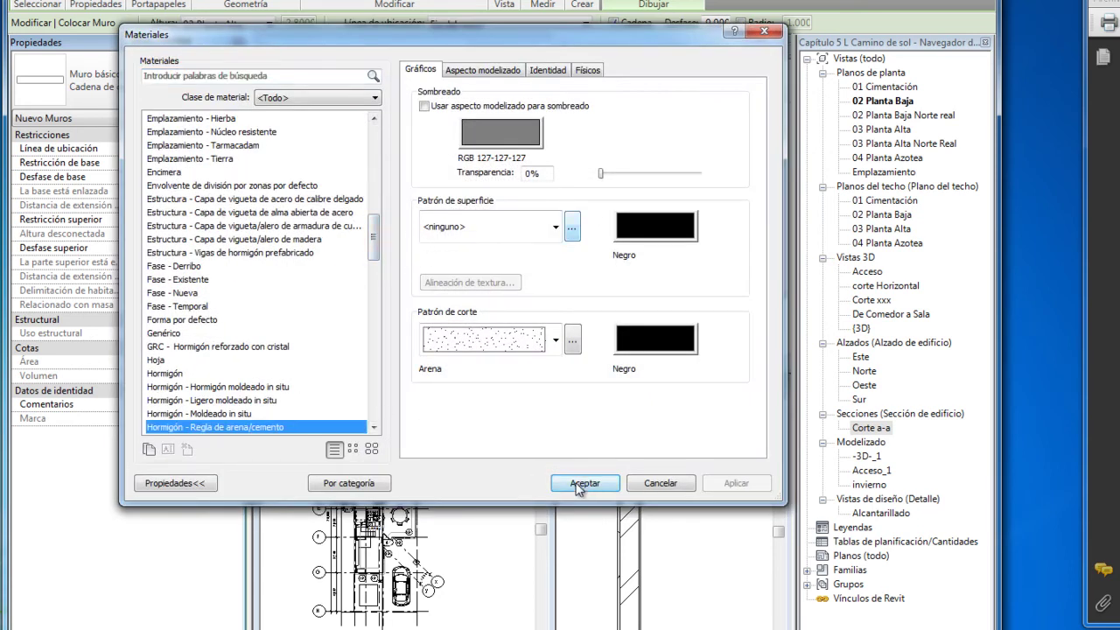
click(583, 483)
click(638, 194)
text(0.015)
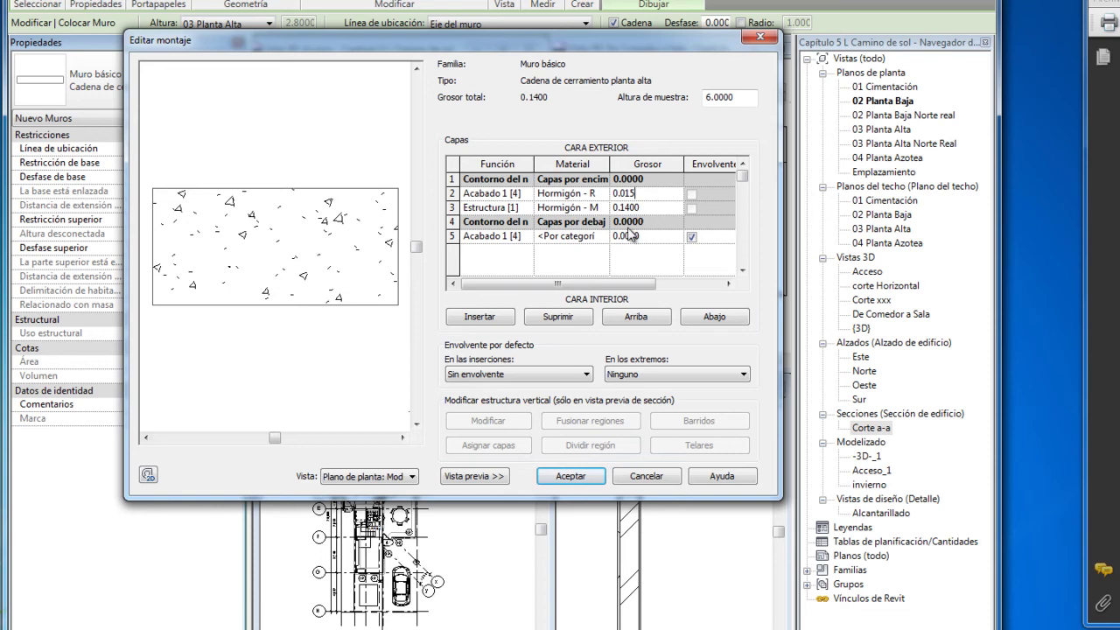
click(604, 245)
Make the inner finish Hormigón - Regla de arena/cemento, 0.015 thick, then apply and accept.
click(604, 245)
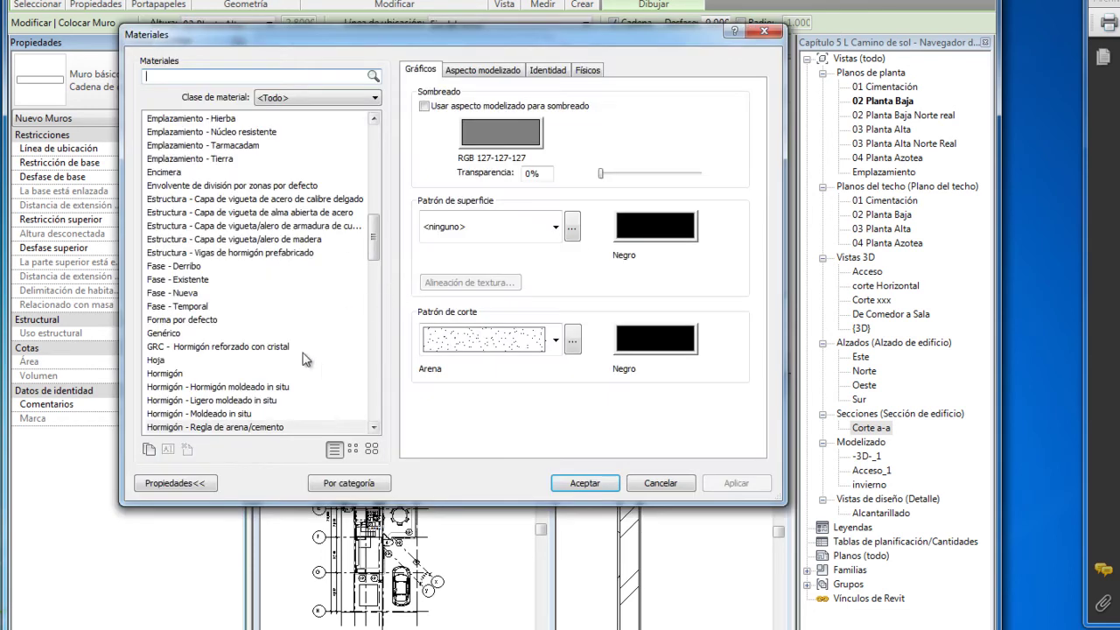
click(285, 427)
click(585, 480)
click(628, 236)
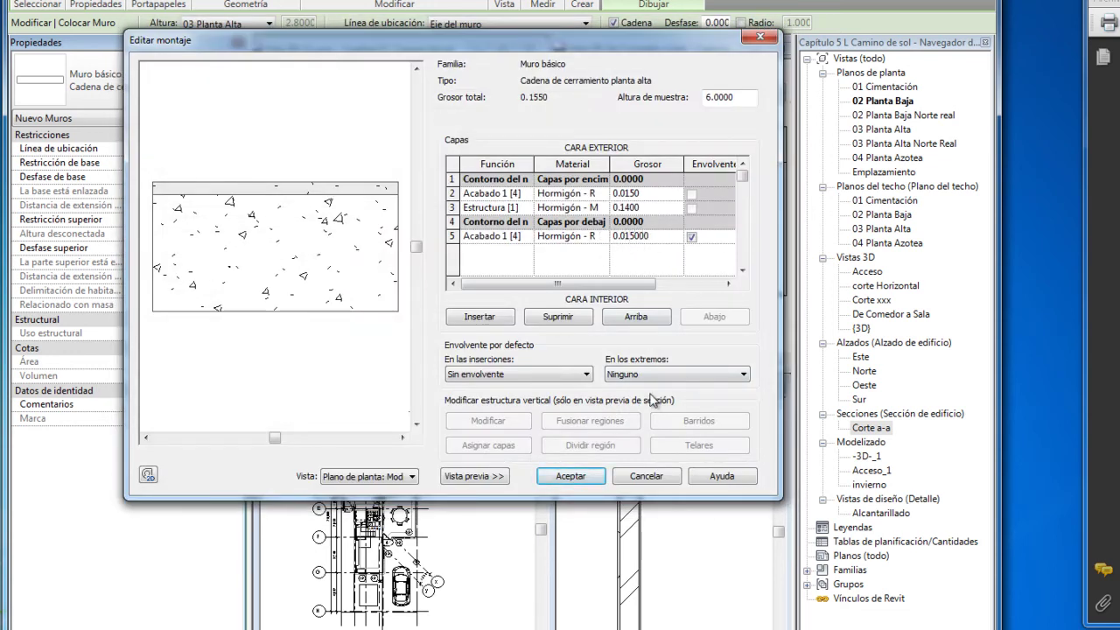
click(581, 481)
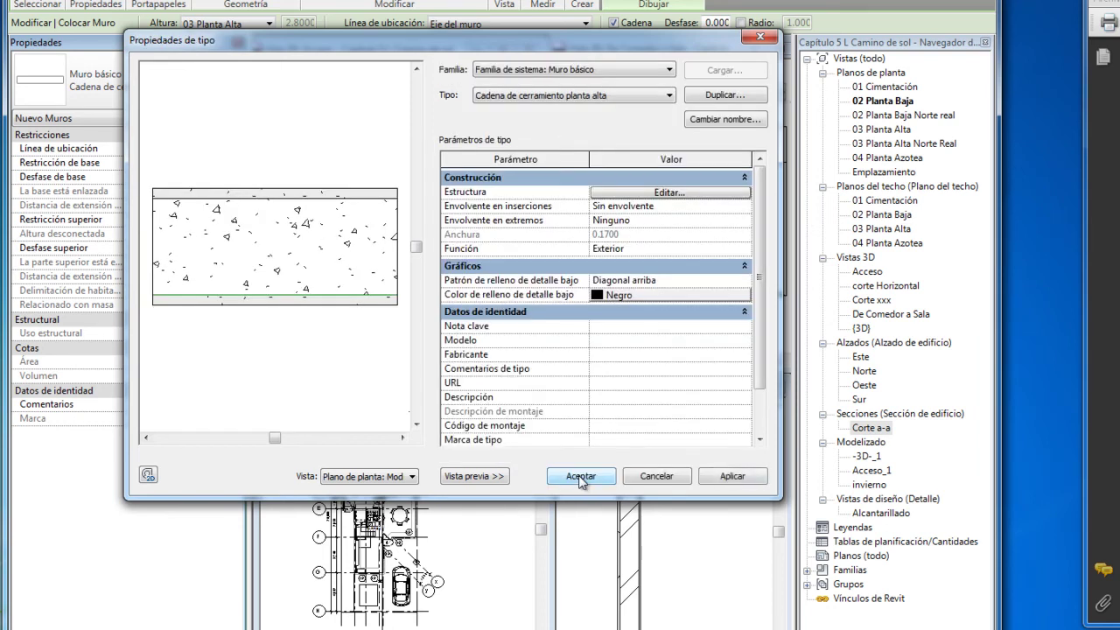
click(735, 476)
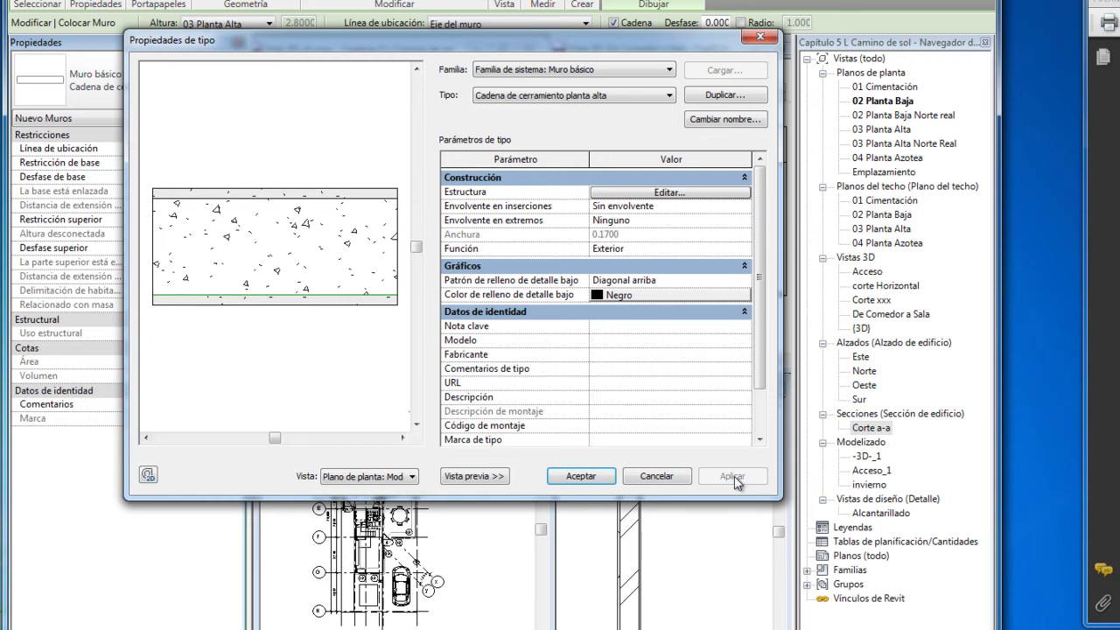
click(594, 475)
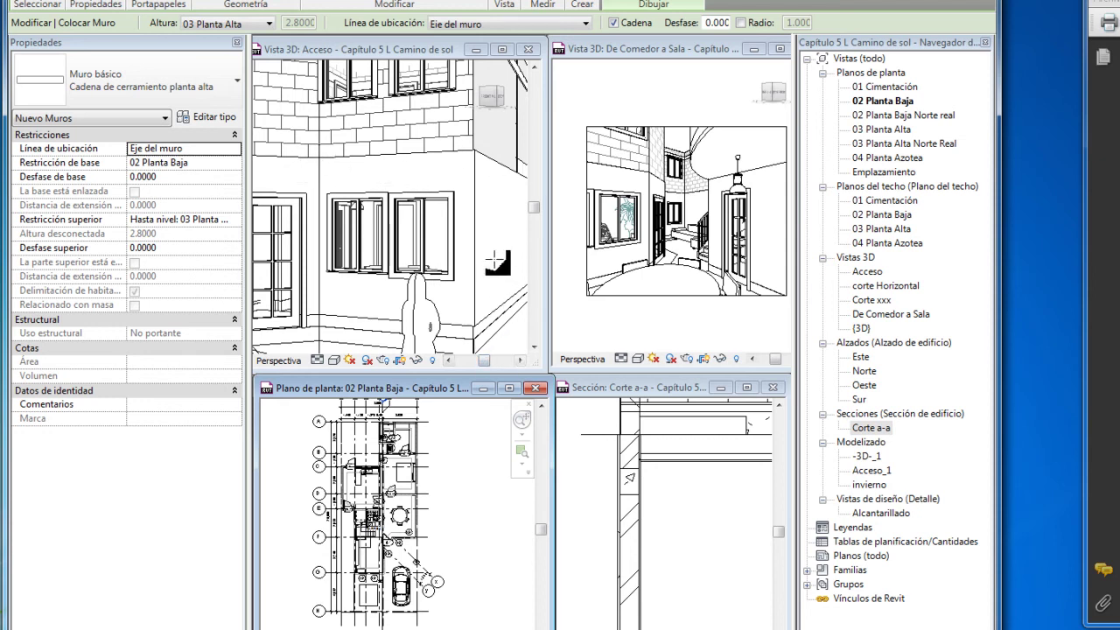
Orbit and zoom the Acceso 3D view to inspect the walls, cancelling a started wall.
shift+middle_drag(498, 263, 460, 322)
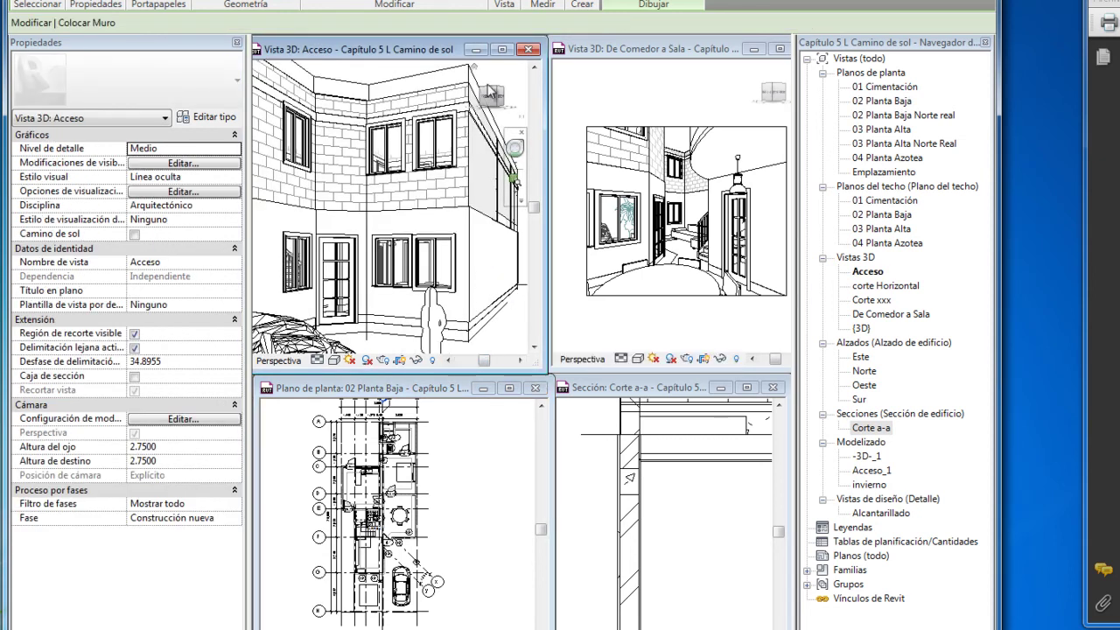
scroll(499, 70, up, 3)
scroll(499, 70, up, 1)
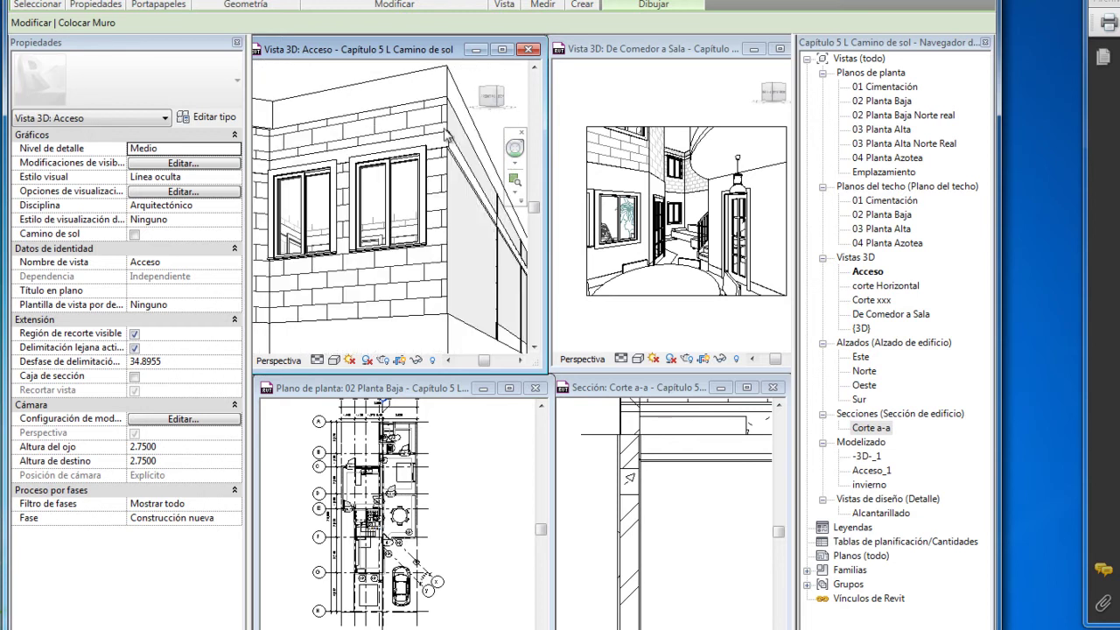
click(471, 453)
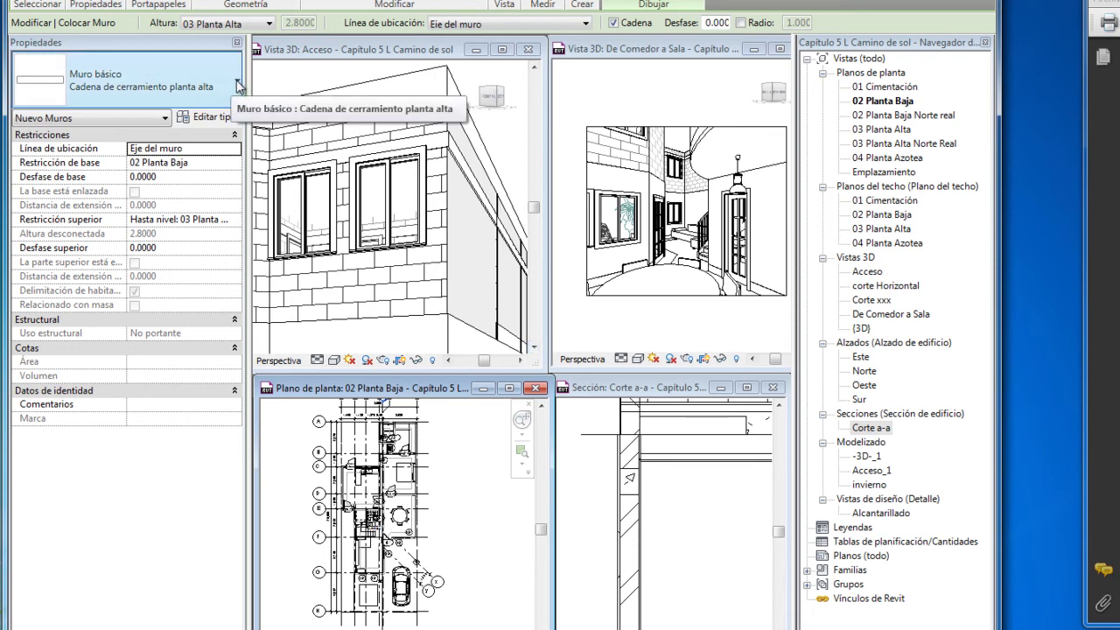
click(462, 441)
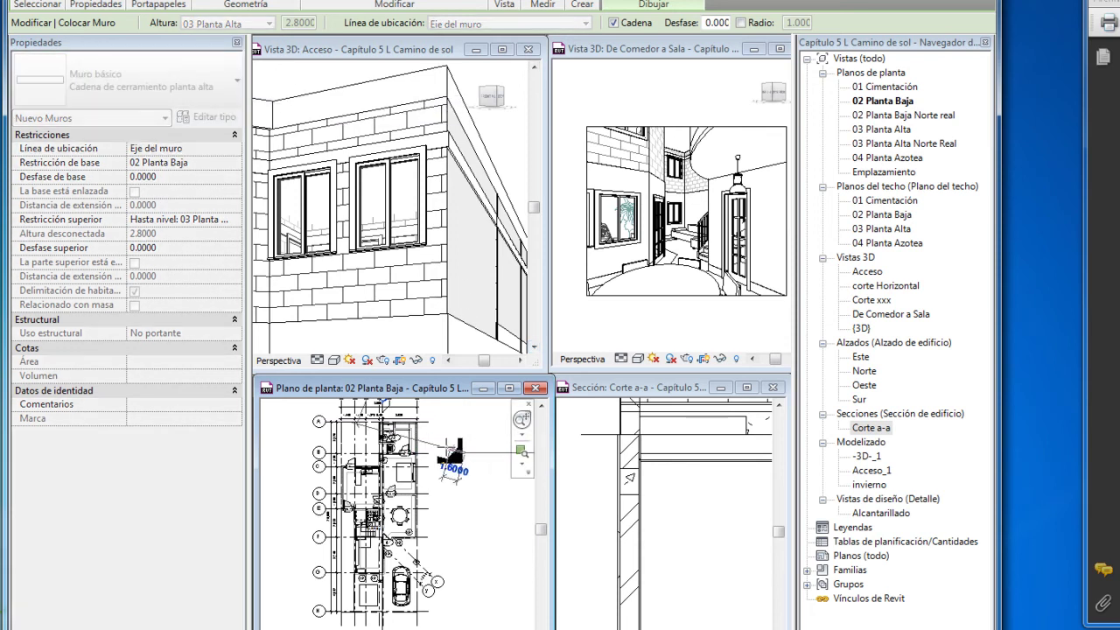
key(Escape)
key(Escape)
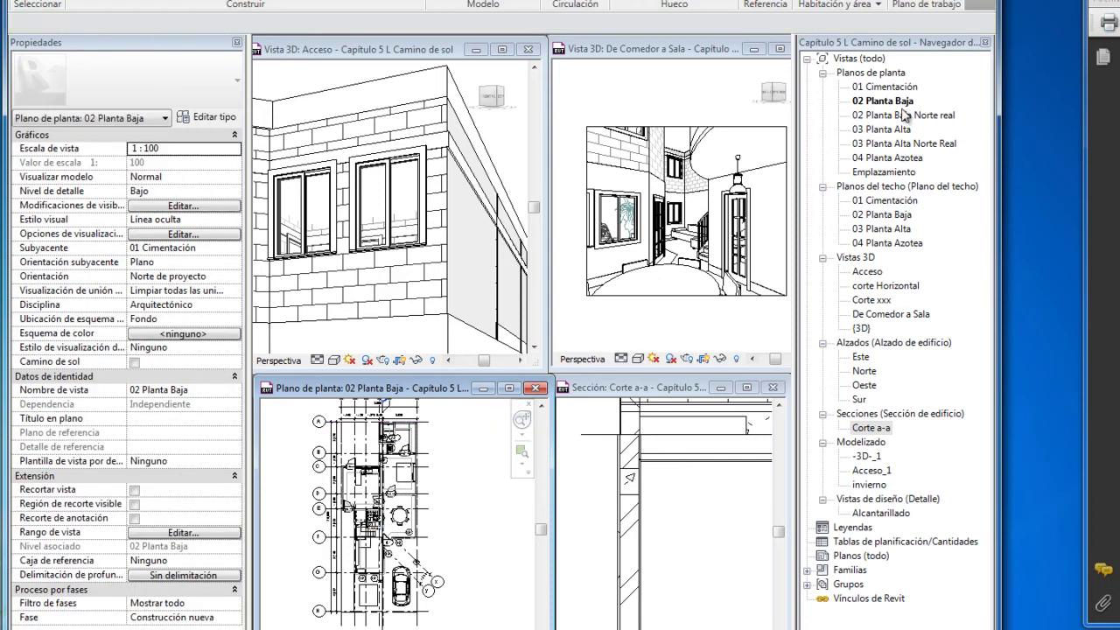
Open the 03 Planta Alta floor plan and start the Wall tool.
double_click(885, 131)
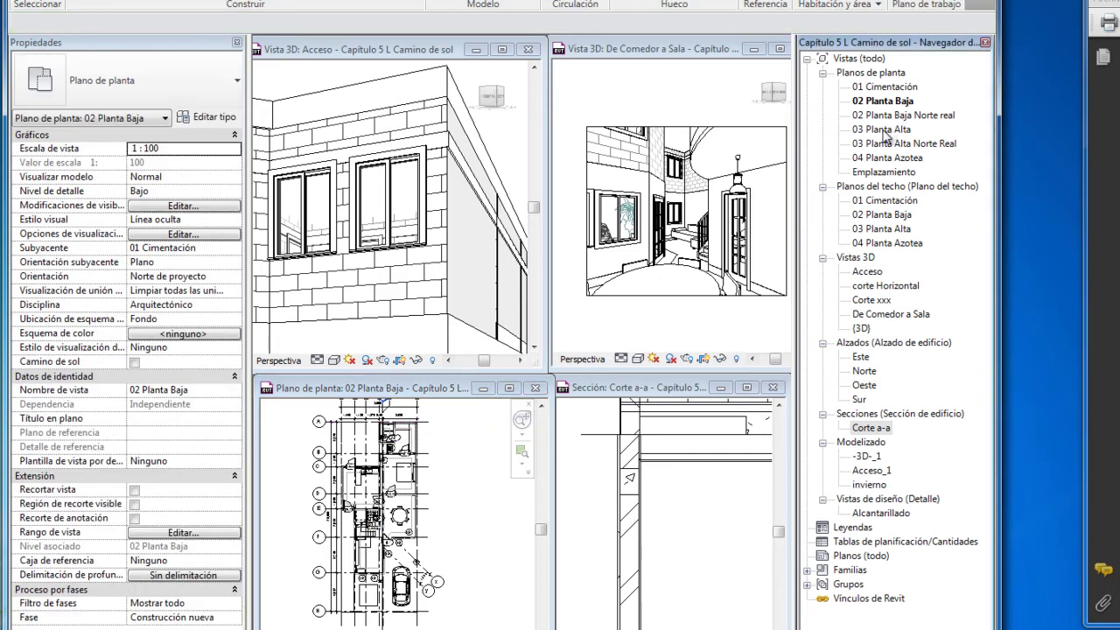
scroll(472, 341, up, 4)
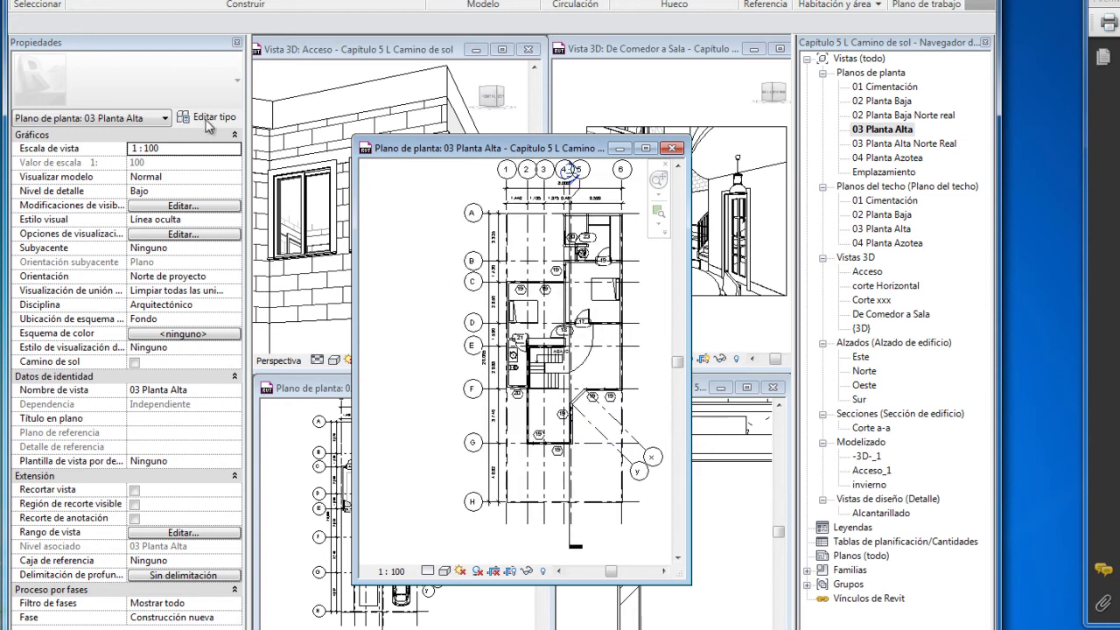
click(135, 7)
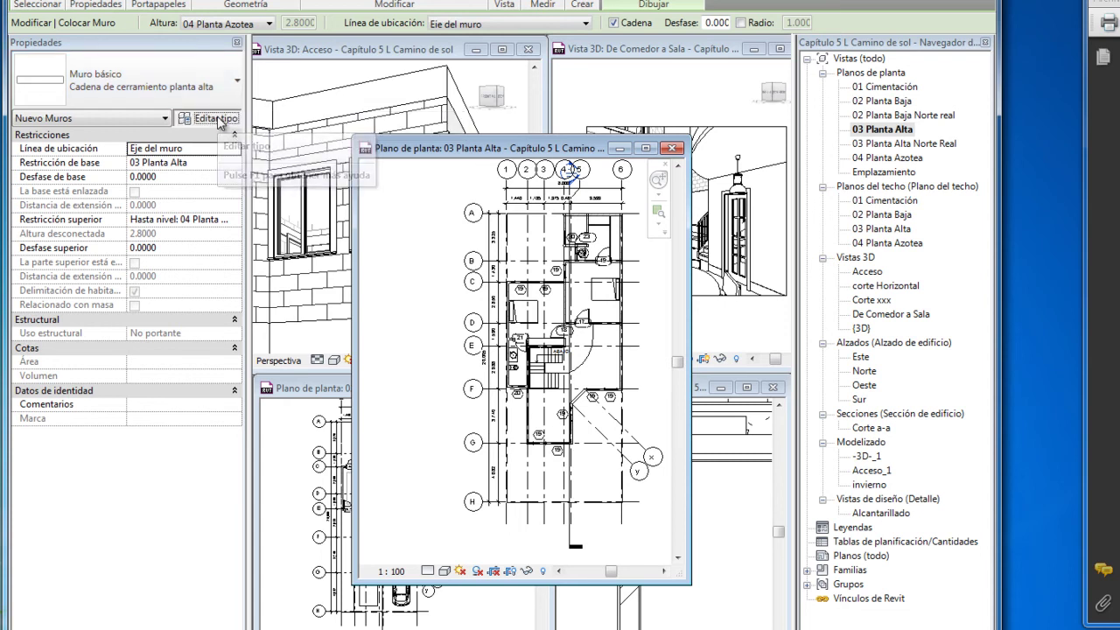
In the type properties, switch to the Cadena de desplante wall type.
click(216, 119)
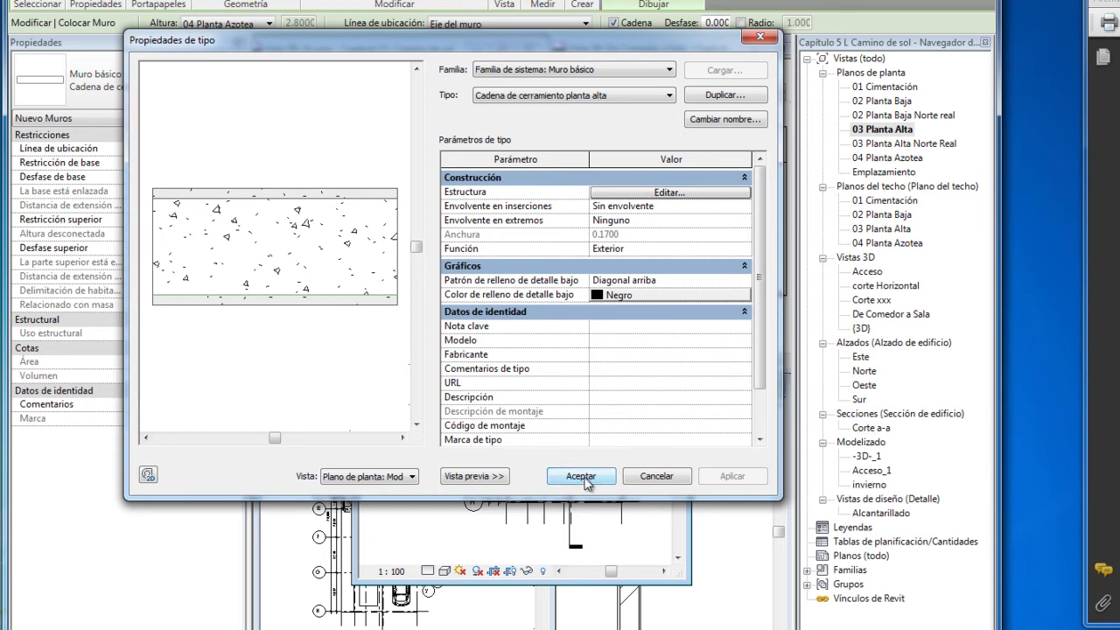
click(672, 98)
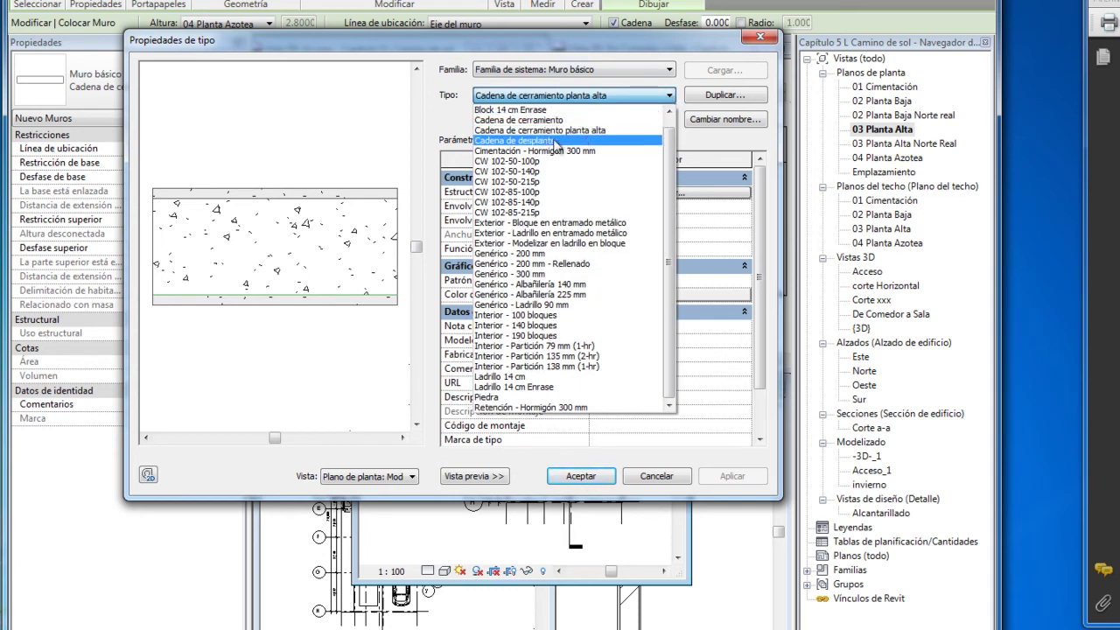
click(538, 120)
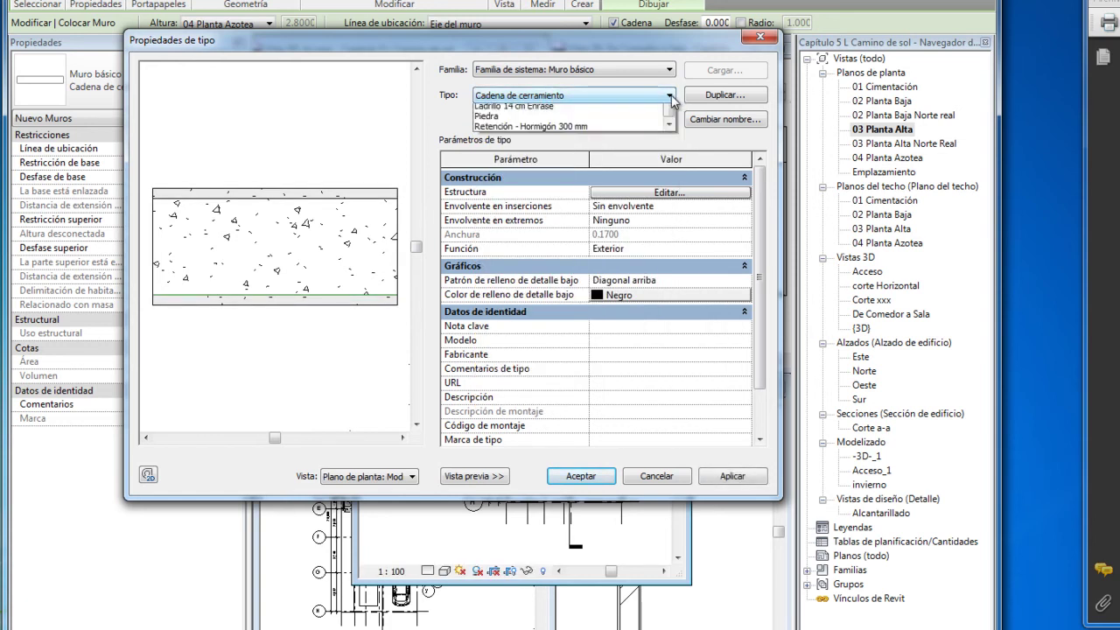
click(670, 96)
click(531, 142)
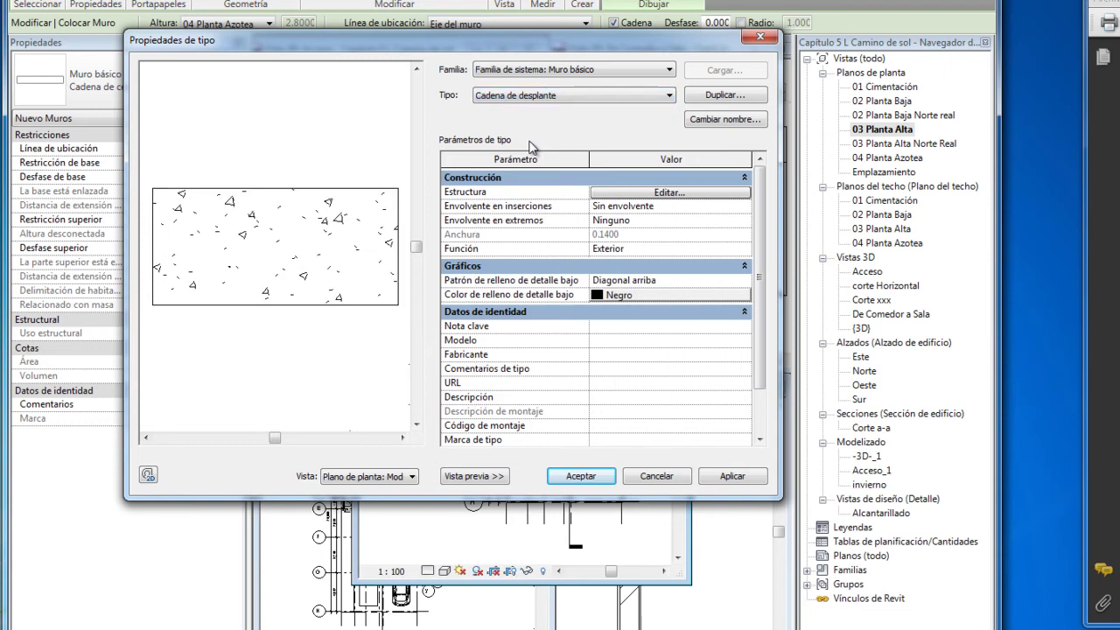
Insert two new layers in its structure with the Hormigón core between them.
click(692, 194)
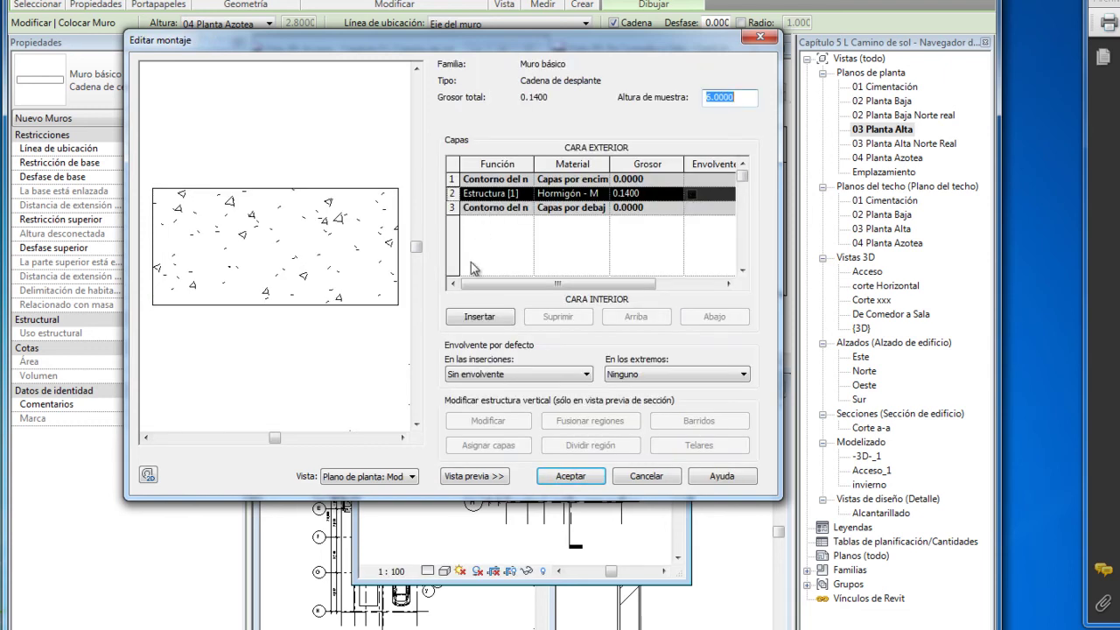
click(481, 317)
click(481, 317)
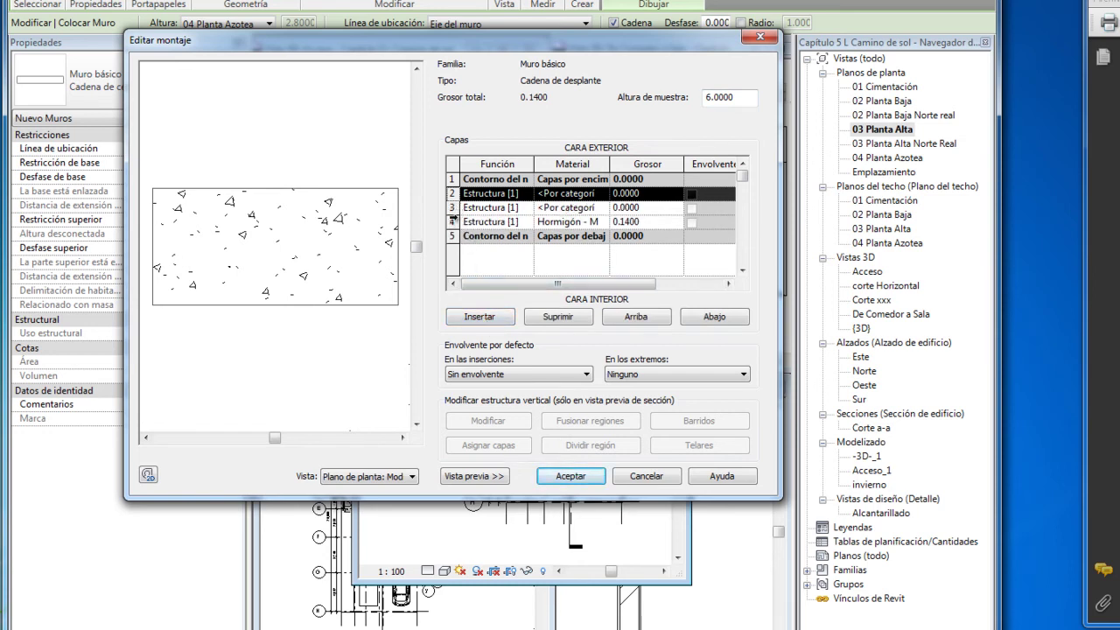
click(452, 221)
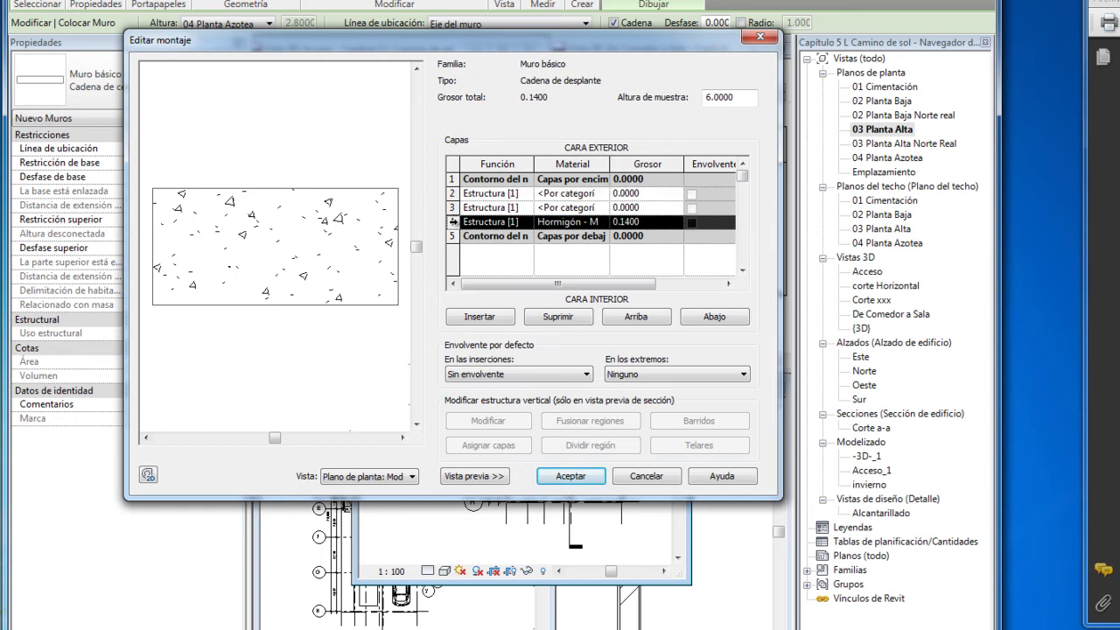
click(638, 318)
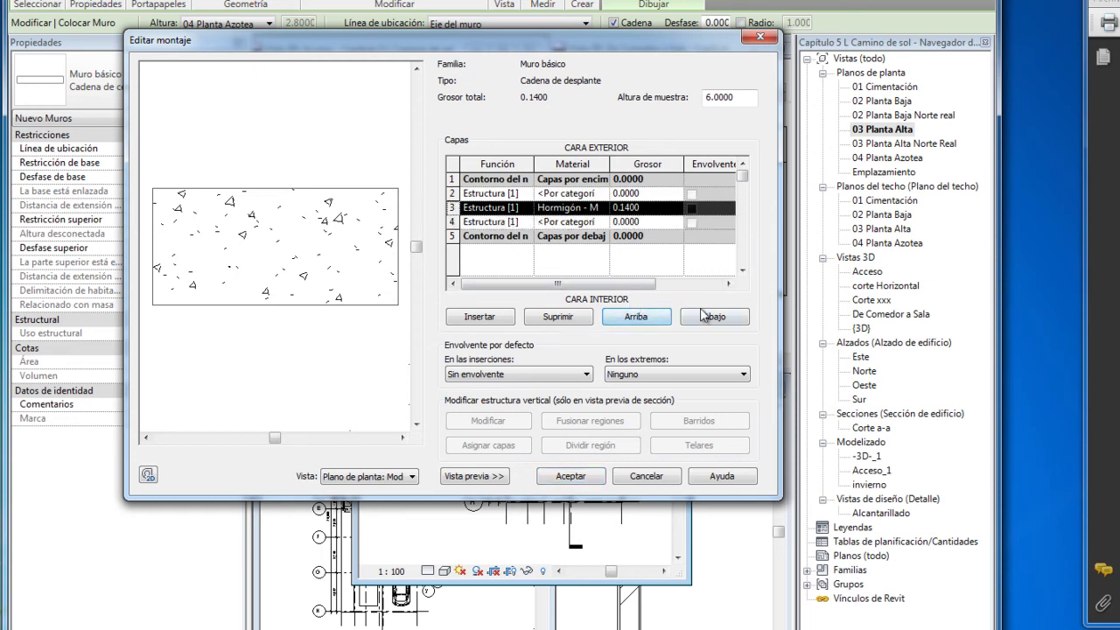
Set layers 2 and 4 to Acabado 1 finish function.
click(526, 225)
click(499, 271)
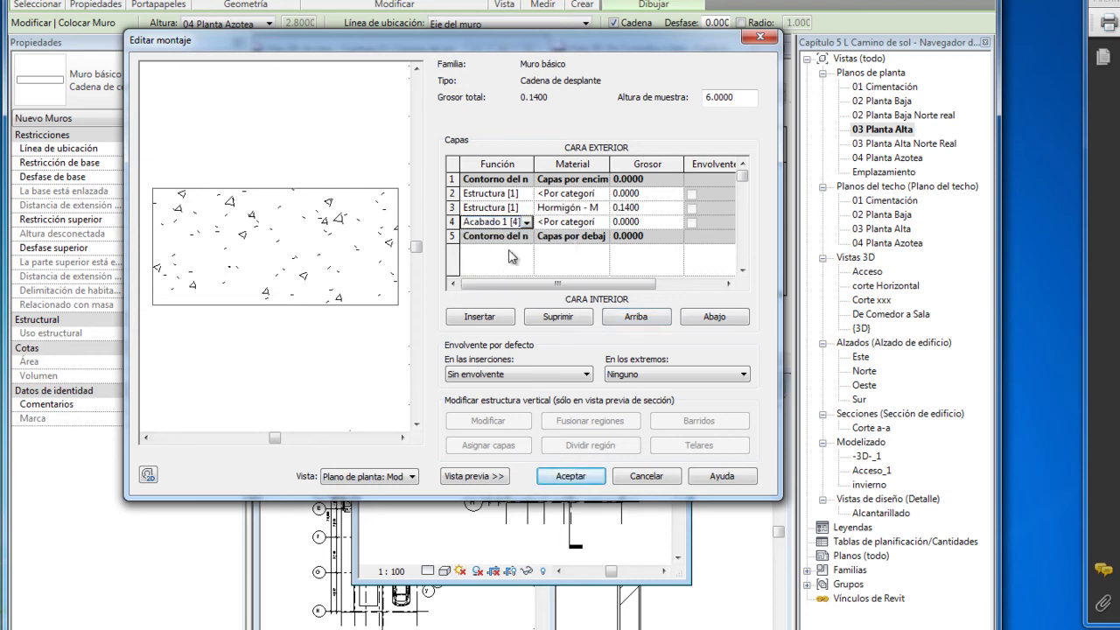
click(525, 194)
click(508, 243)
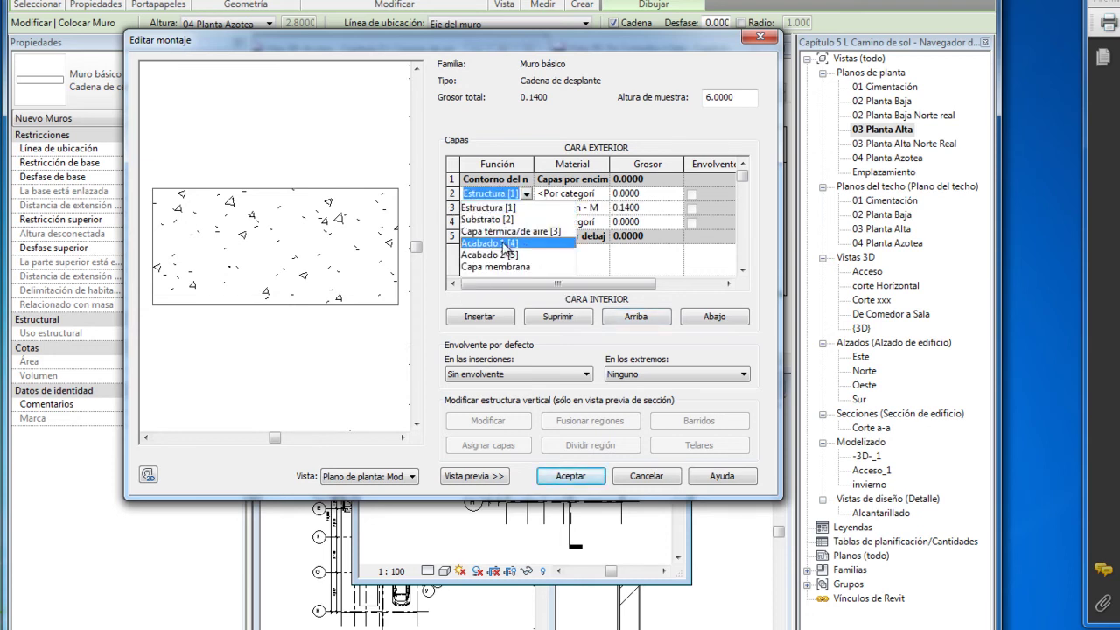
Give layer 2 Hormigón - Regla de arena/cemento material at 0.0150 thickness.
click(595, 193)
click(604, 194)
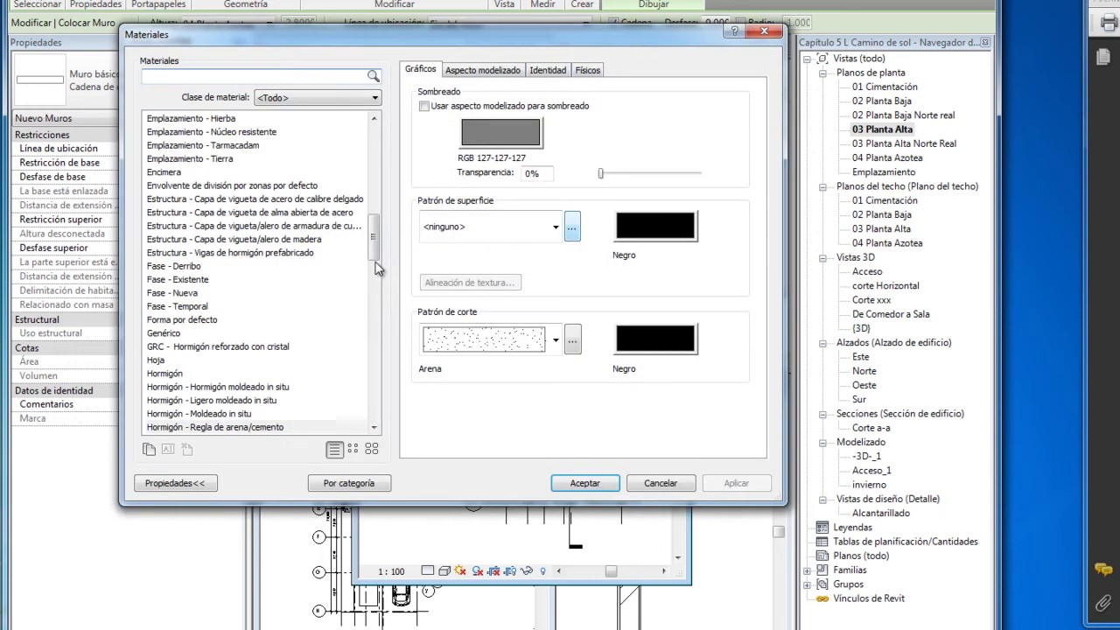
click(259, 427)
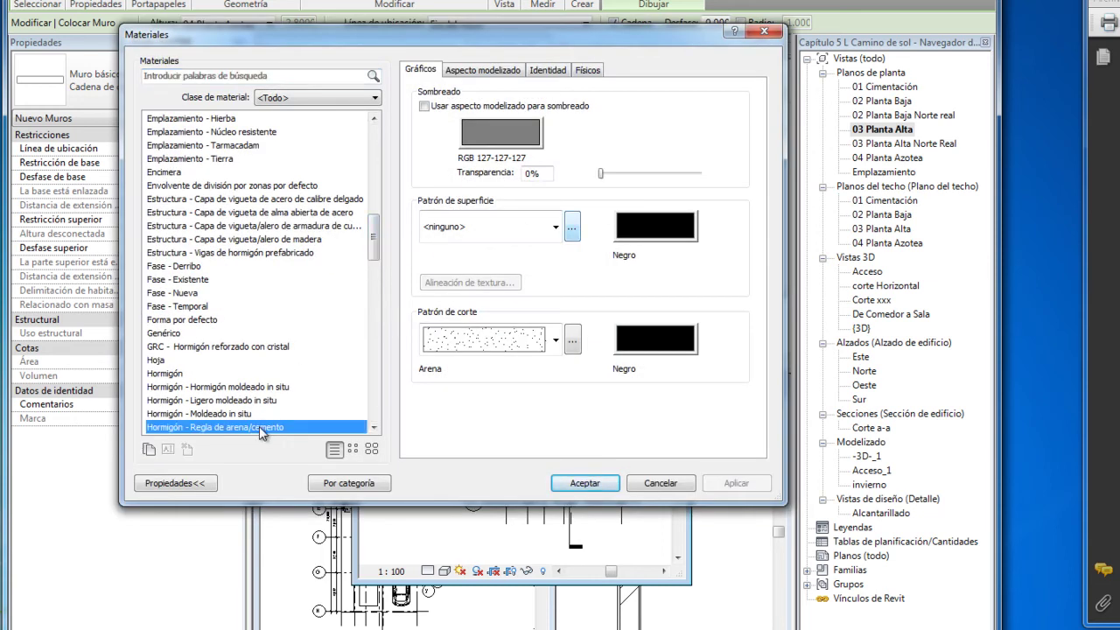
click(582, 484)
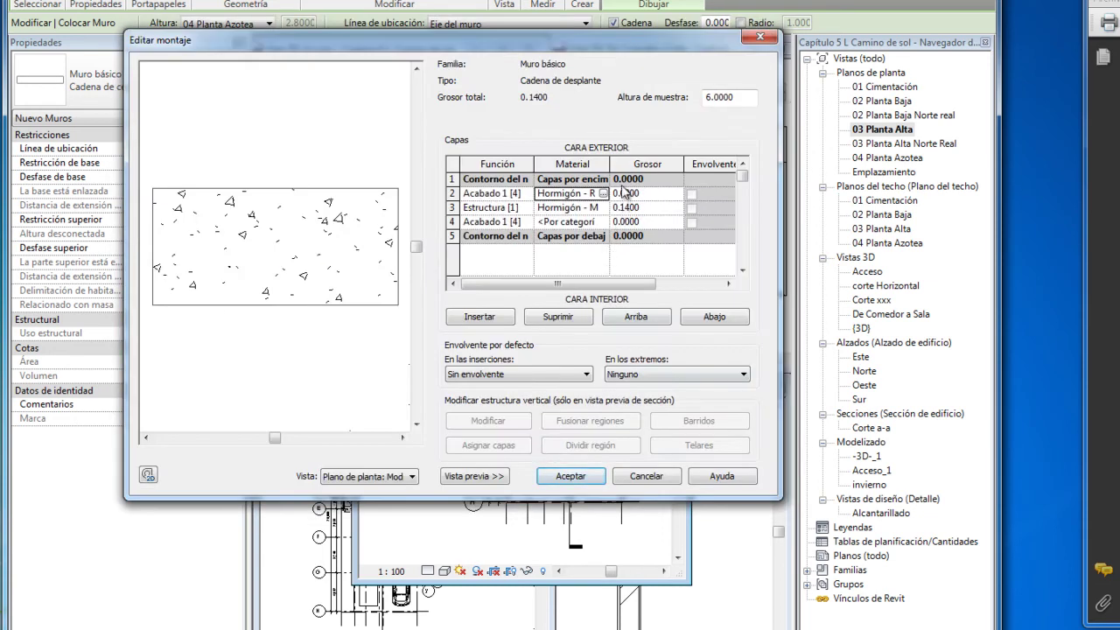
click(637, 192)
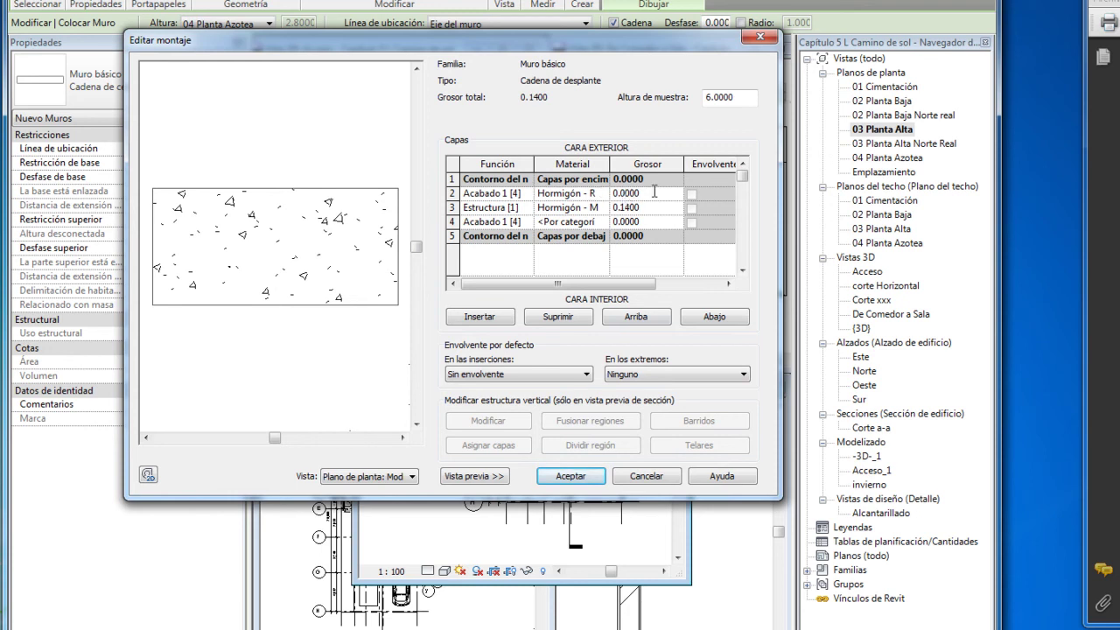
text(0.015000)
click(603, 223)
Give layer 4 the same sand/cement material at 0.015 and confirm the build-up.
click(604, 224)
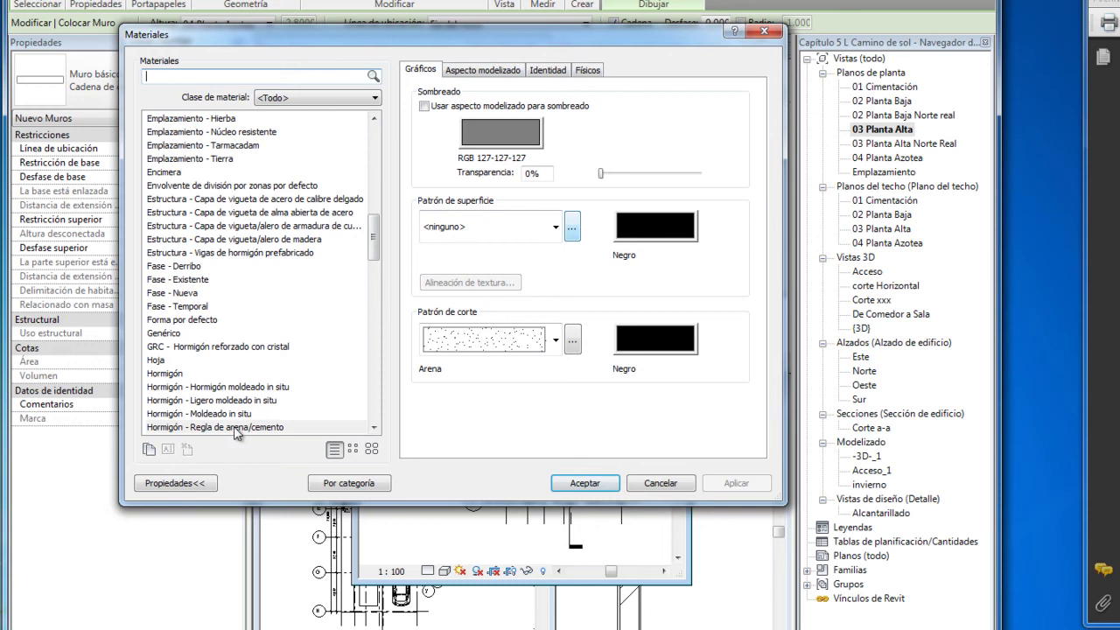
click(595, 484)
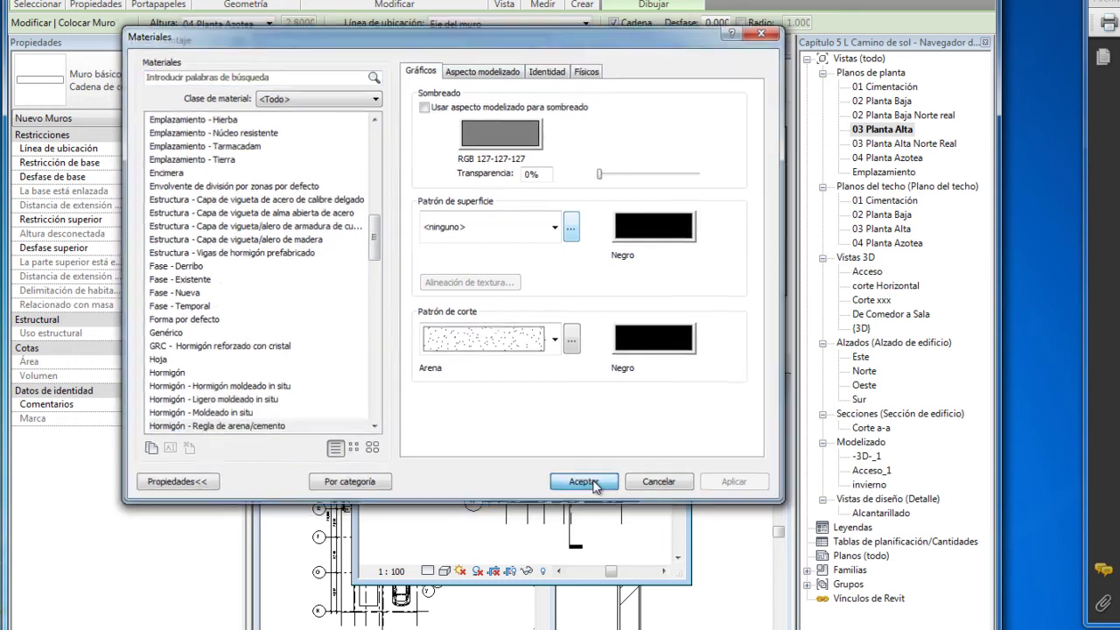
click(630, 223)
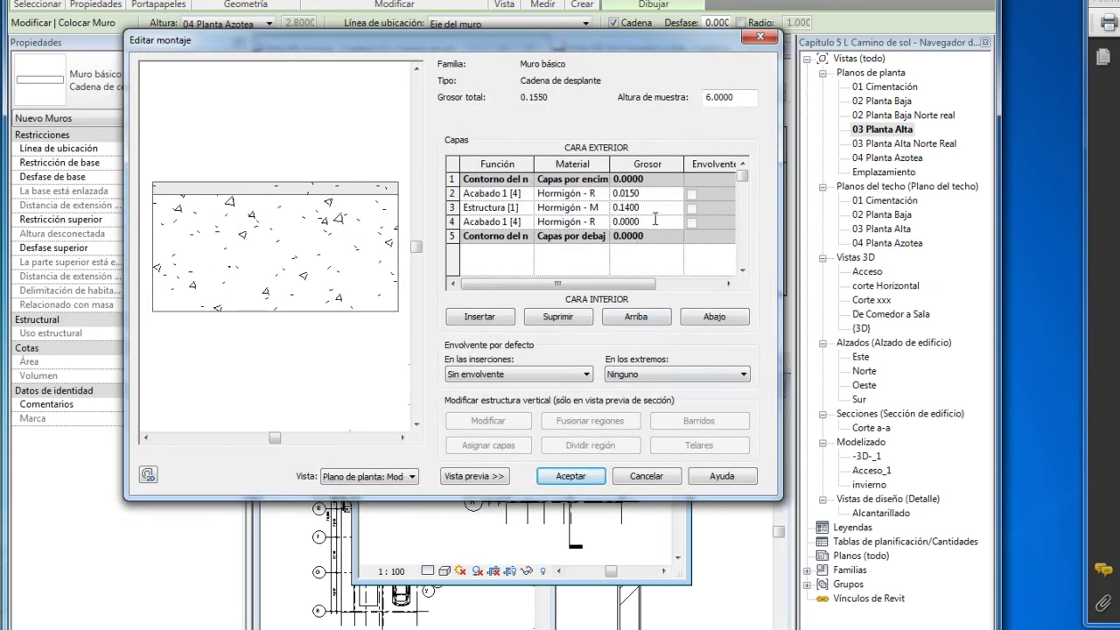
click(574, 484)
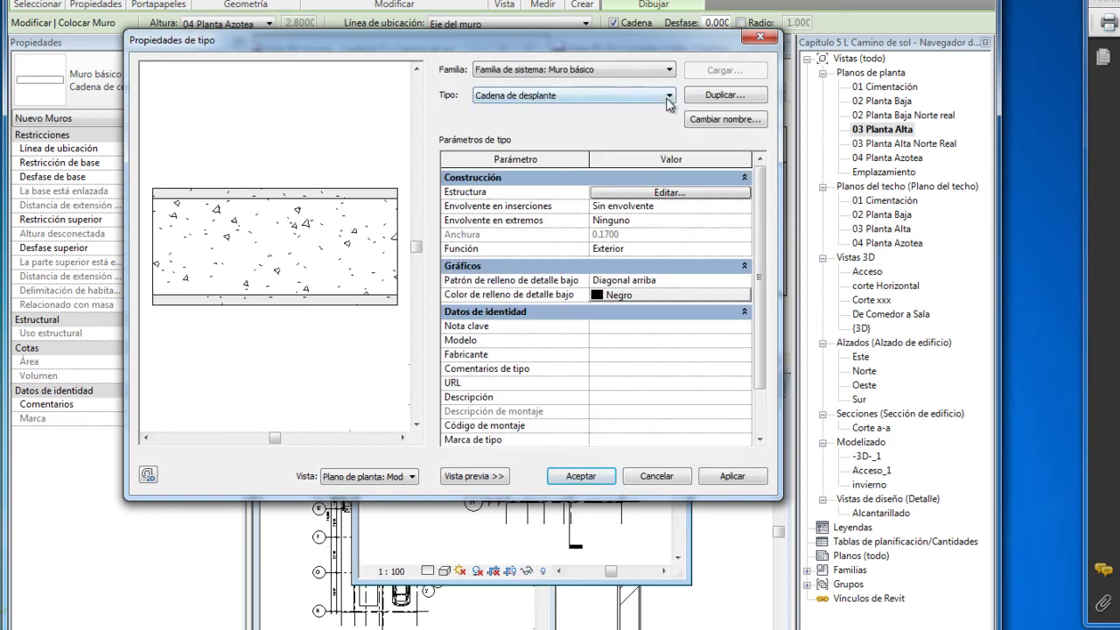
Switch to Block 14 cm and insert two layers around its Albañilería masonry core.
click(669, 96)
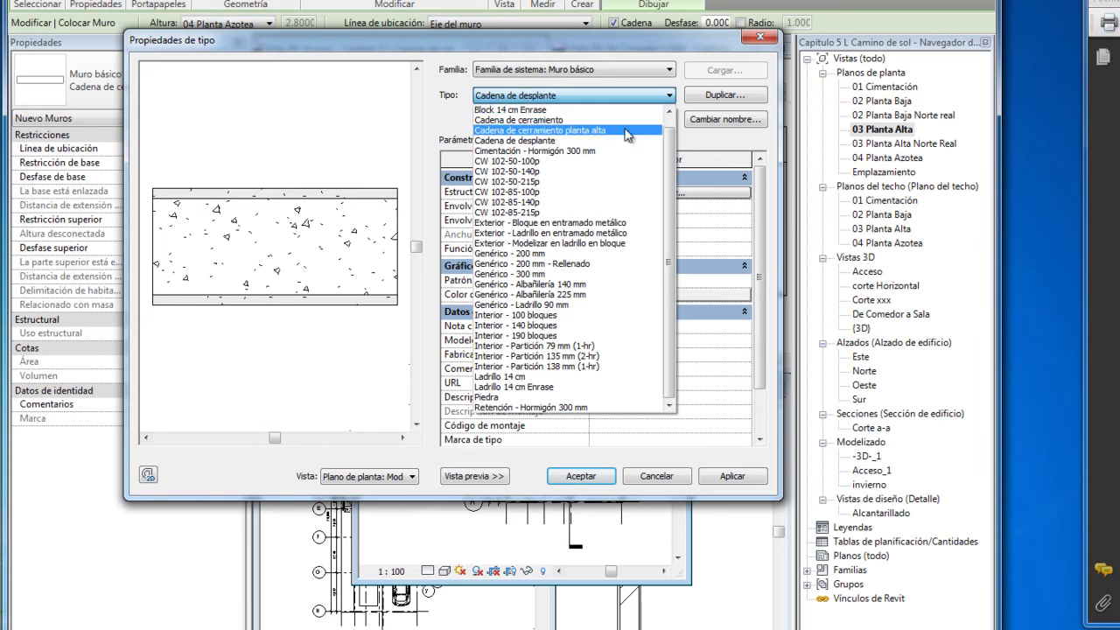
drag(674, 153, 674, 142)
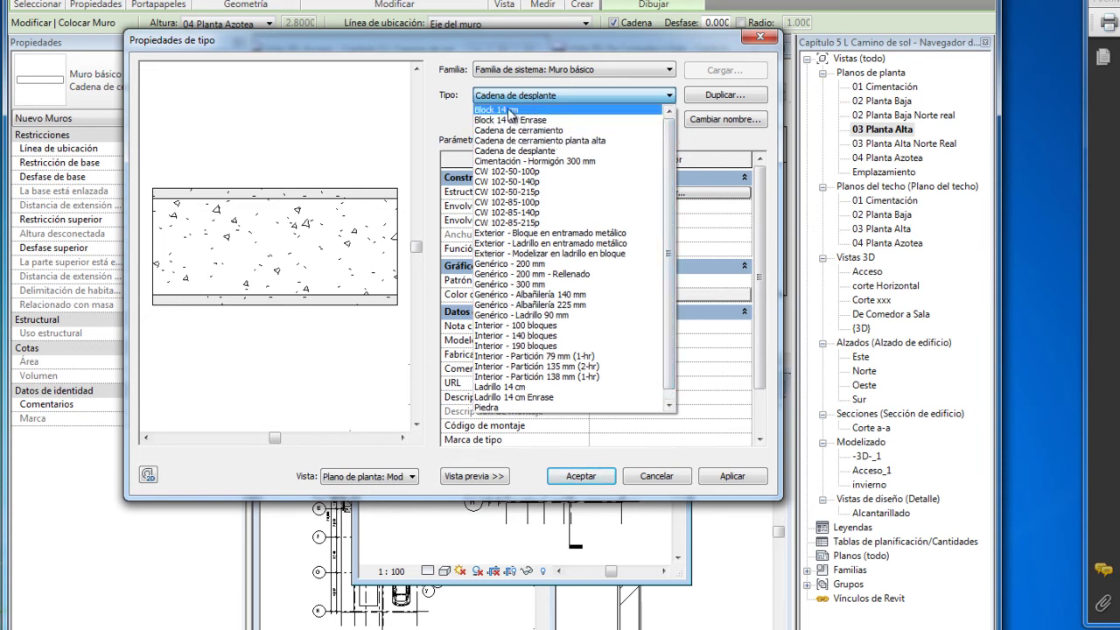
click(531, 111)
click(674, 193)
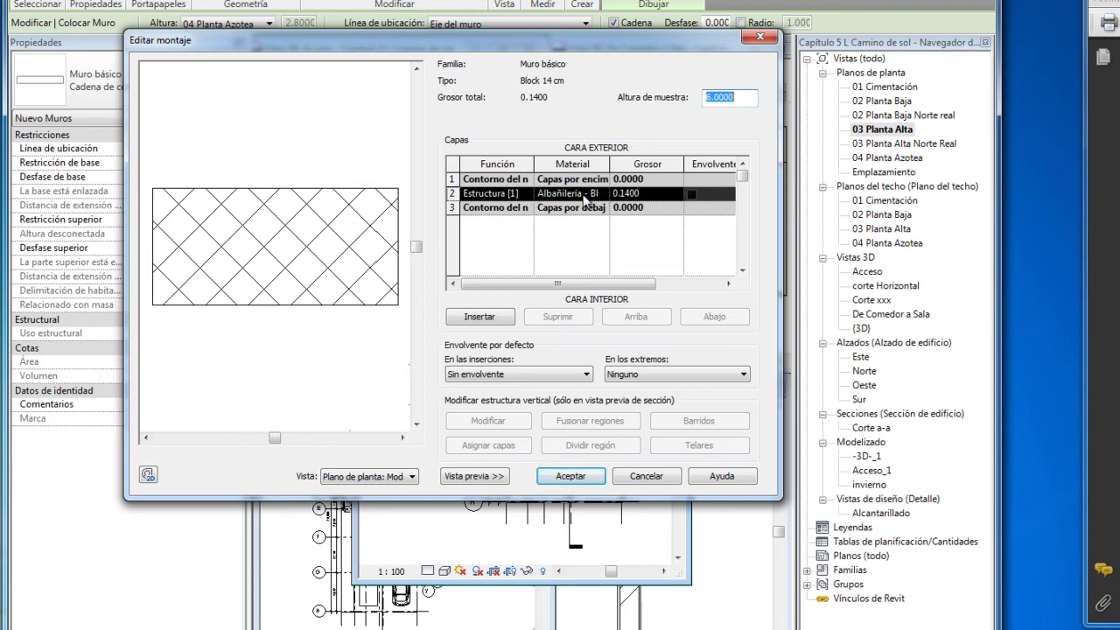
click(476, 320)
click(476, 320)
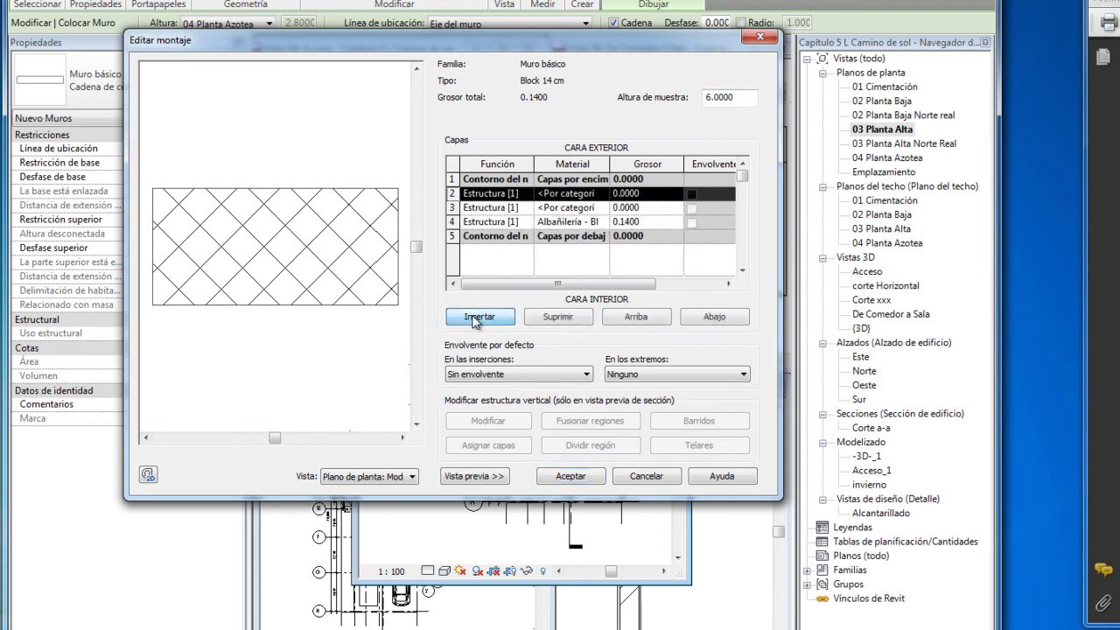
click(455, 223)
click(626, 319)
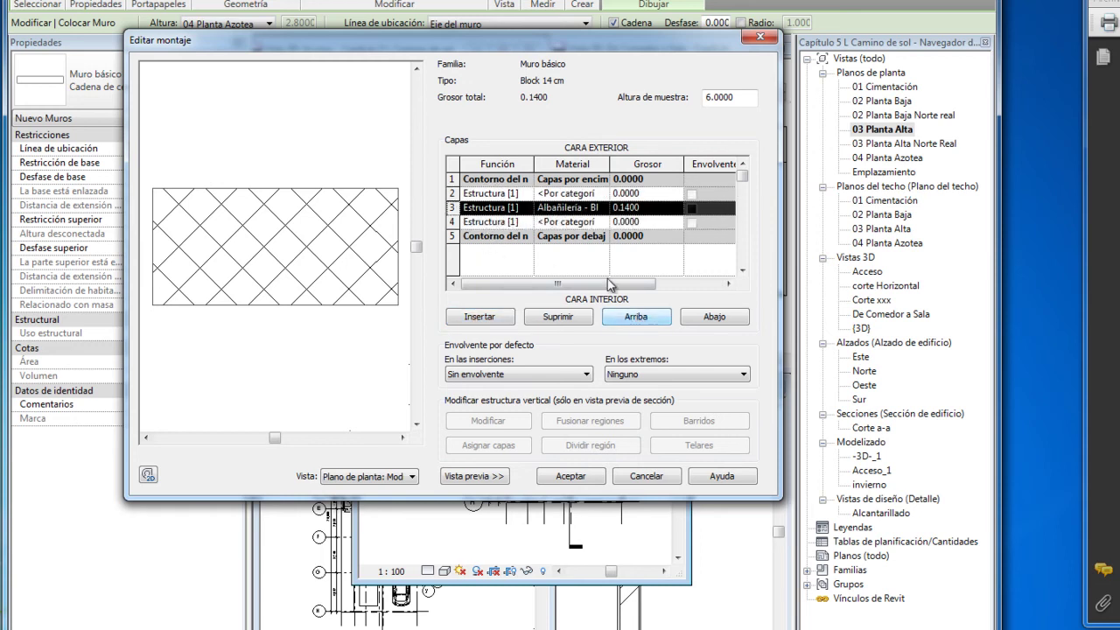
Set layers 2 and 4 to Acabado 1 finish function.
click(525, 194)
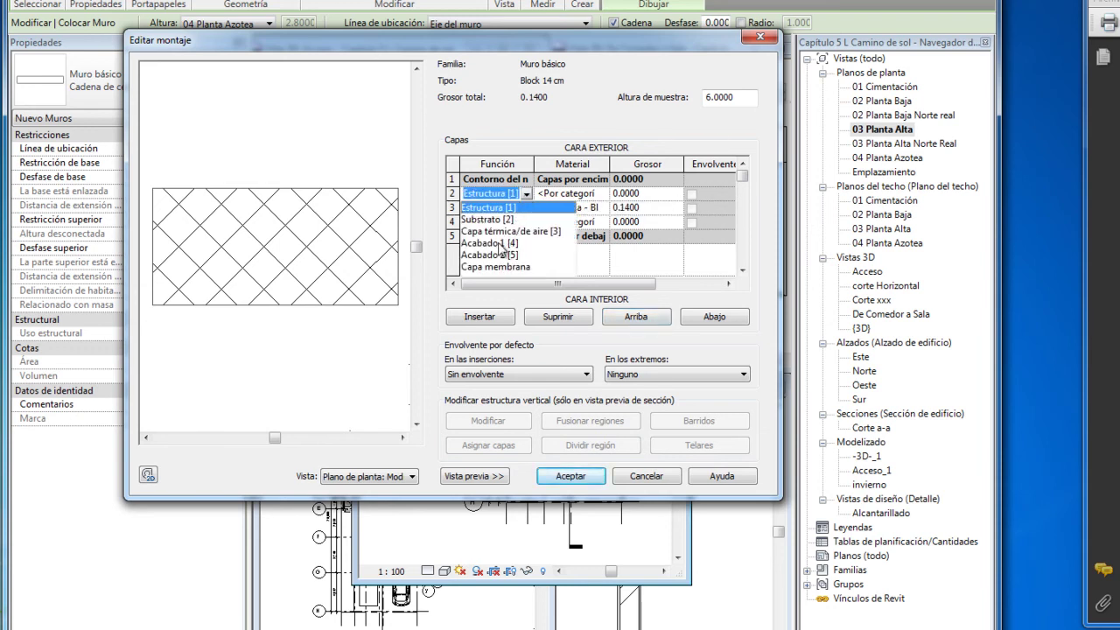
click(500, 244)
click(526, 228)
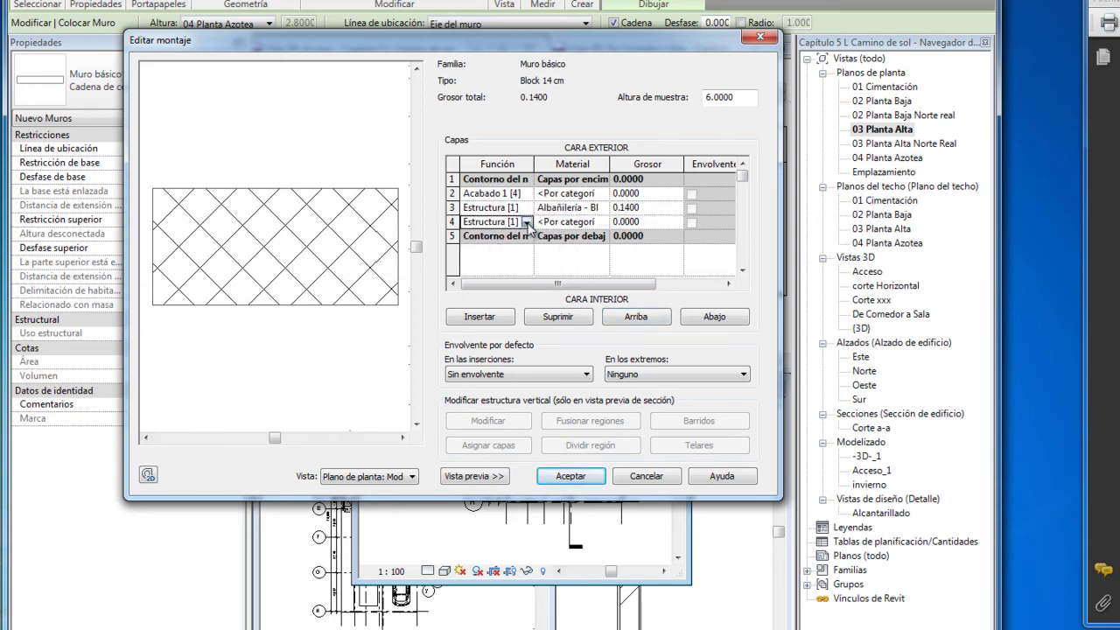
click(526, 224)
click(505, 276)
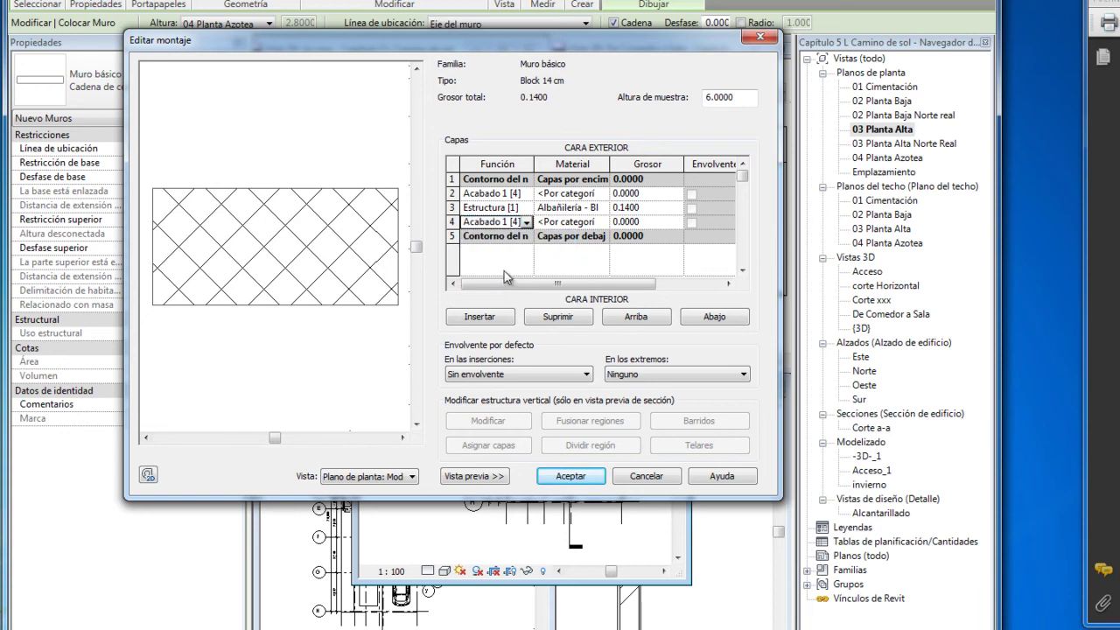
Give layer 2 Hormigón - Regla de arena/cemento material at 0.0150 thickness.
click(604, 195)
click(605, 194)
mouse_move(374, 236)
mouse_down()
mouse_move(390, 286)
mouse_move(389, 276)
mouse_up()
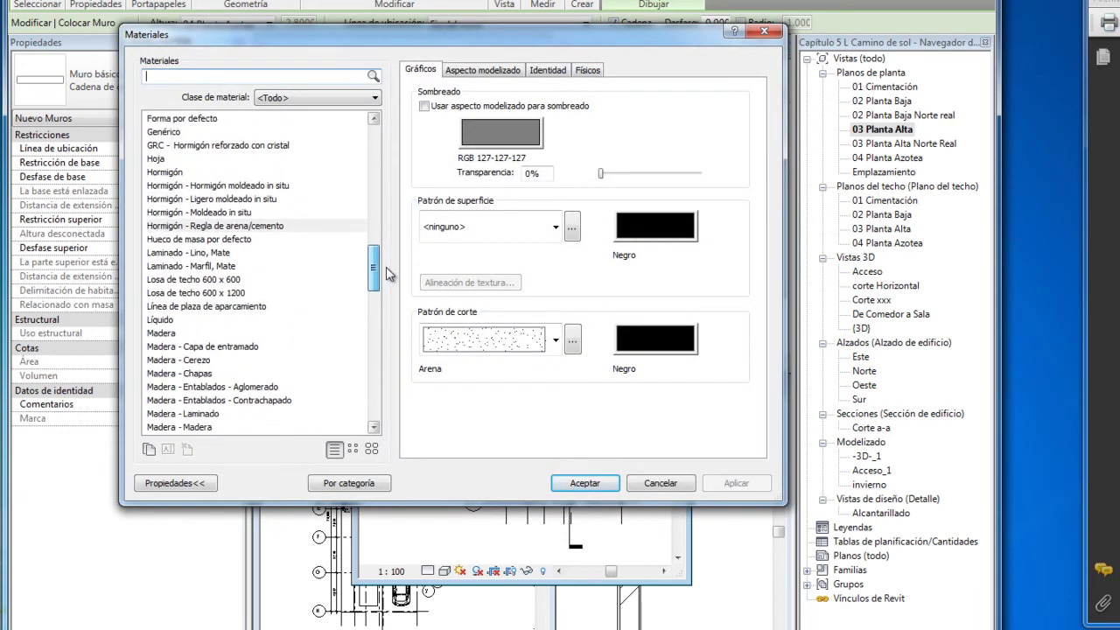
click(294, 229)
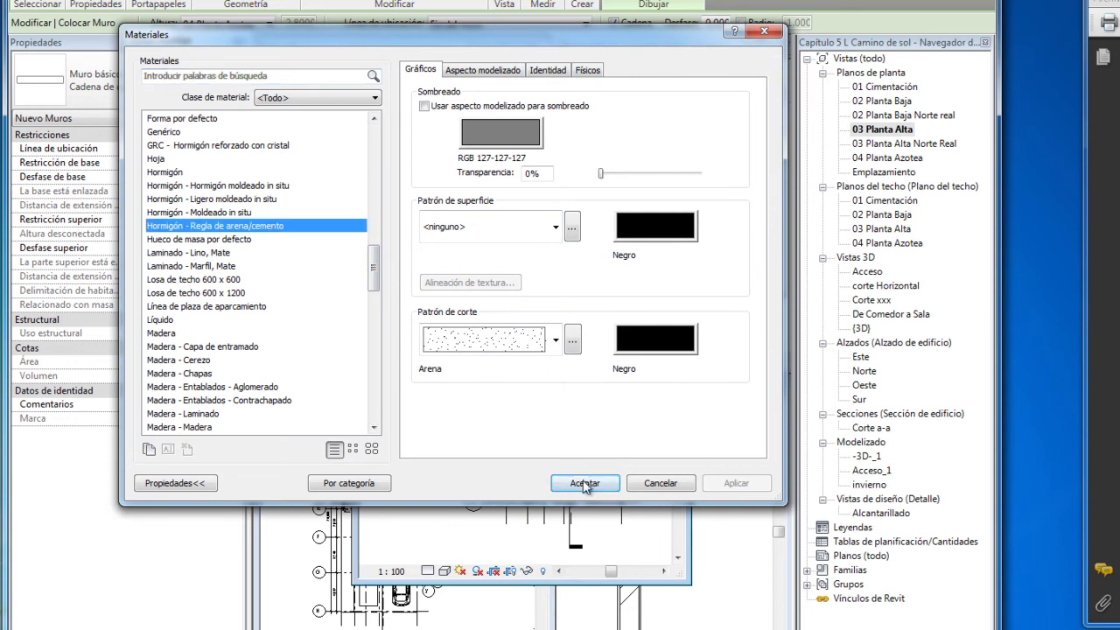
click(585, 483)
click(632, 193)
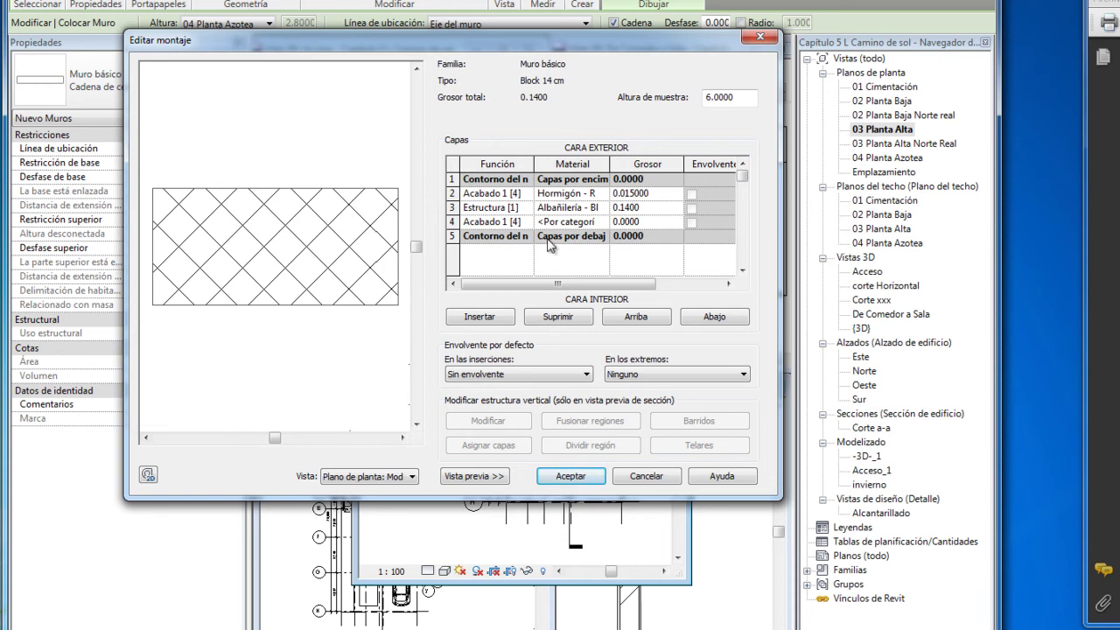
click(601, 228)
Give layer 4 the same sand/cement material at 0.0150 thickness.
click(601, 224)
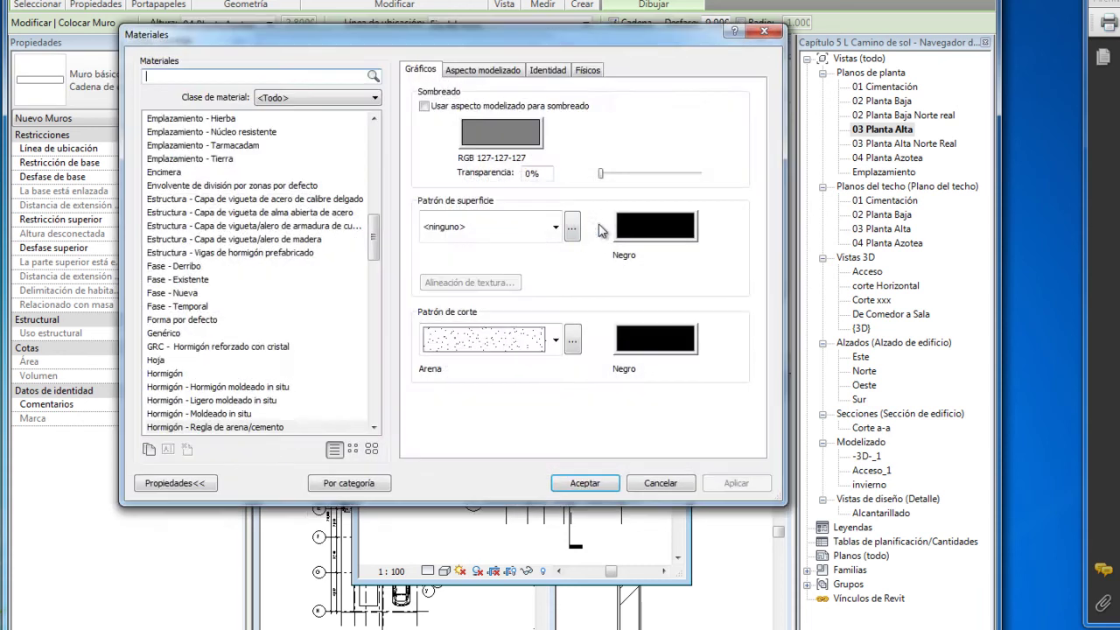
click(251, 427)
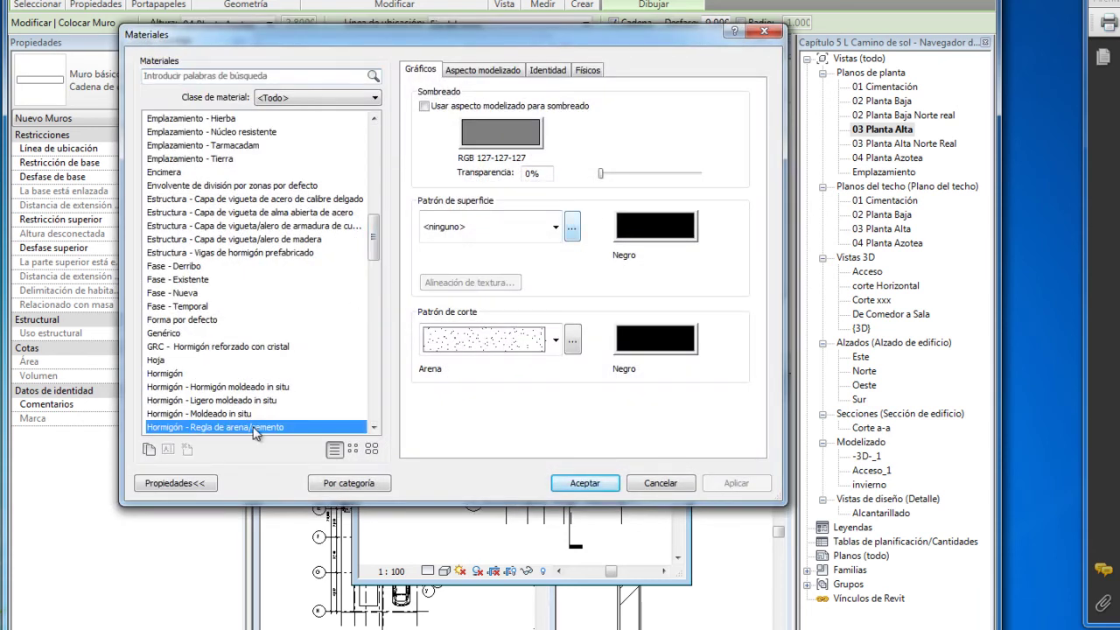
click(603, 482)
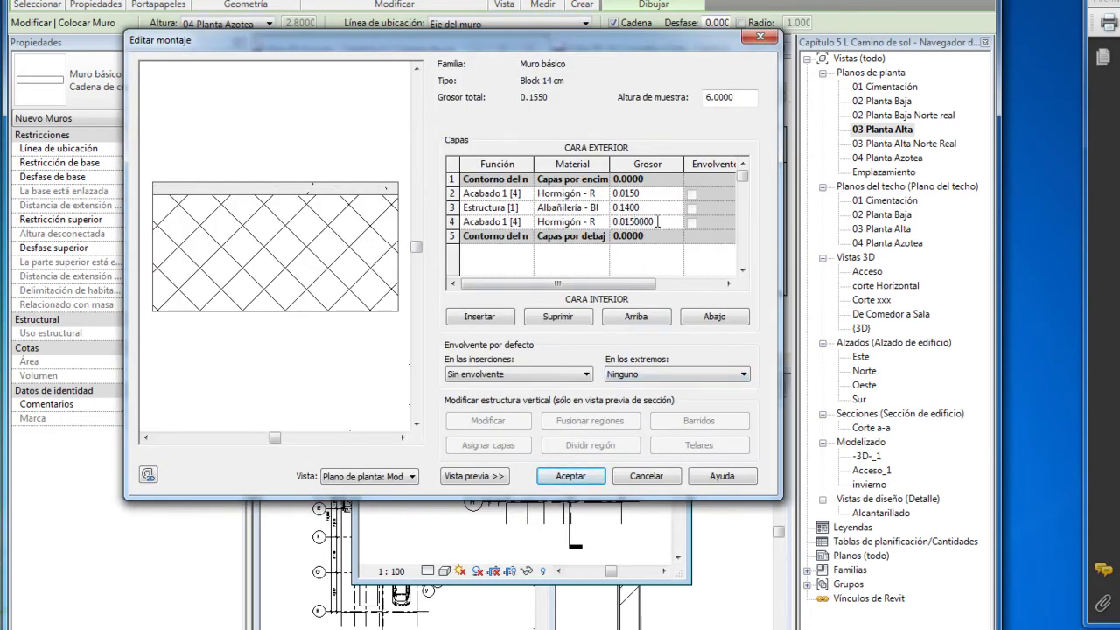
click(567, 475)
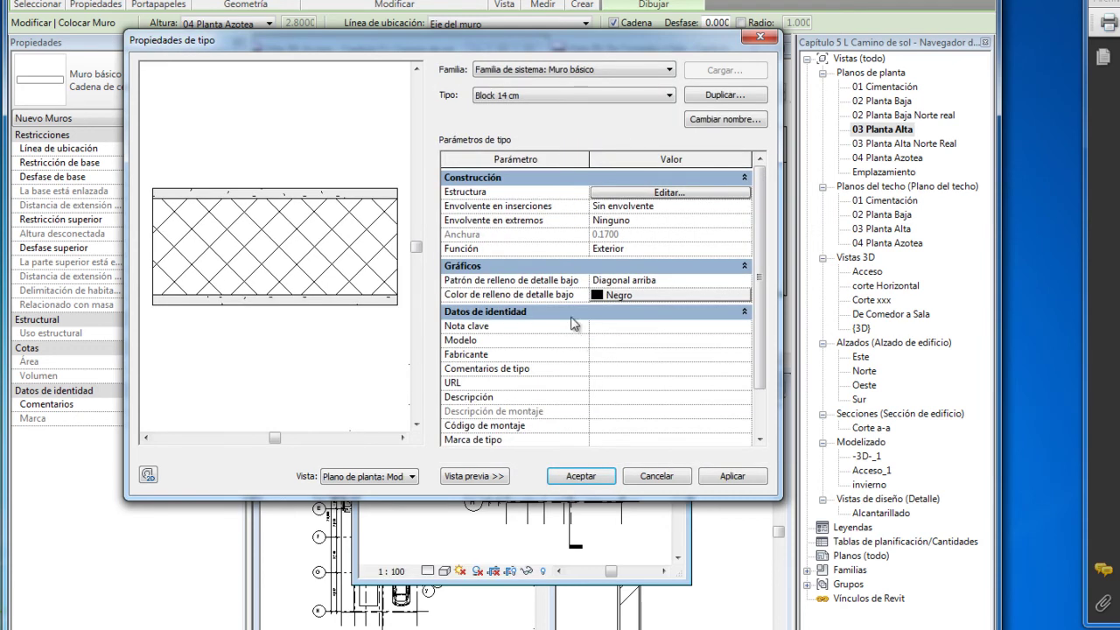
Switch to the Block 14 cm Enrase type and add two layers around the Albañilería core.
click(670, 96)
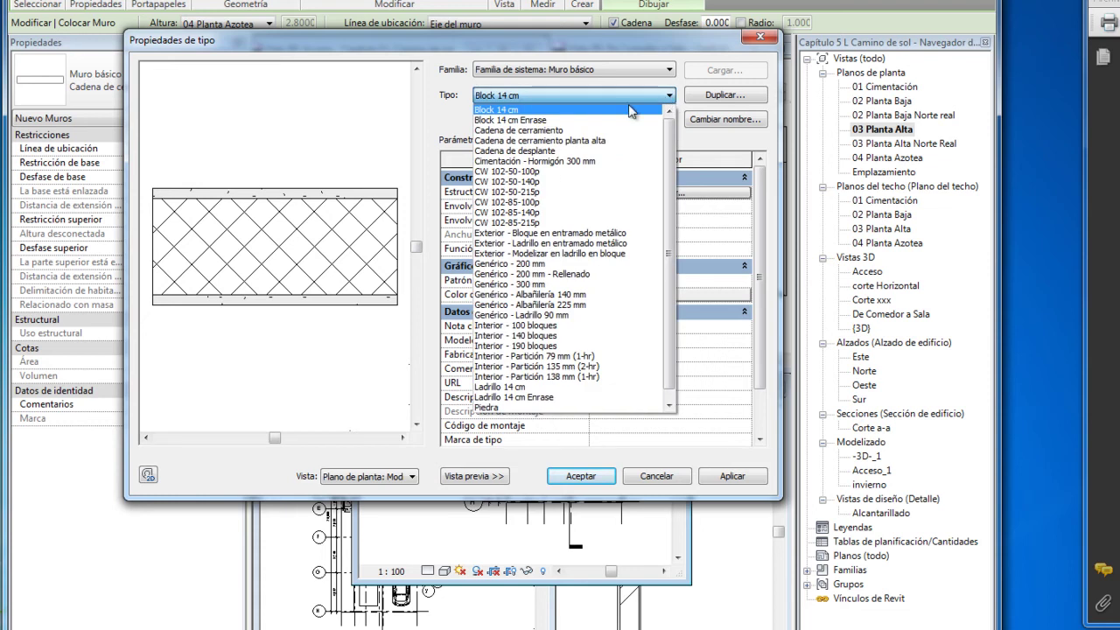
click(532, 122)
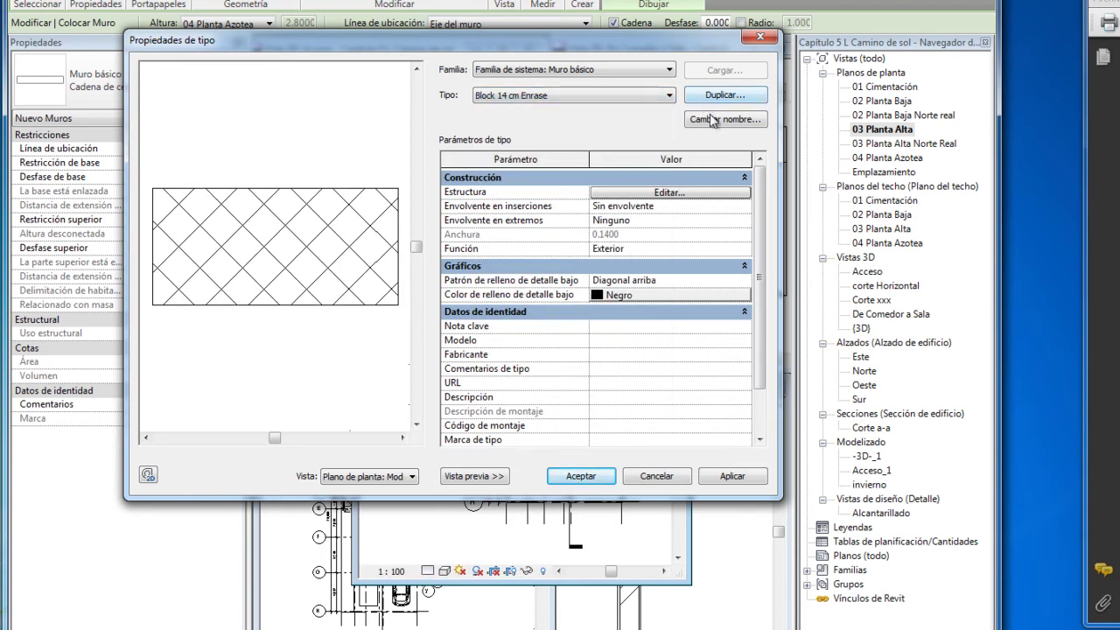
click(671, 192)
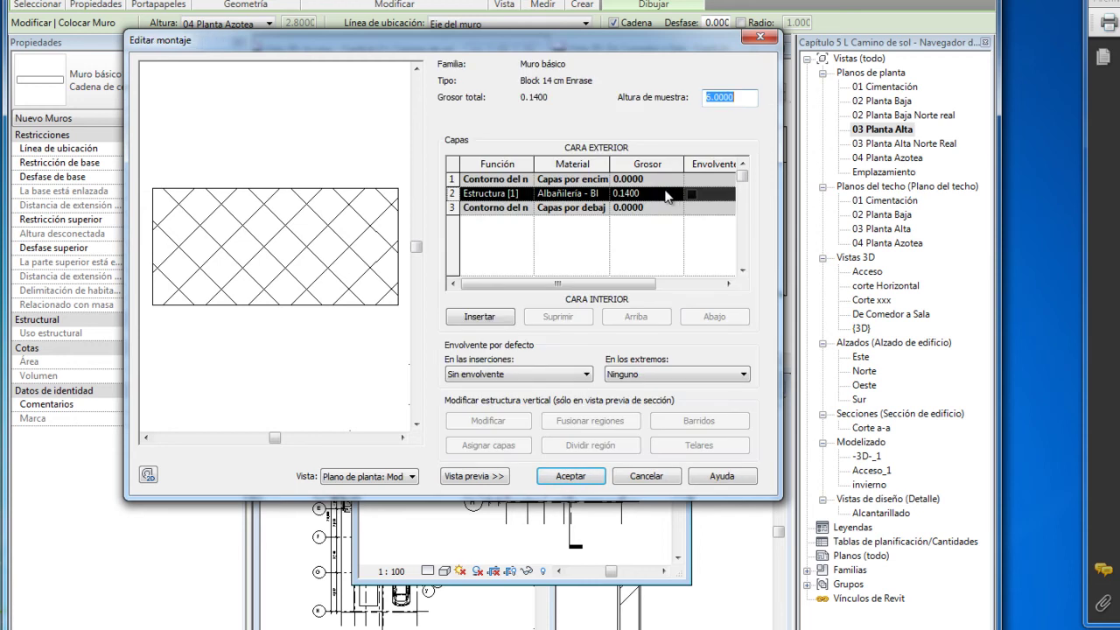
click(479, 317)
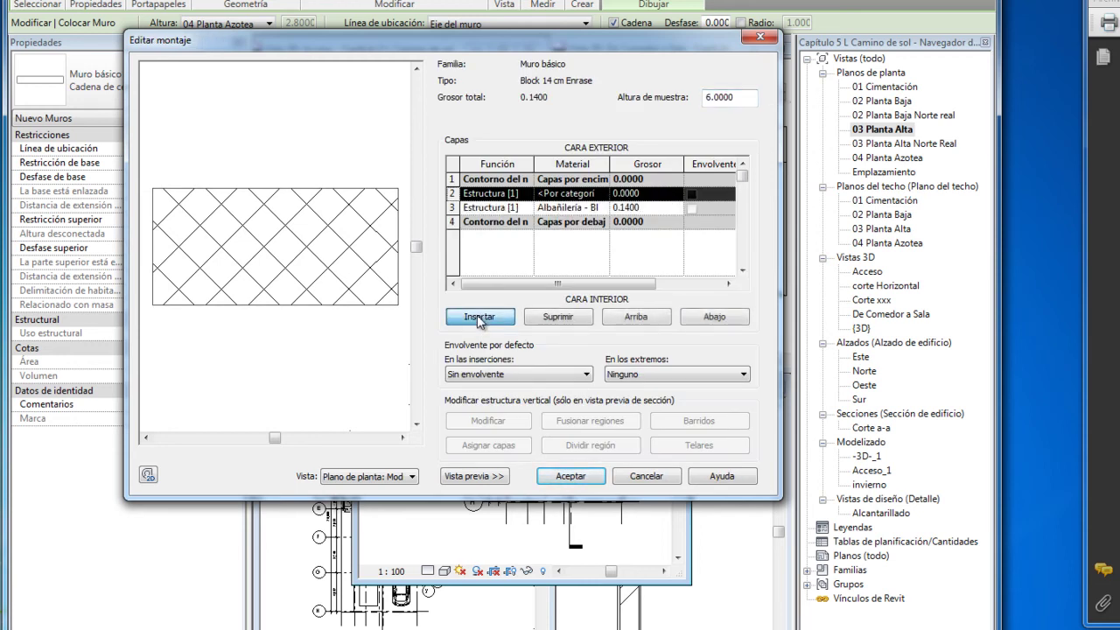
click(478, 317)
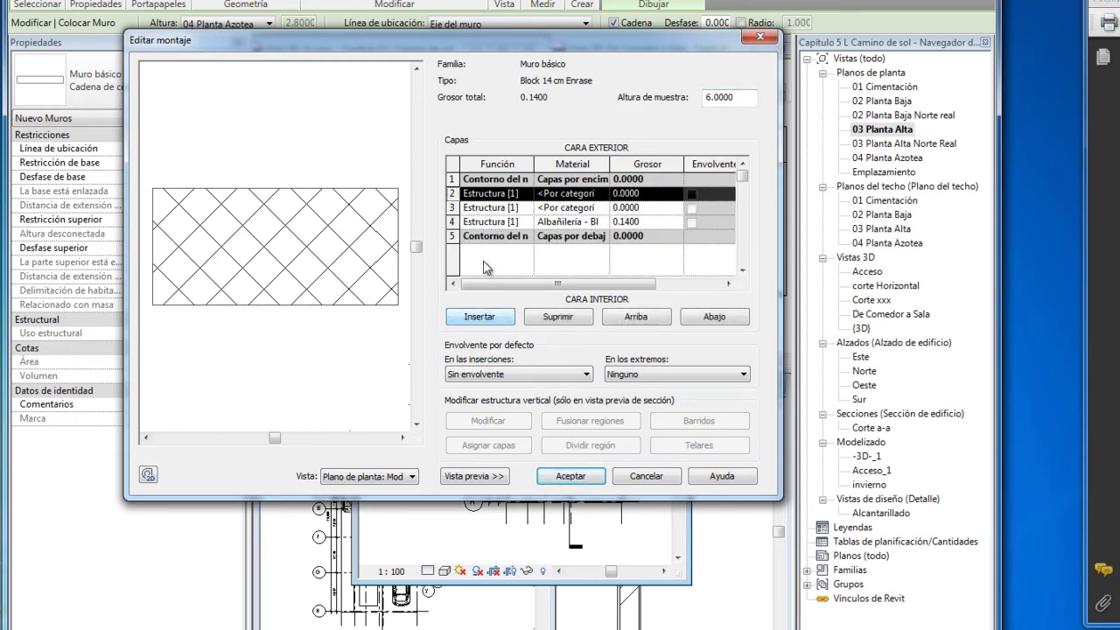
click(454, 222)
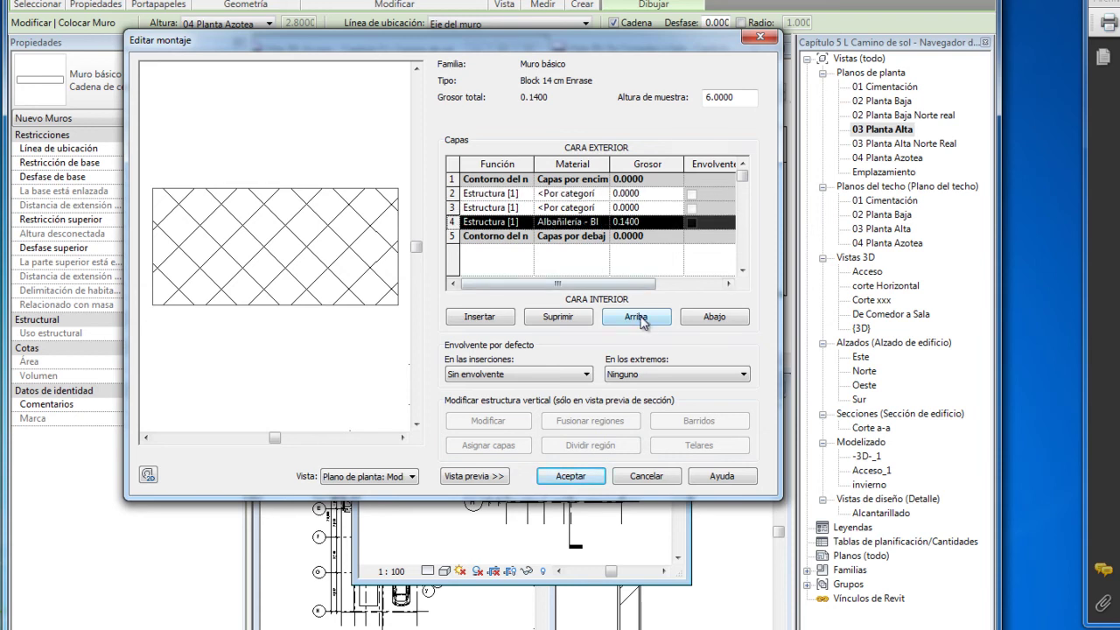
click(639, 318)
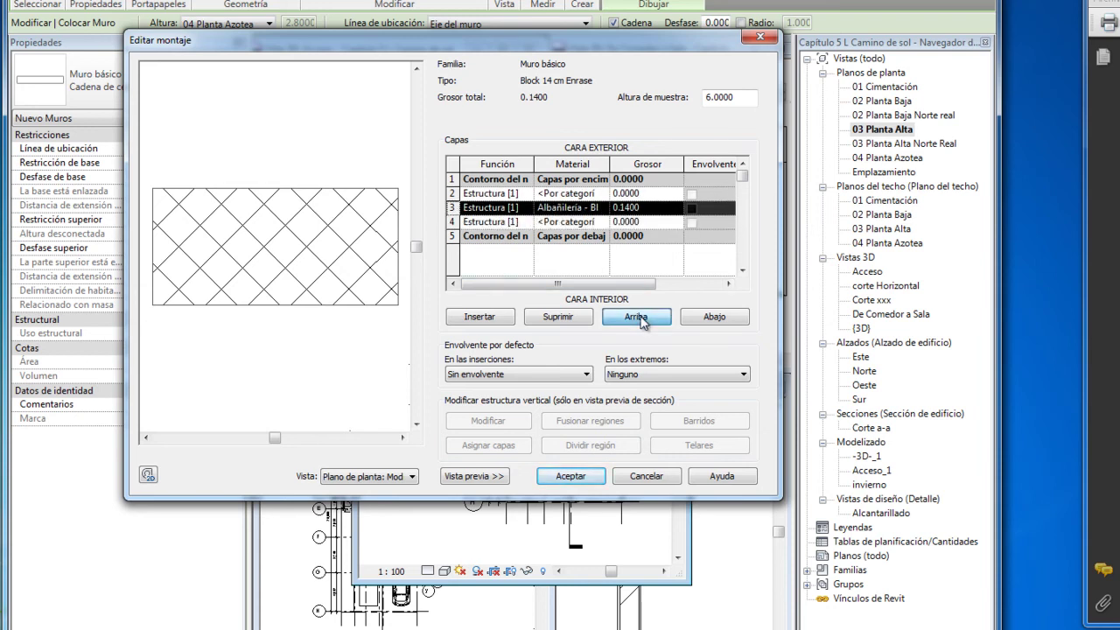
Set layers 2 and 4 to a finish function.
click(527, 196)
click(490, 243)
click(527, 224)
click(528, 224)
click(513, 273)
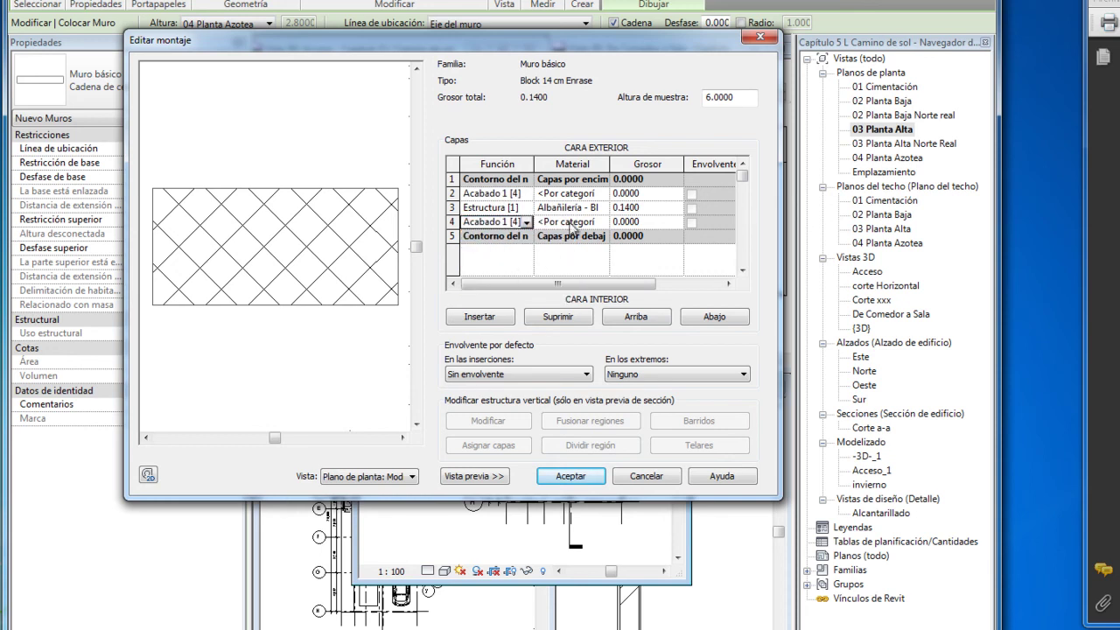
Assign Hormigón - Regla de arena/cemento to both finish layers.
click(601, 193)
click(602, 193)
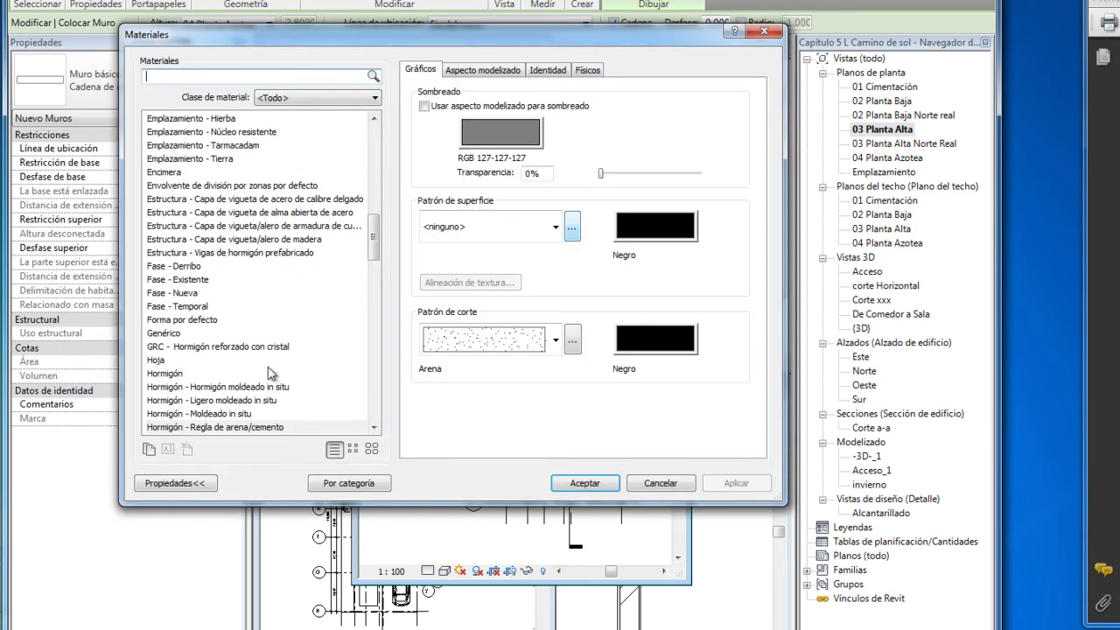
click(583, 483)
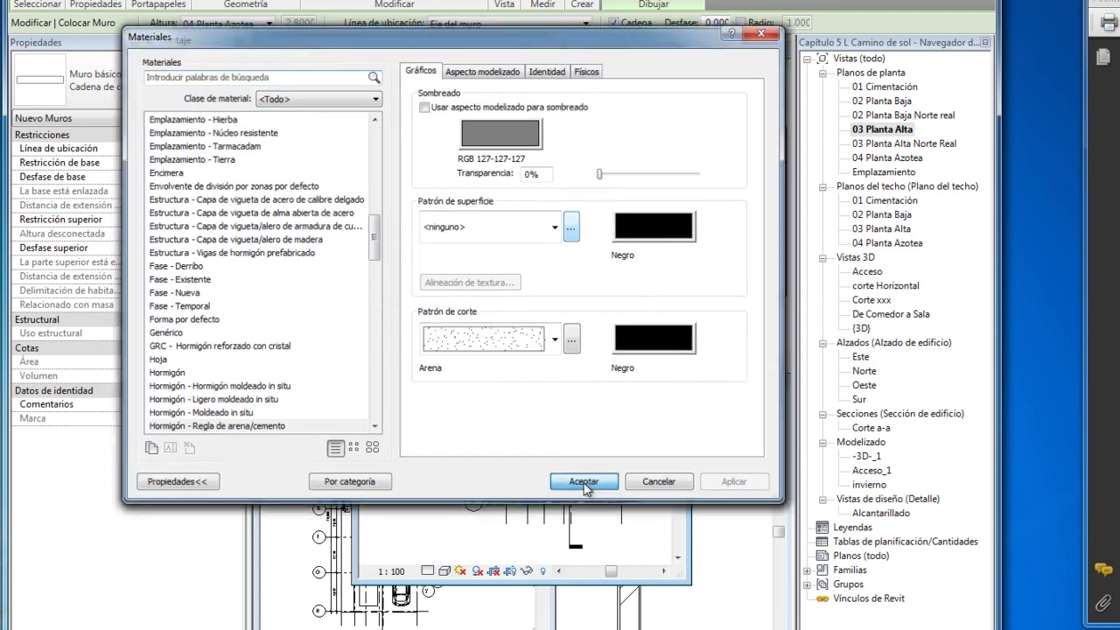
click(602, 223)
click(602, 222)
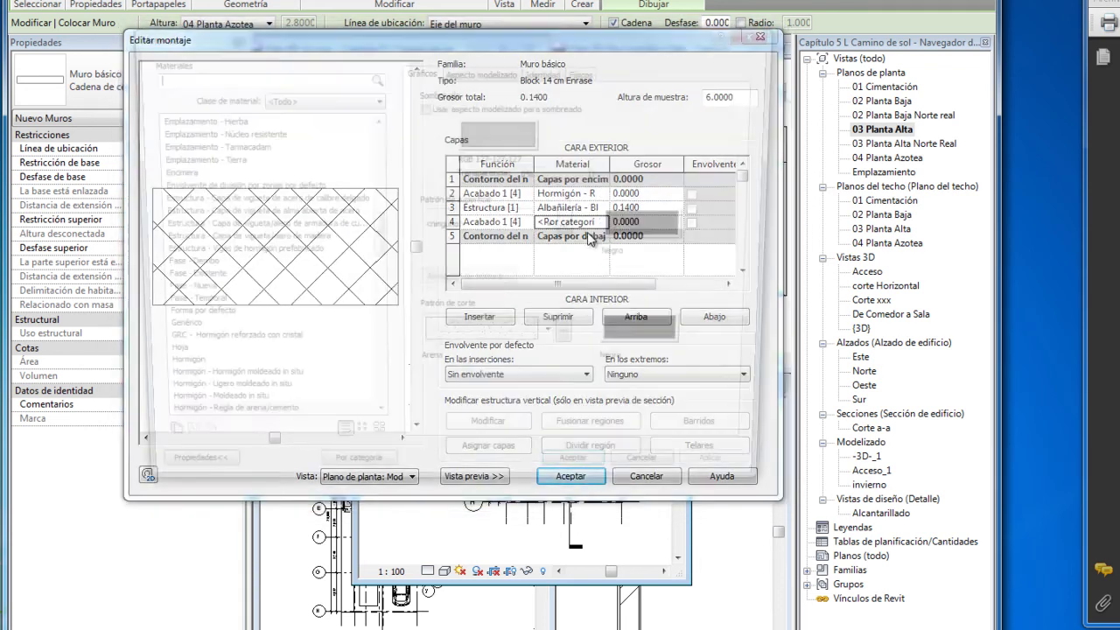
click(239, 430)
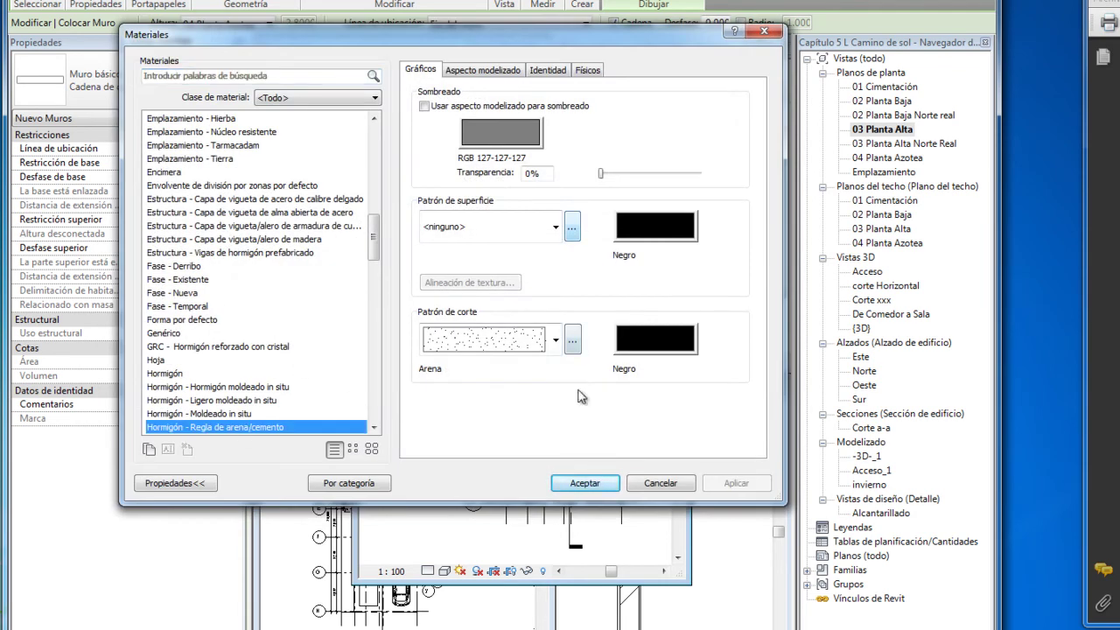
click(580, 487)
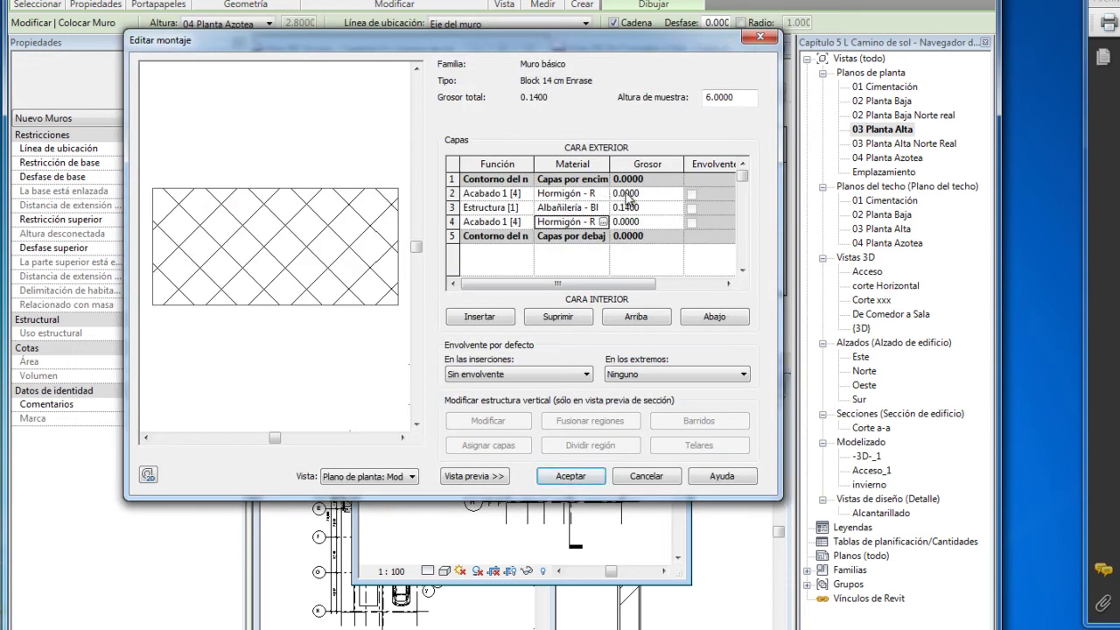
Give the finish layers 0.015 thickness for a 0.17 wall and apply the type.
click(625, 194)
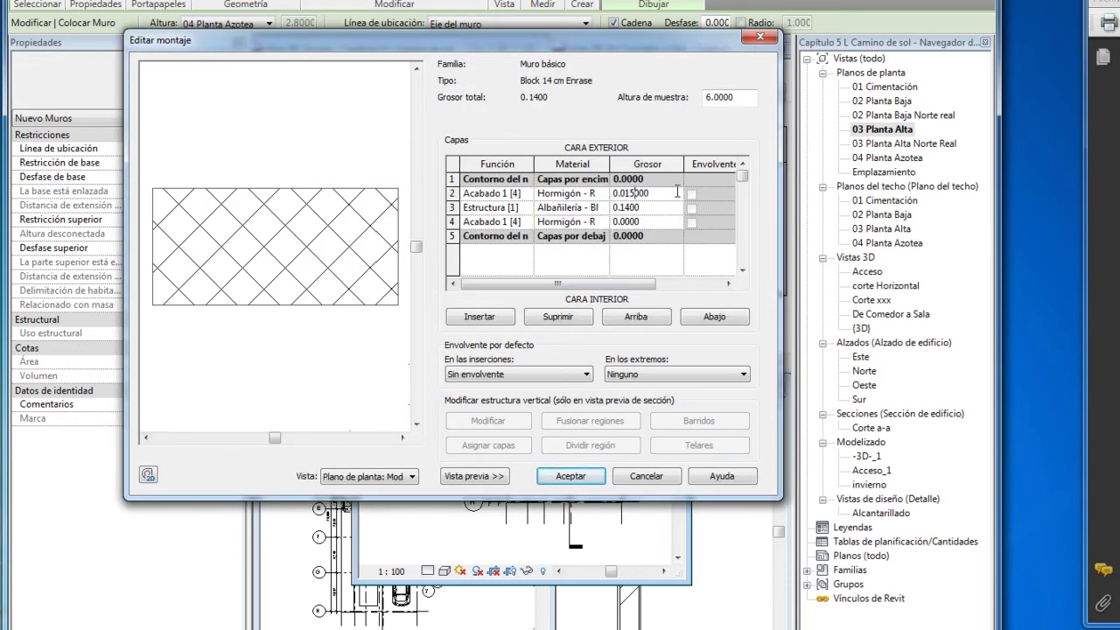
click(626, 223)
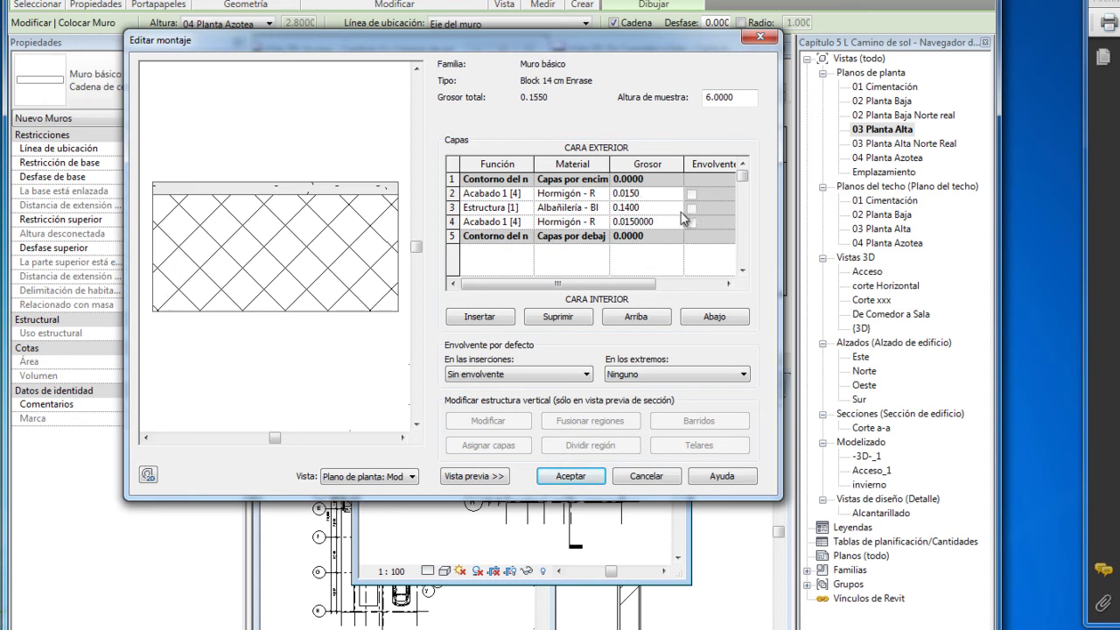
click(583, 476)
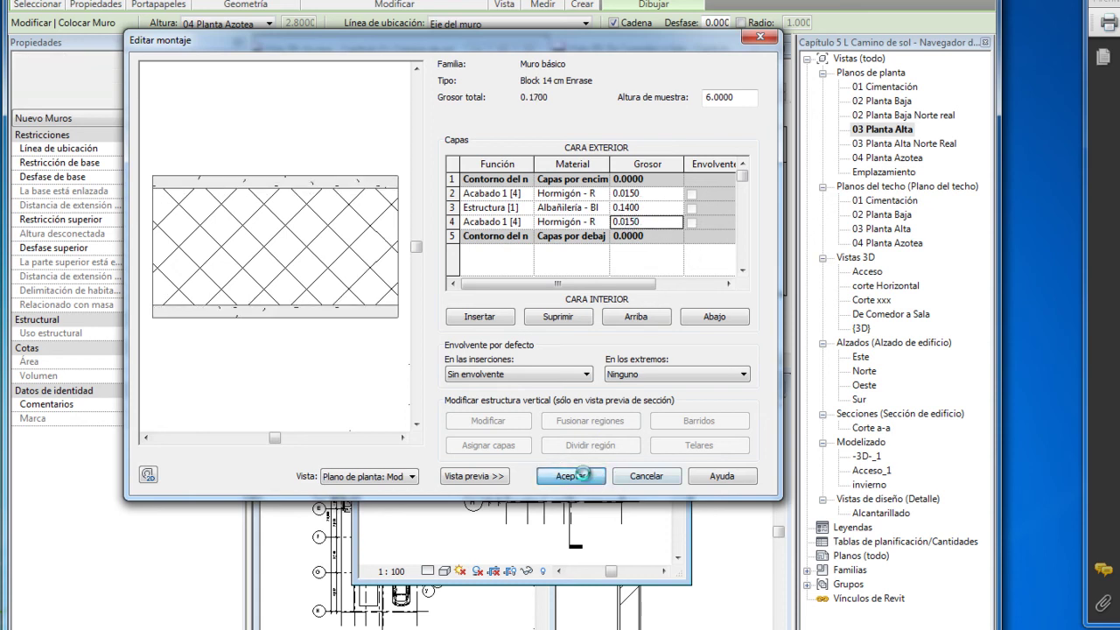
click(732, 477)
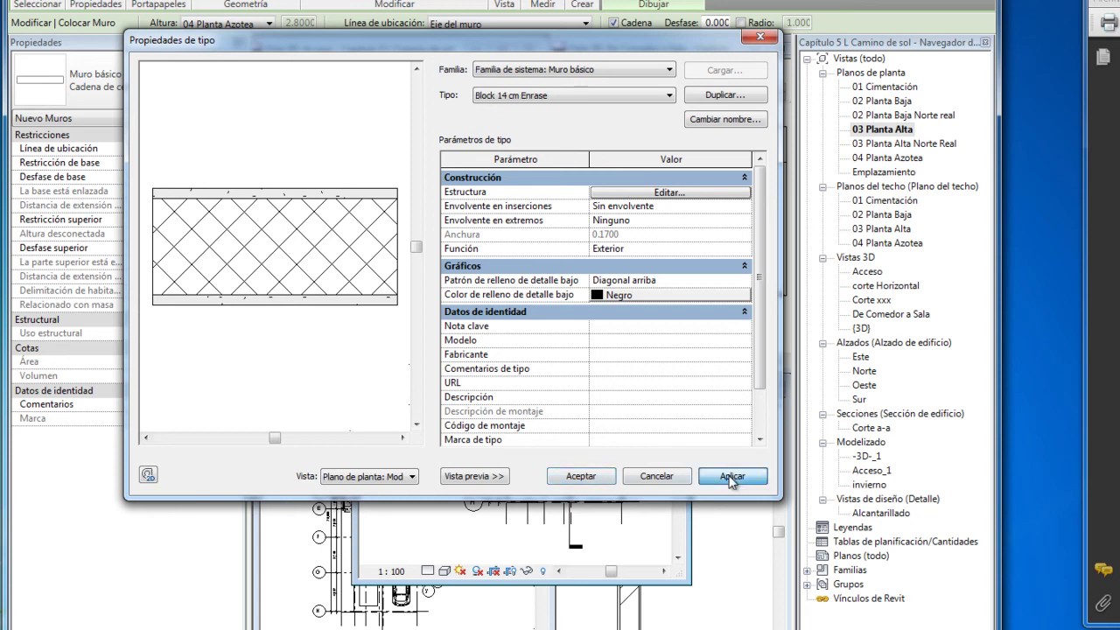
Close the wall Type Properties and cancel wall placement.
click(582, 476)
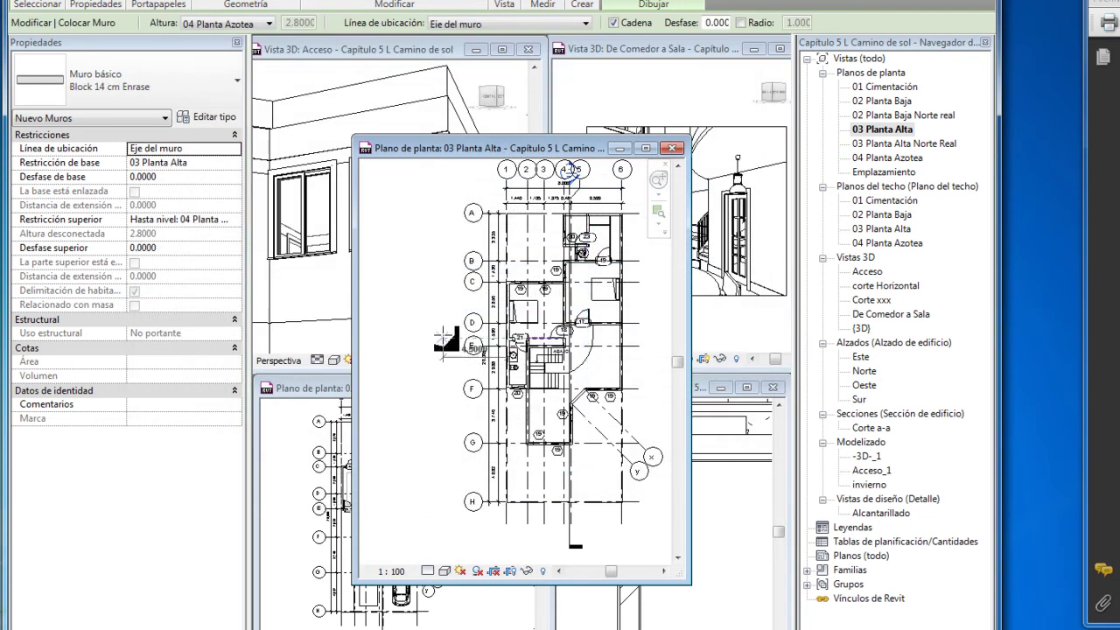
scroll(508, 337, up, 5)
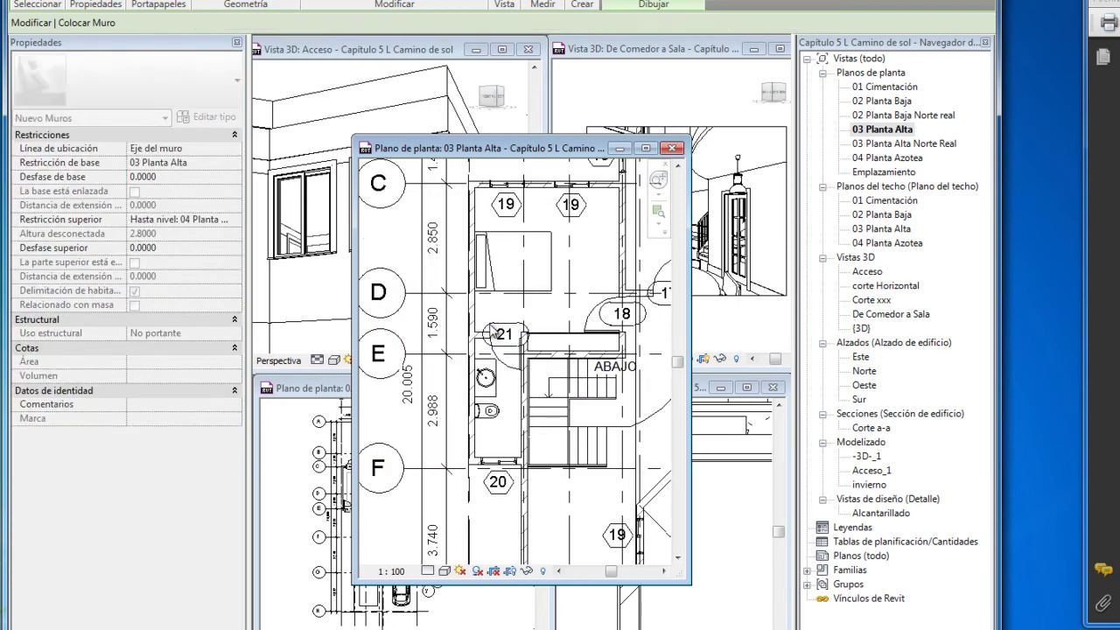
scroll(491, 329, up, 2)
scroll(486, 320, up, 3)
scroll(482, 315, up, 2)
scroll(480, 312, up, 2)
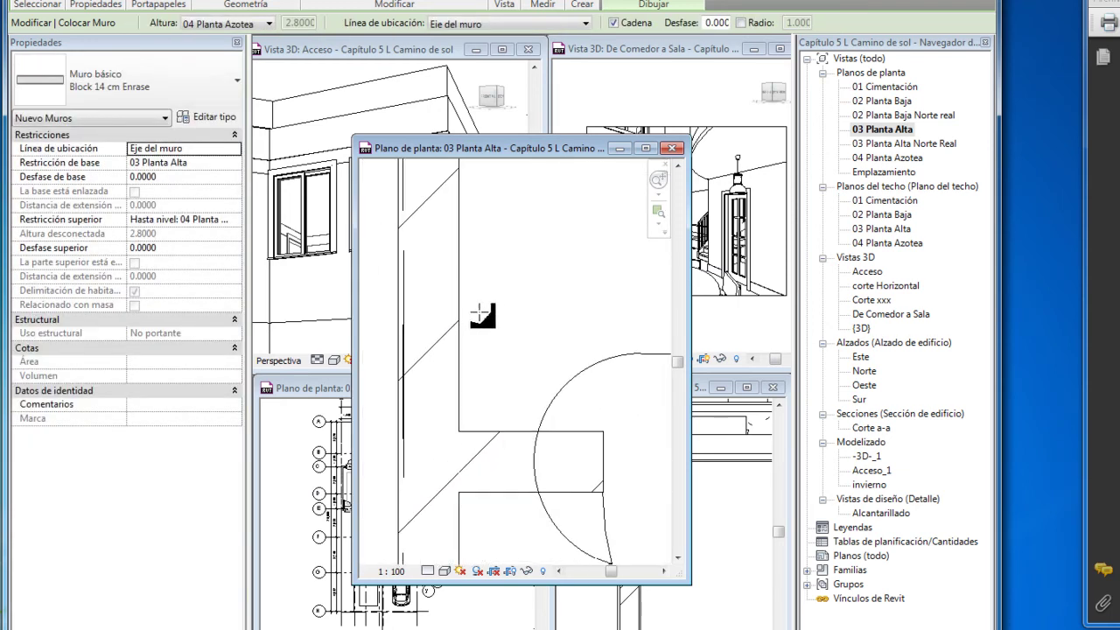
key(Escape)
key(Escape)
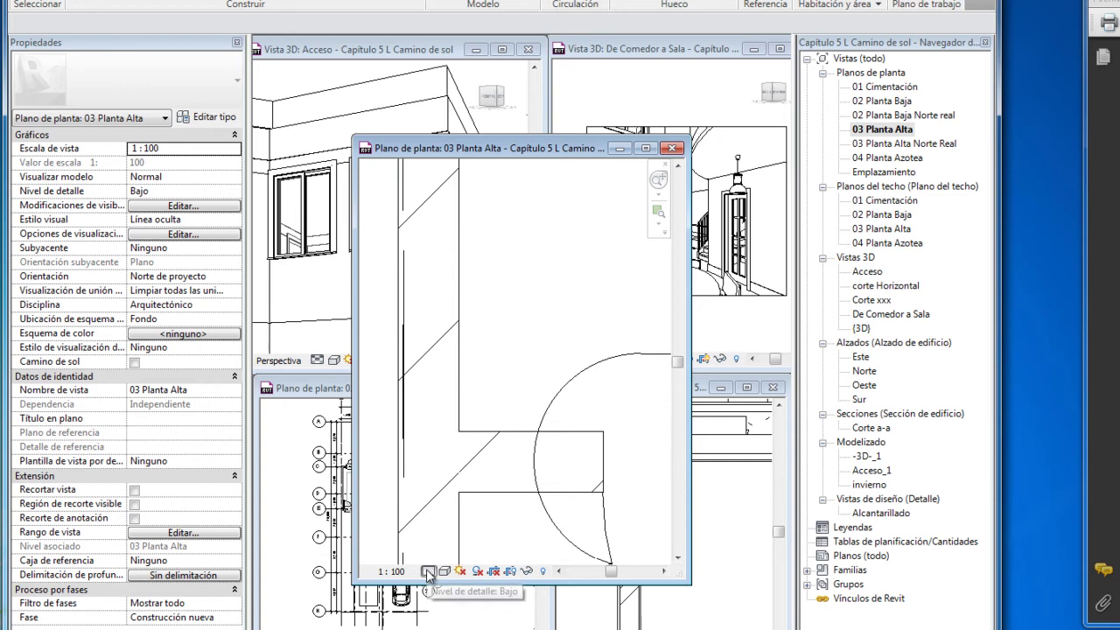
Set the 03 Planta Alta plan to Alto detail level with hatched walls.
click(428, 574)
click(443, 553)
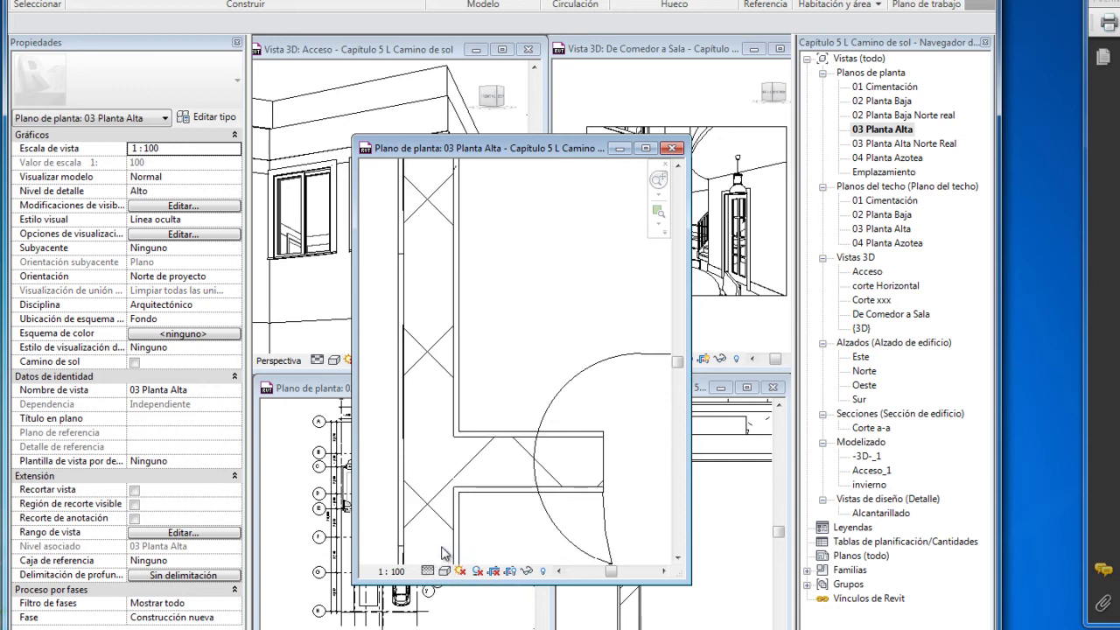
scroll(429, 254, up, 1)
scroll(421, 274, up, 1)
scroll(424, 271, down, 1)
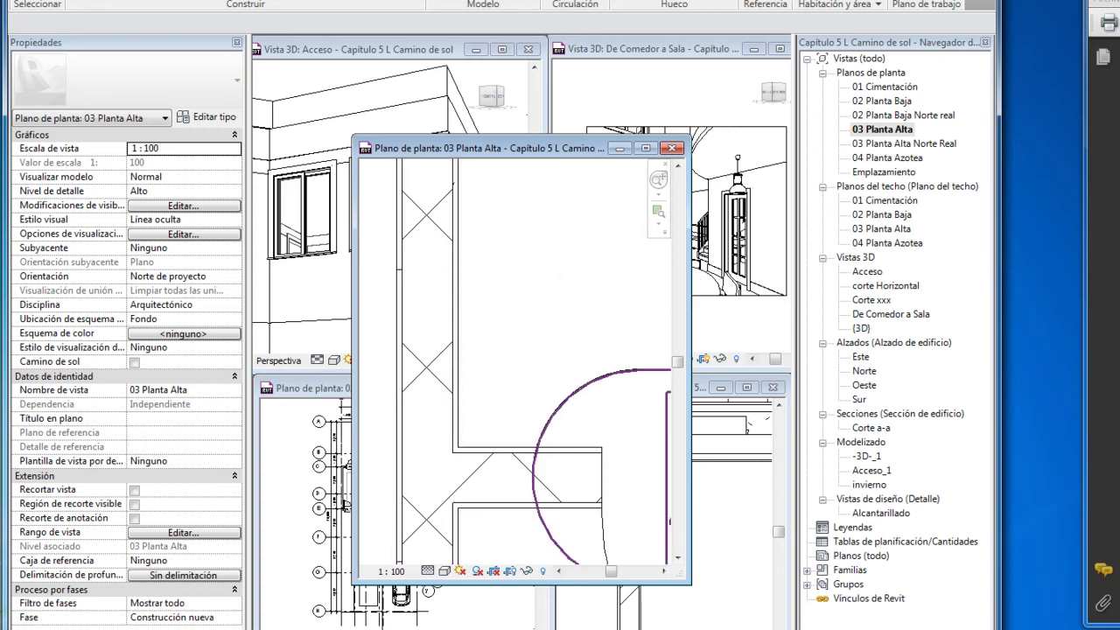
Minimize 03 Planta Alta and align one wall face to another in 02 Planta Baja.
click(619, 149)
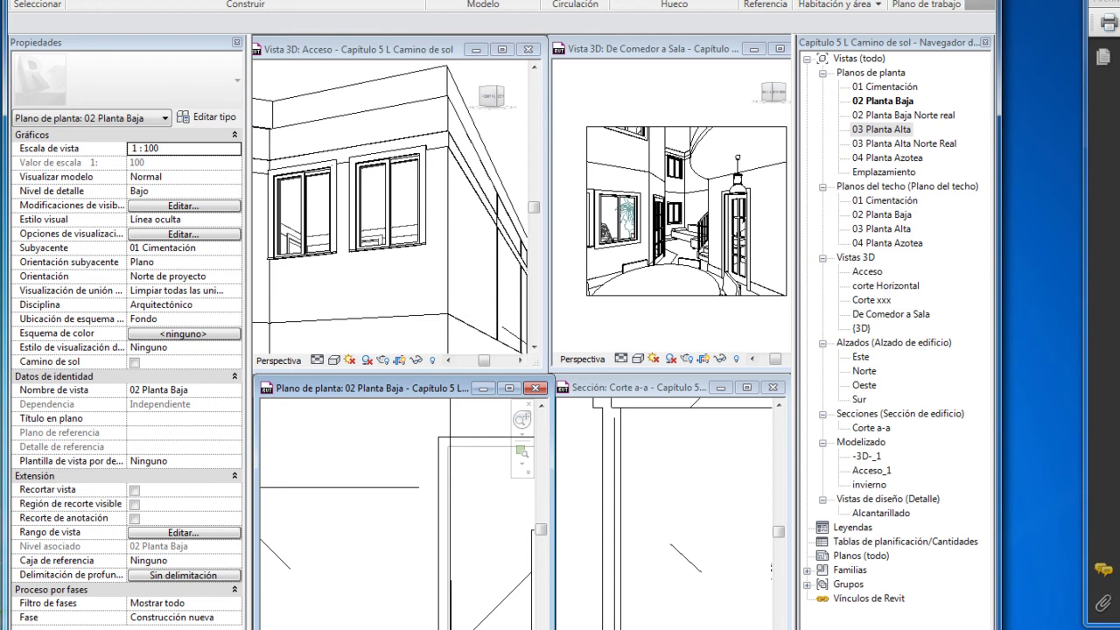
click(451, 433)
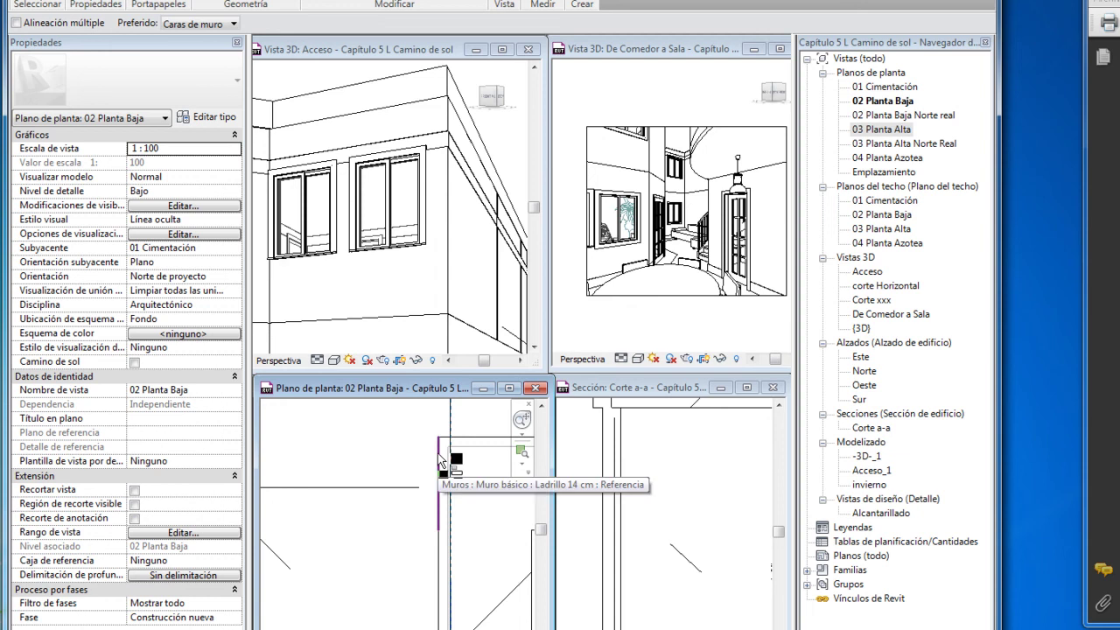
click(441, 456)
Pick a wall face as alignment reference, then cancel that alignment.
scroll(426, 545, up, 3)
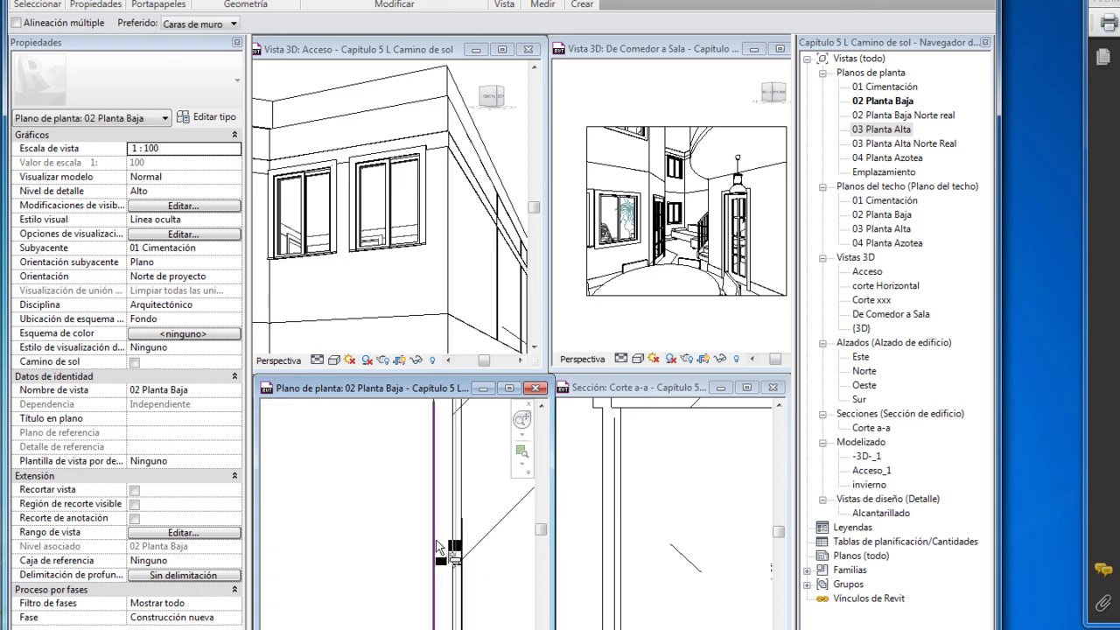
click(434, 546)
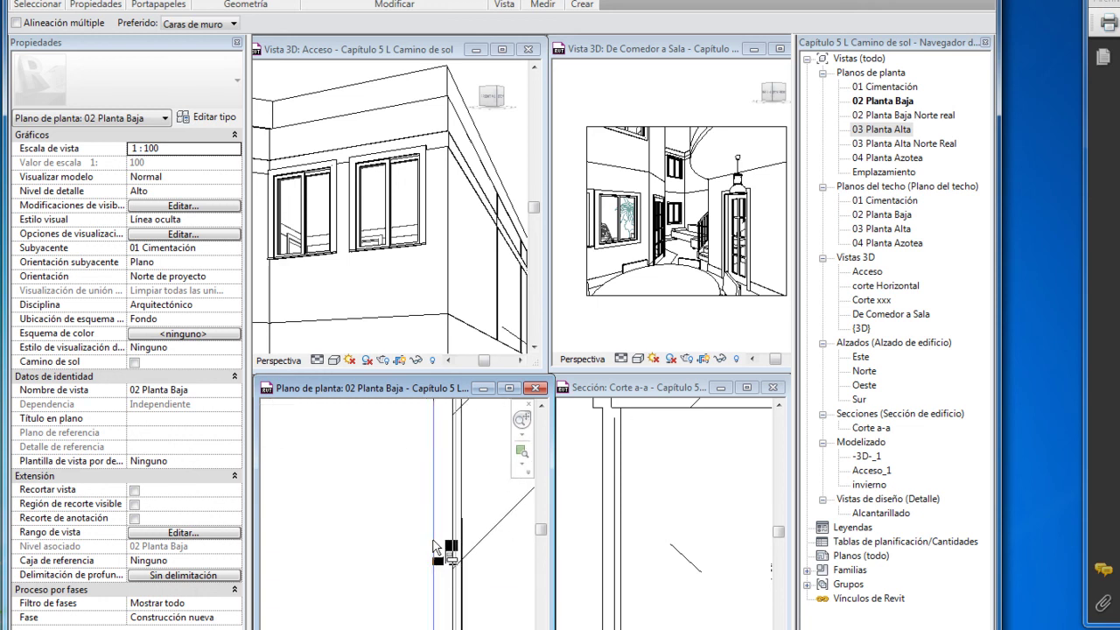
scroll(422, 553, down, 2)
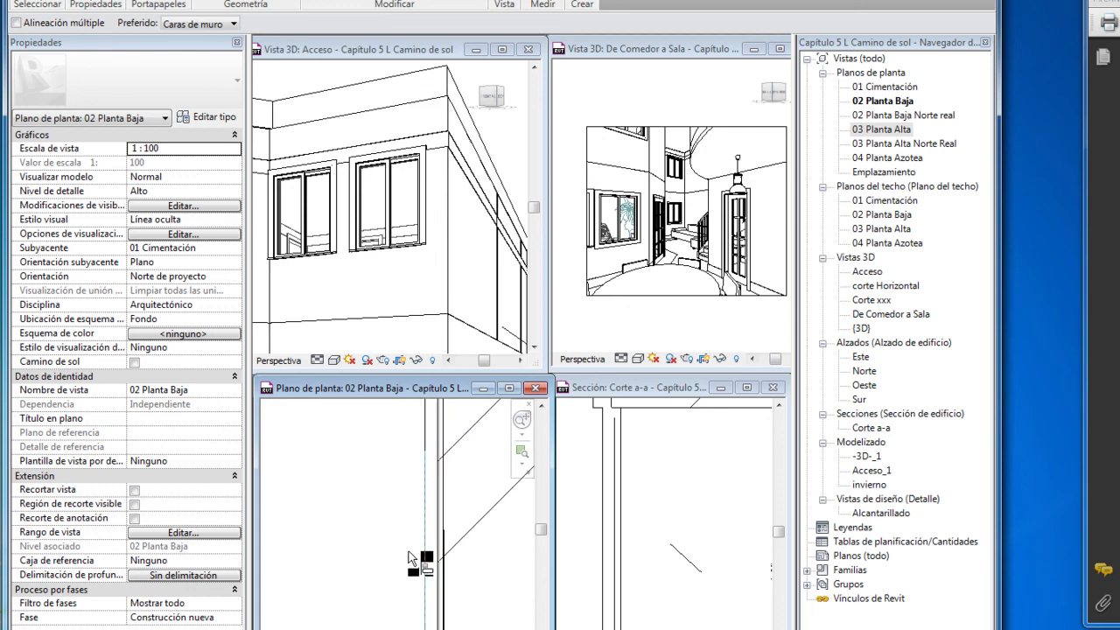
scroll(422, 553, down, 2)
scroll(429, 548, up, 2)
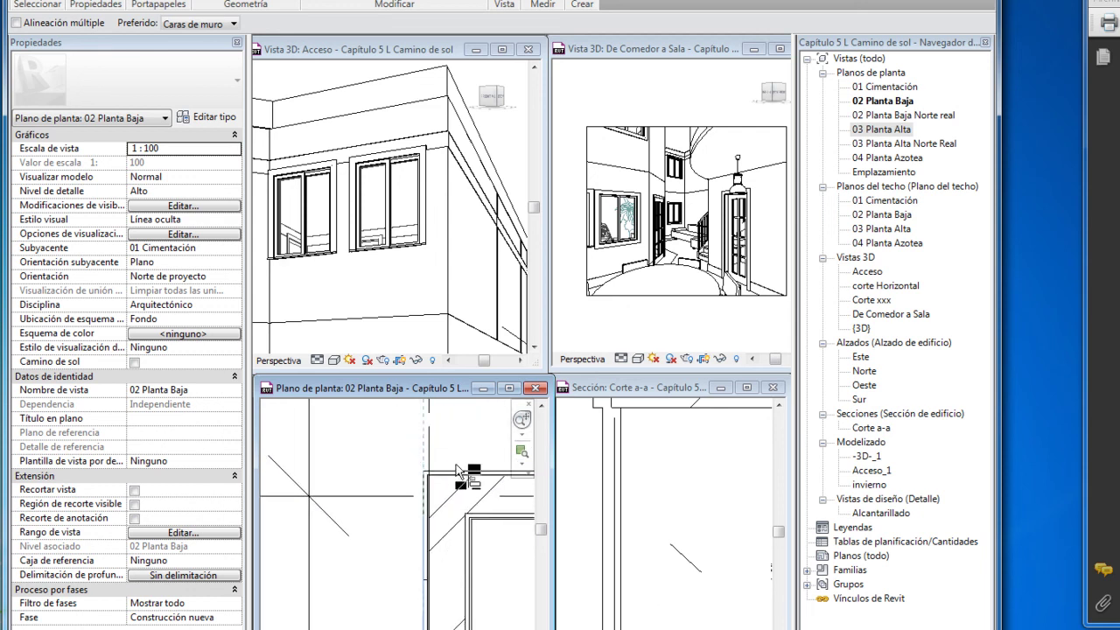
key(Escape)
key(Escape)
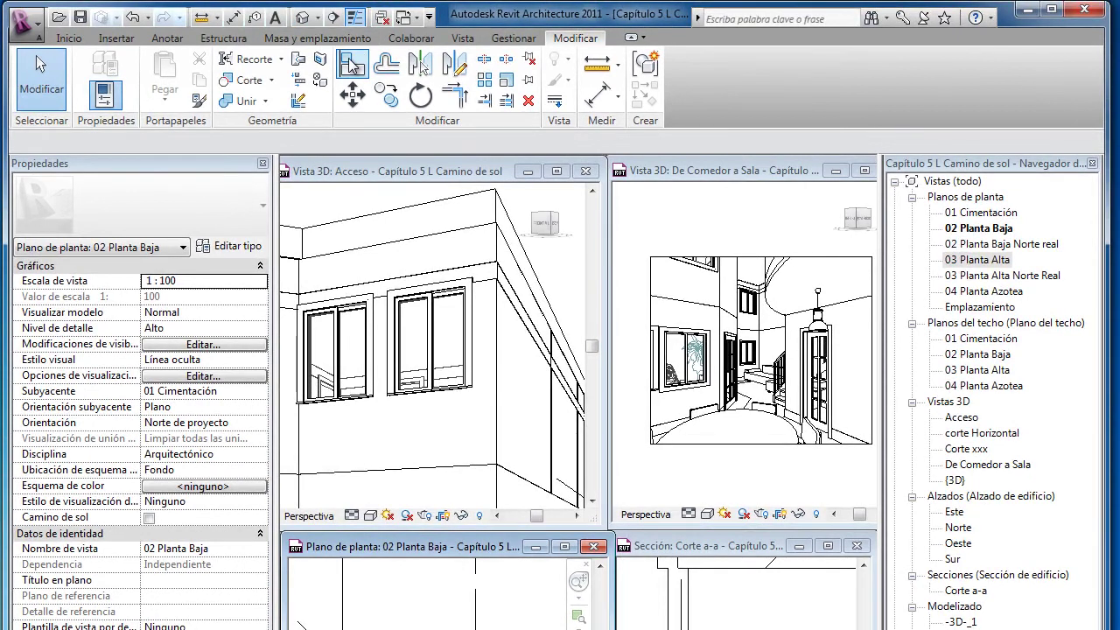
Align a ground-floor wall onto its reference line and exit Align.
click(352, 65)
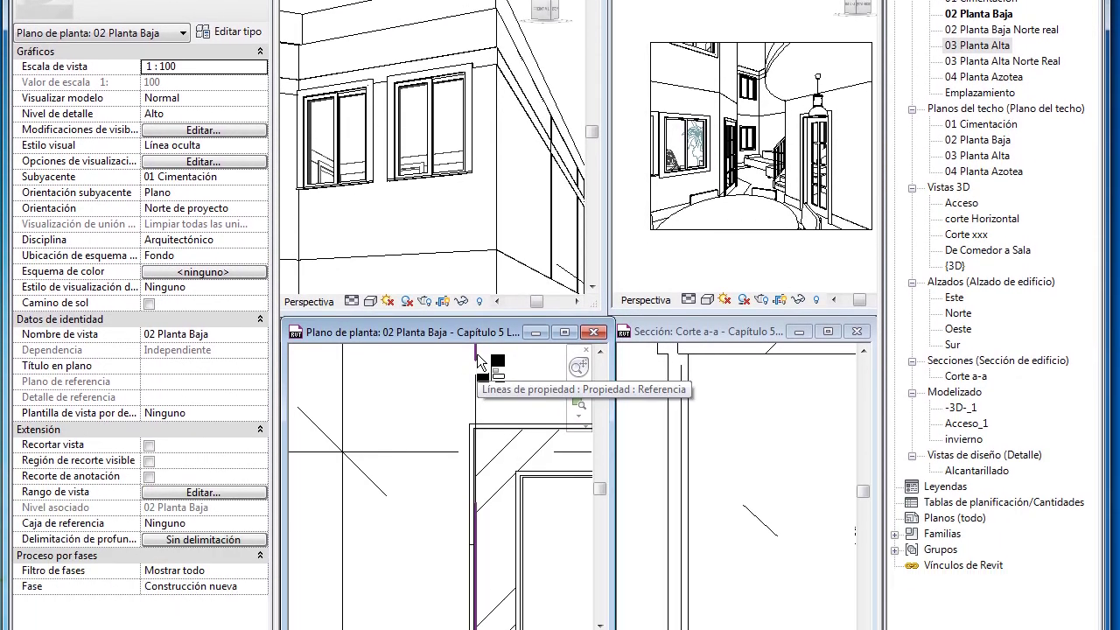
scroll(468, 387, up, 2)
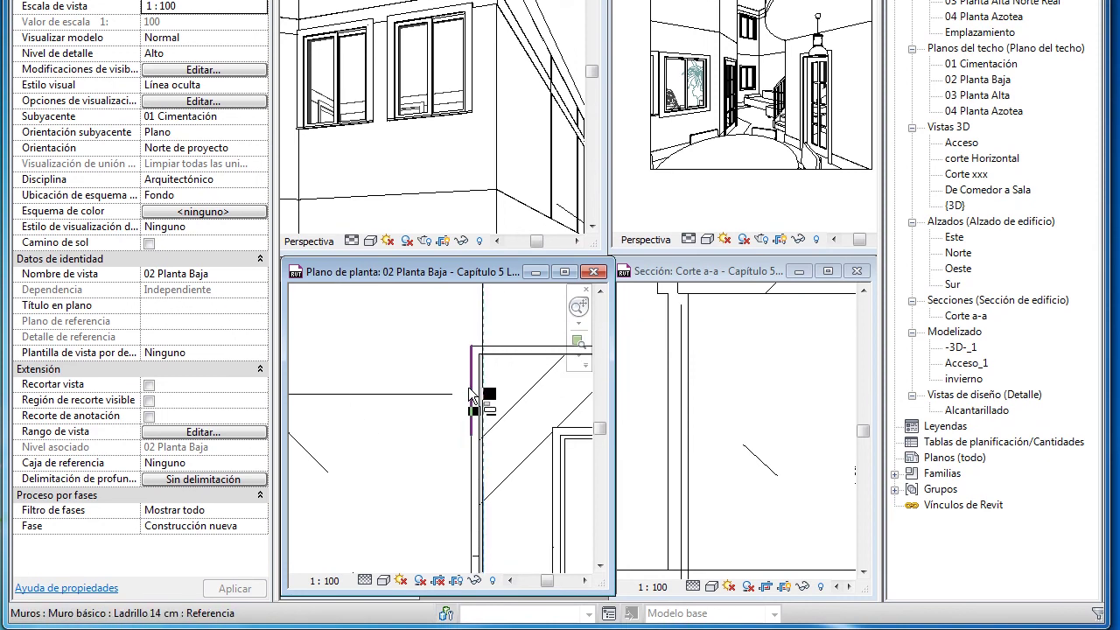
click(471, 450)
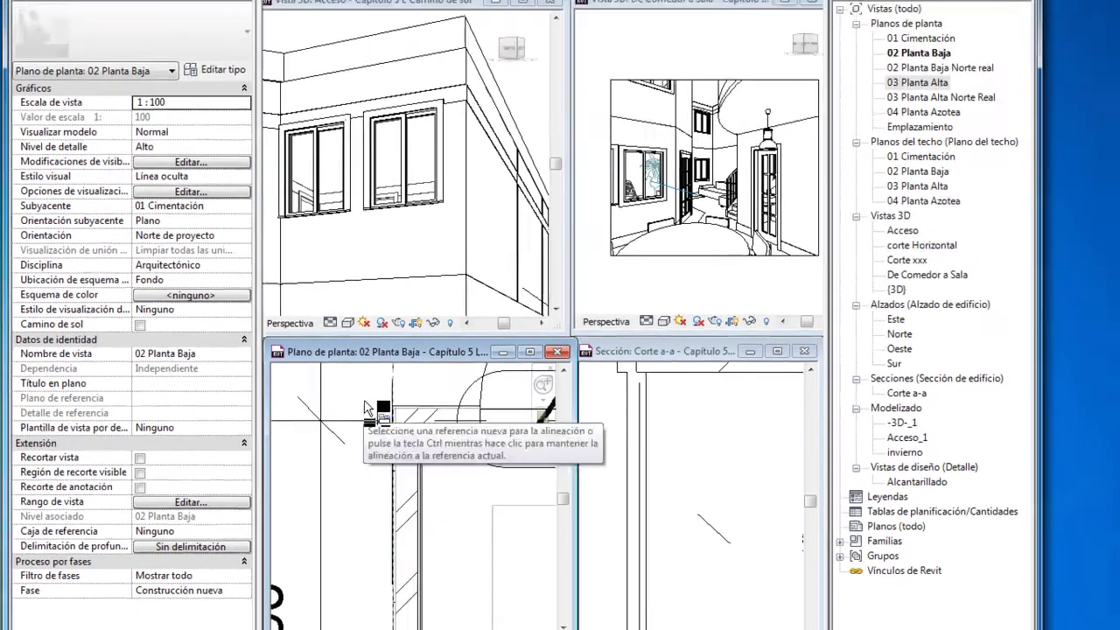
scroll(472, 455, down, 5)
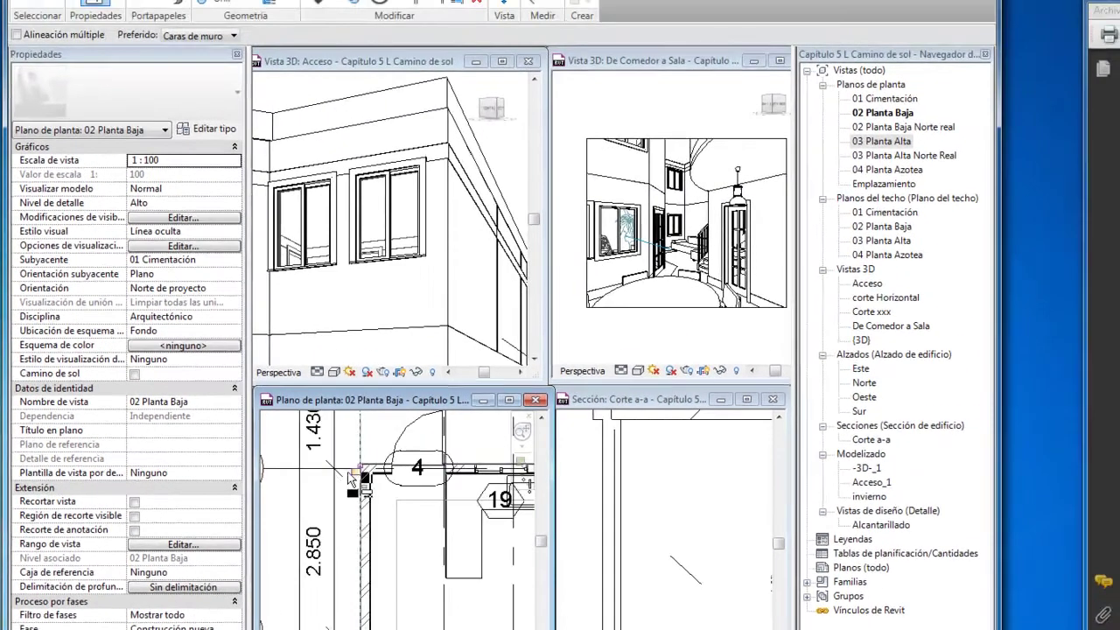
scroll(418, 501, up, 2)
scroll(417, 500, up, 2)
scroll(417, 500, up, 2)
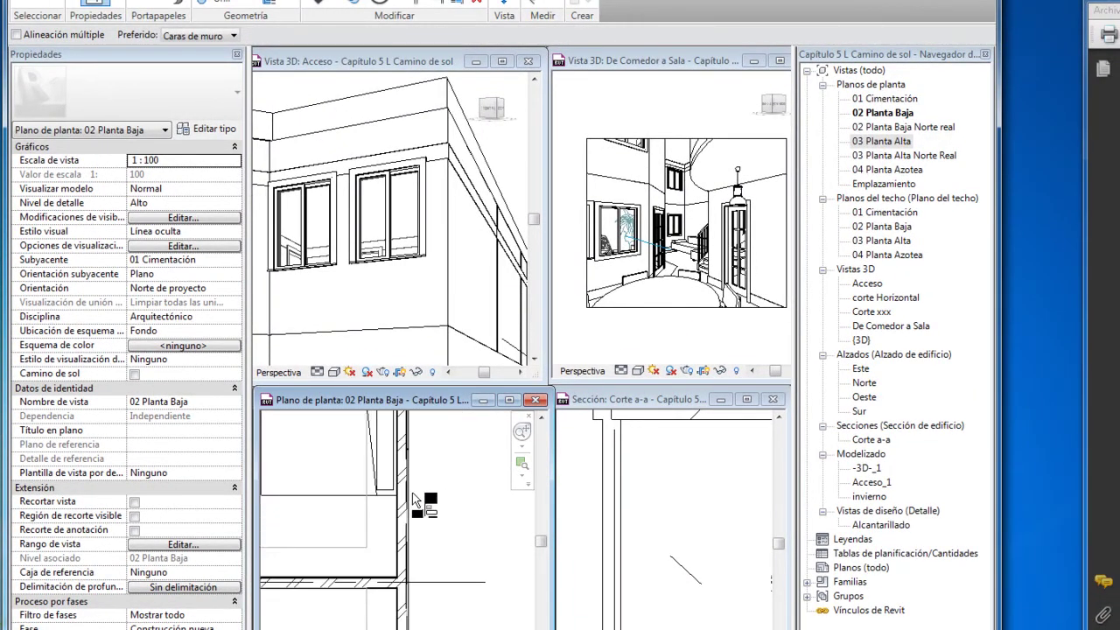
scroll(411, 503, up, 1)
scroll(402, 505, up, 1)
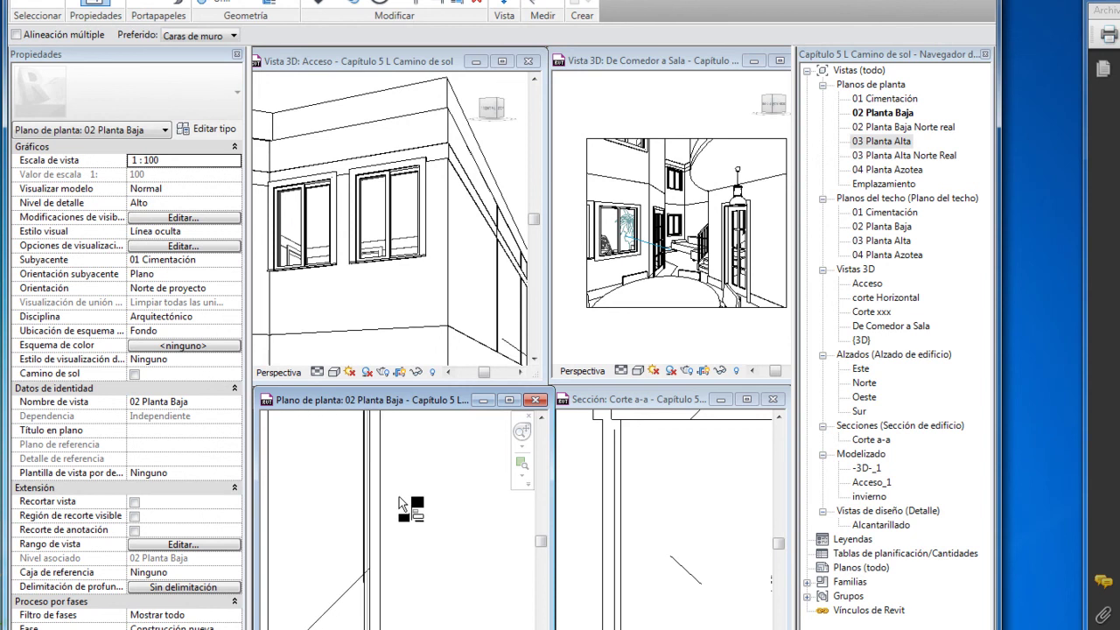
key(Escape)
Check the grid line near the 3.539 dimension, then restart Align with AL.
scroll(402, 507, up, 2)
scroll(417, 536, up, 2)
scroll(411, 525, down, 2)
scroll(407, 512, down, 2)
scroll(398, 490, up, 3)
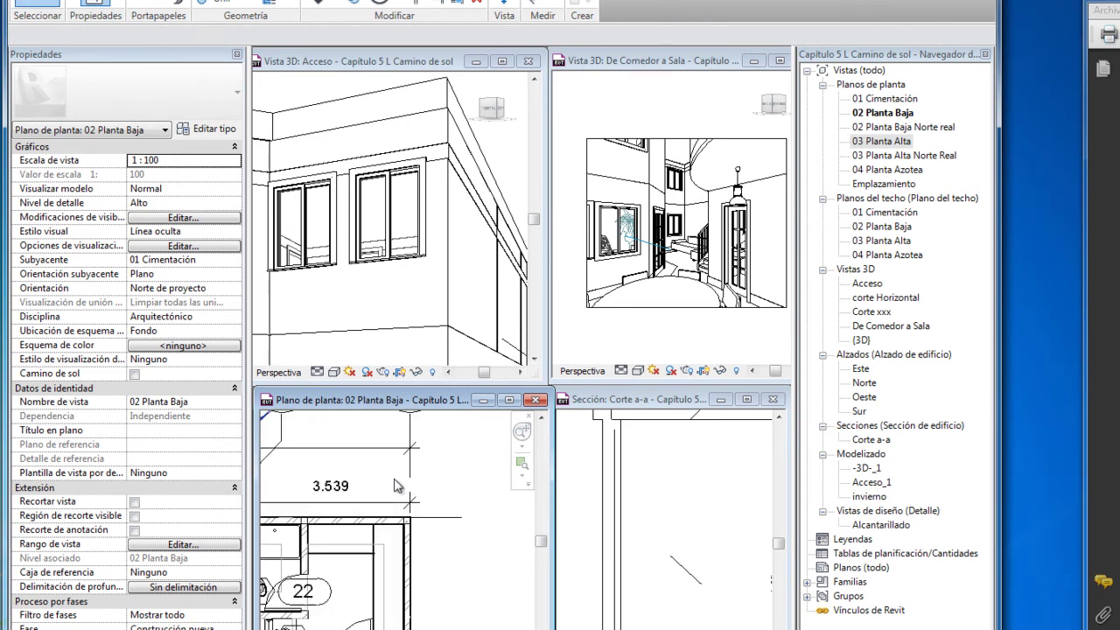
click(414, 473)
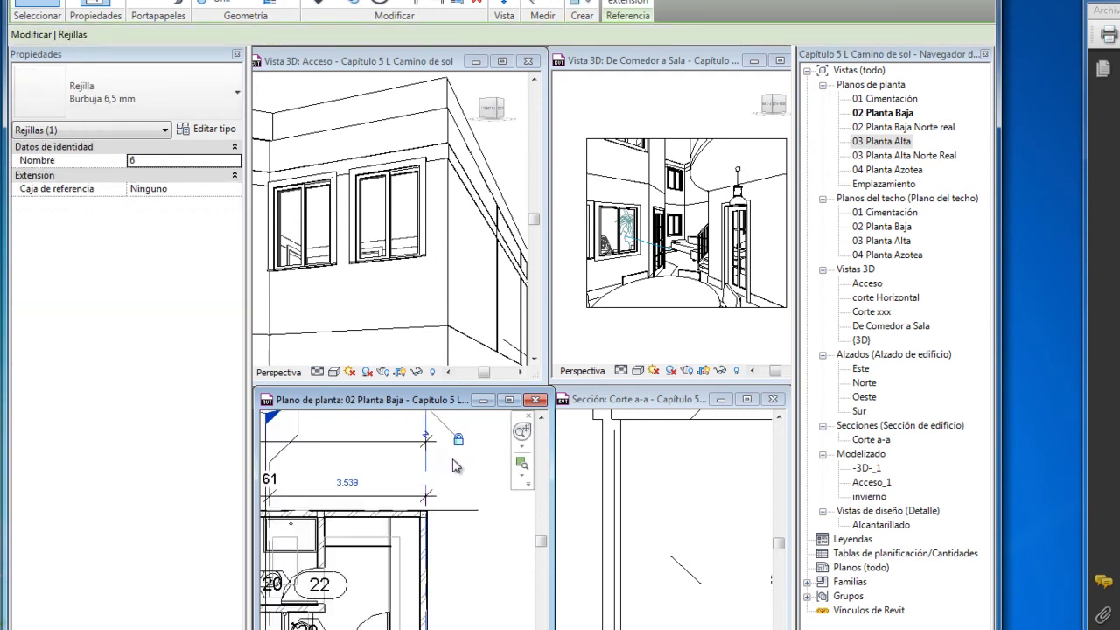
scroll(457, 499, up, 2)
scroll(455, 538, up, 1)
scroll(443, 538, up, 2)
scroll(411, 534, up, 1)
scroll(387, 529, up, 1)
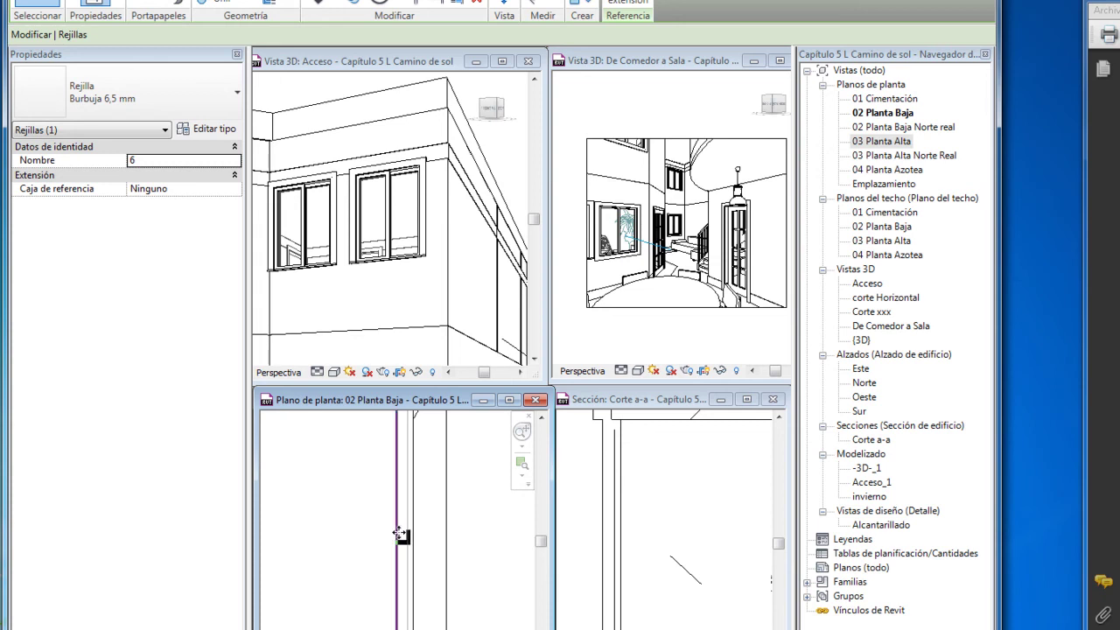
key(Escape)
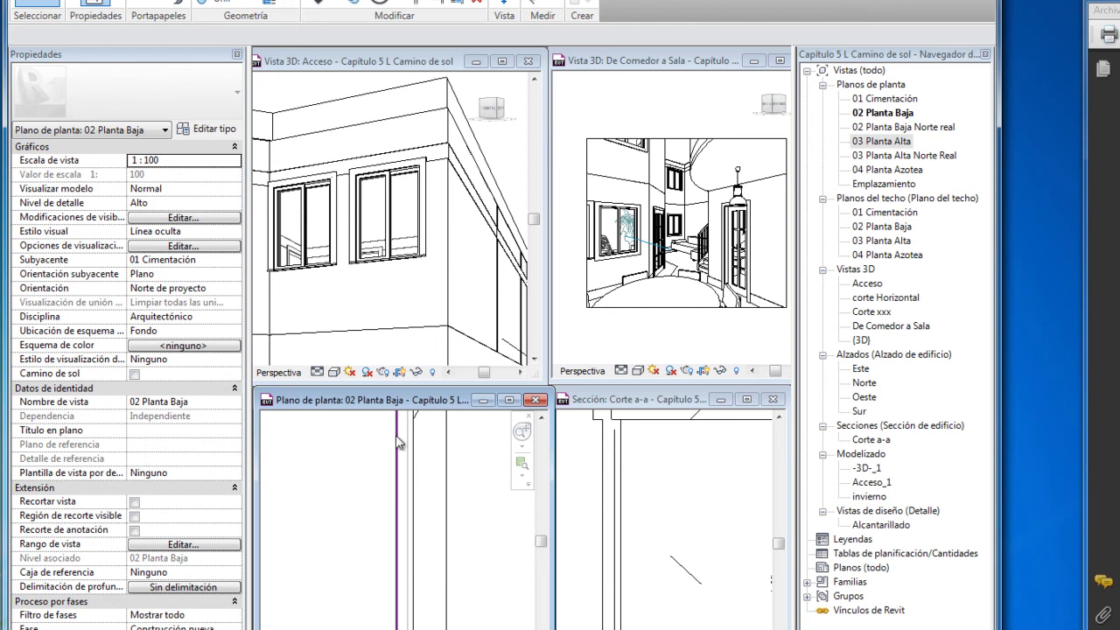
key(a)
key(l)
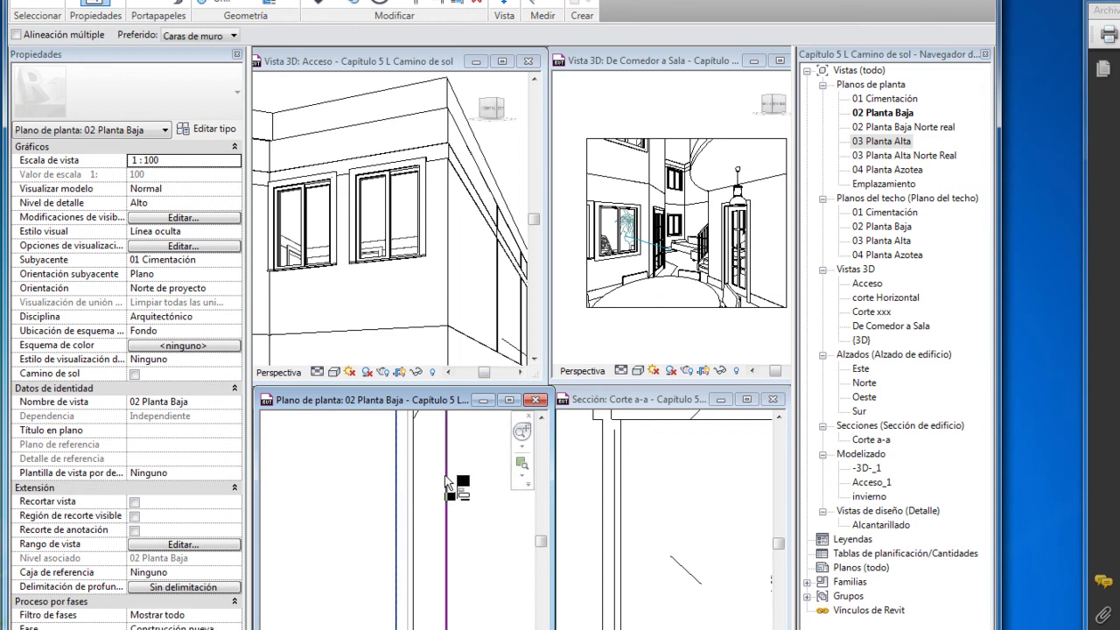
click(448, 470)
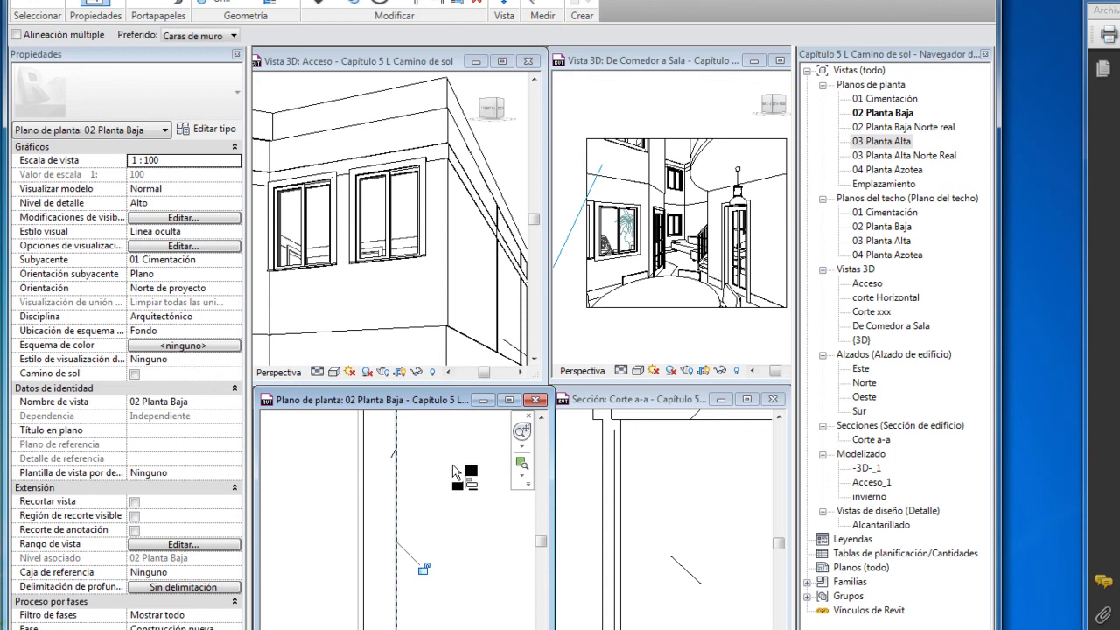
scroll(455, 468, up, 3)
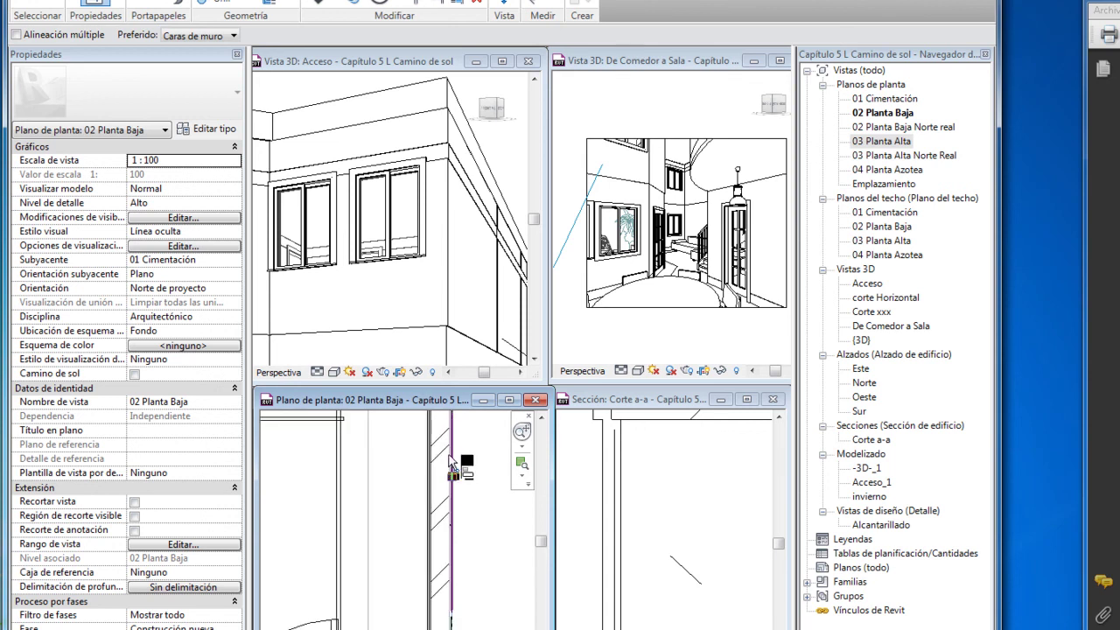
scroll(400, 488, up, 2)
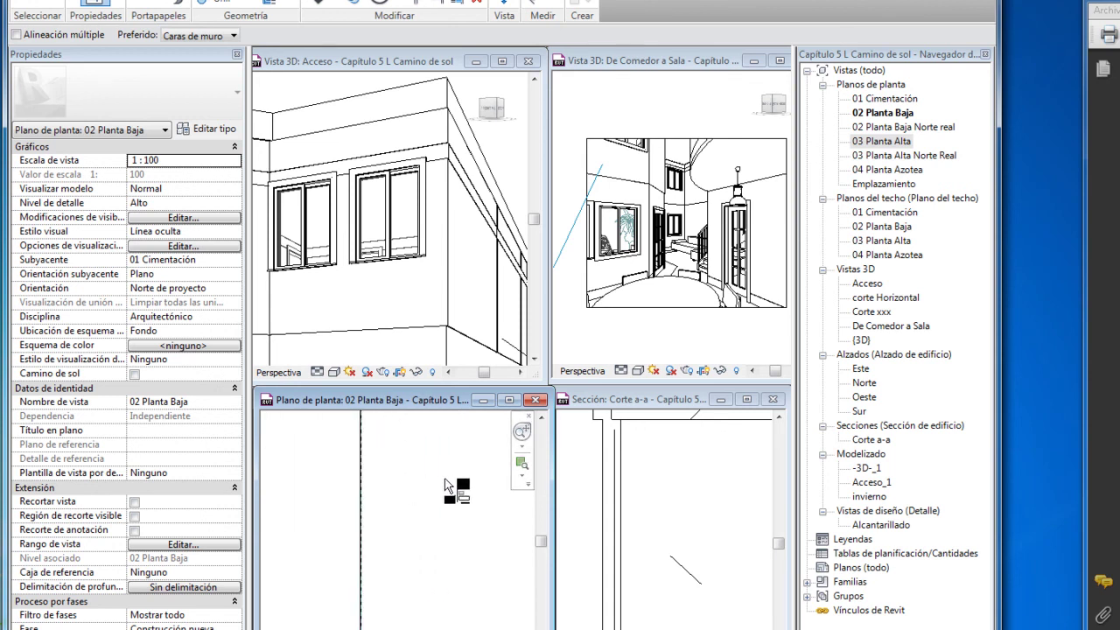
key(Escape)
key(Escape)
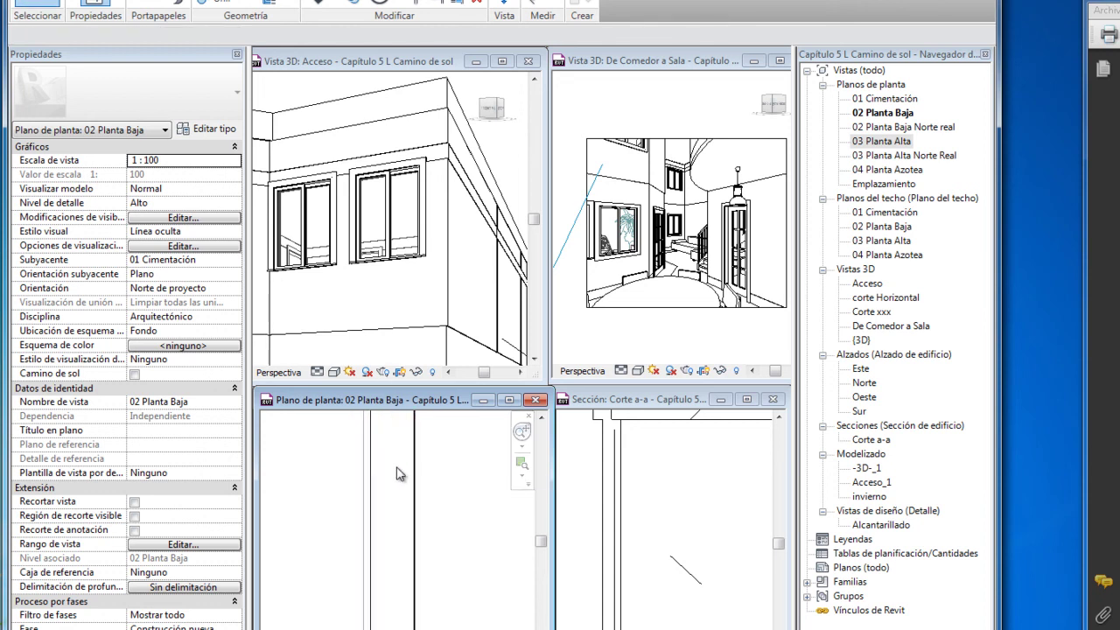
scroll(377, 475, up, 3)
scroll(470, 473, up, 2)
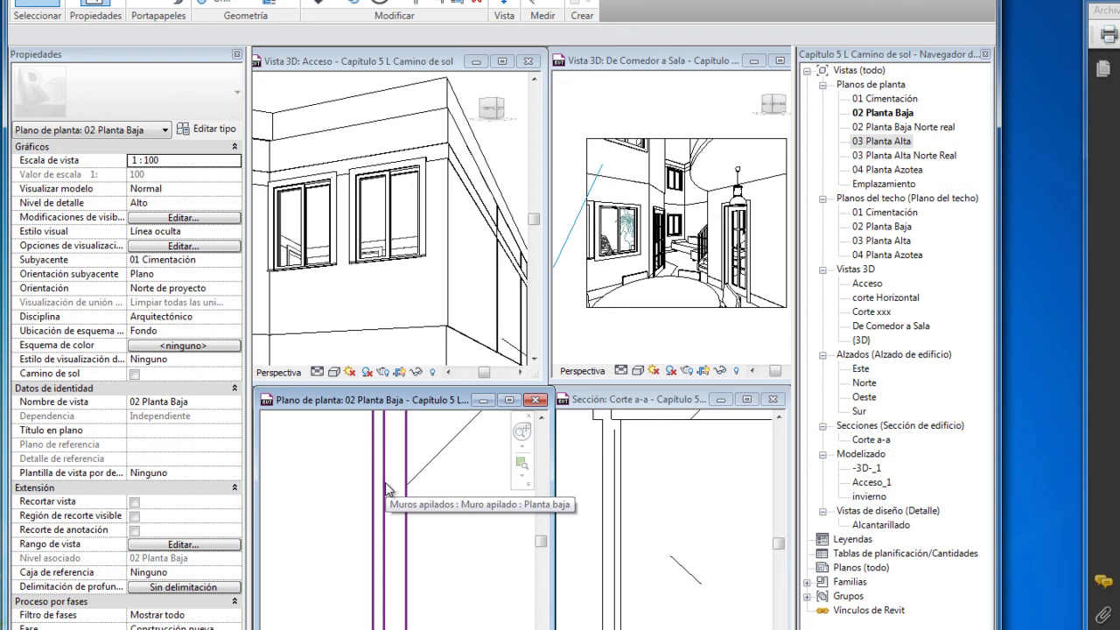
scroll(387, 491, up, 2)
scroll(392, 473, up, 1)
scroll(394, 462, down, 2)
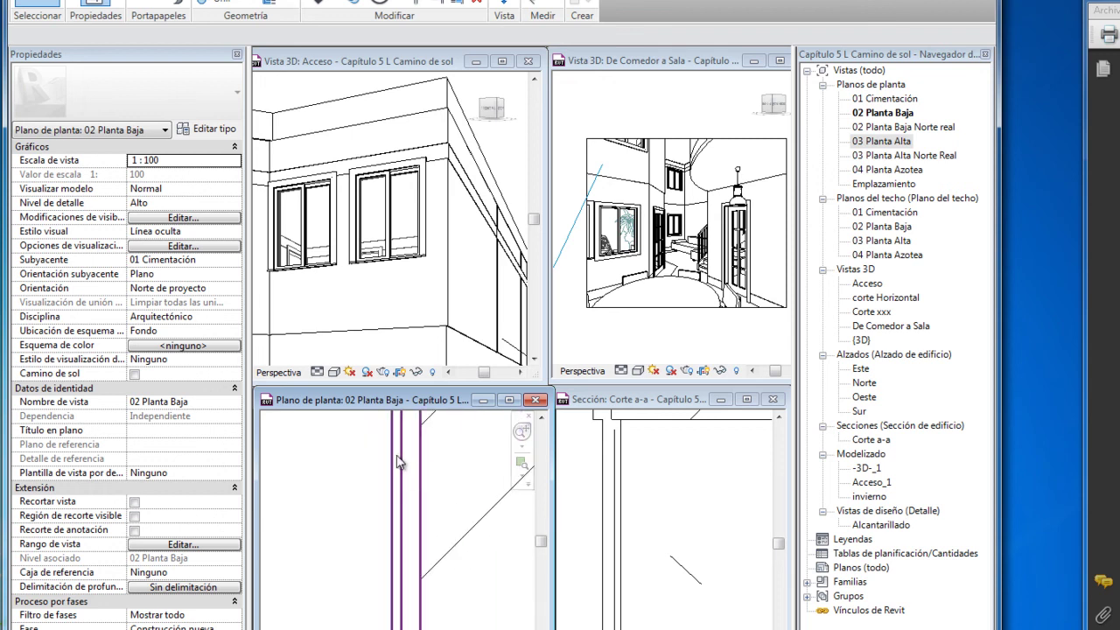
scroll(411, 490, up, 1)
scroll(433, 521, up, 1)
scroll(453, 512, down, 1)
scroll(454, 513, down, 1)
scroll(456, 455, down, 1)
scroll(435, 454, down, 1)
scroll(435, 454, up, 2)
scroll(433, 464, up, 1)
scroll(431, 477, up, 1)
scroll(429, 488, up, 1)
scroll(429, 487, down, 1)
scroll(430, 429, down, 1)
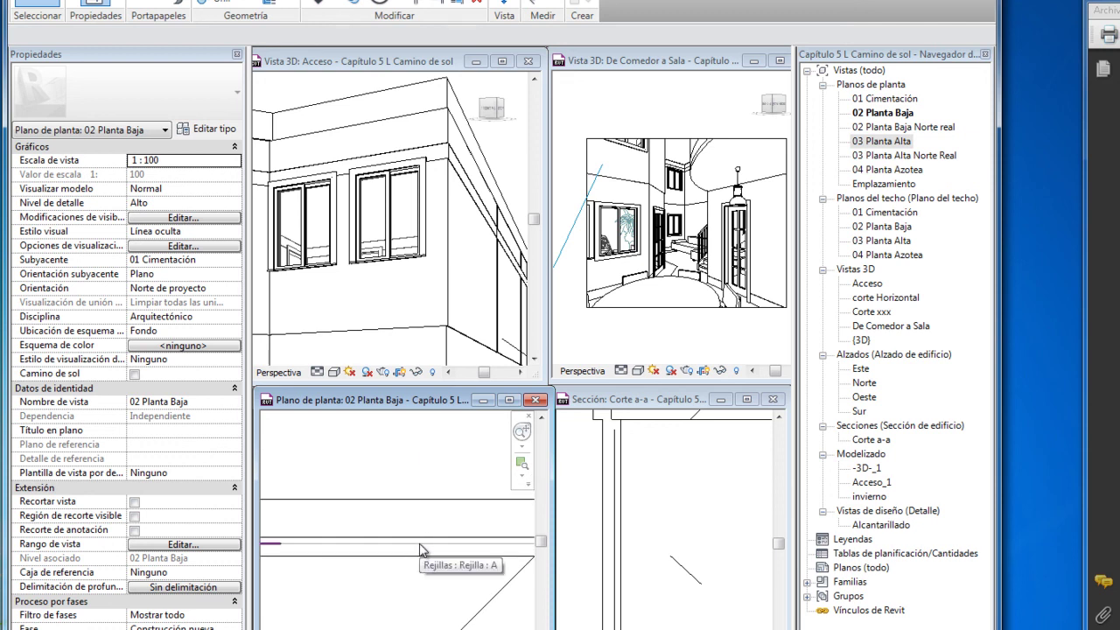
Align the Ladrillo 14 cm wall face to grid line A.
click(321, 4)
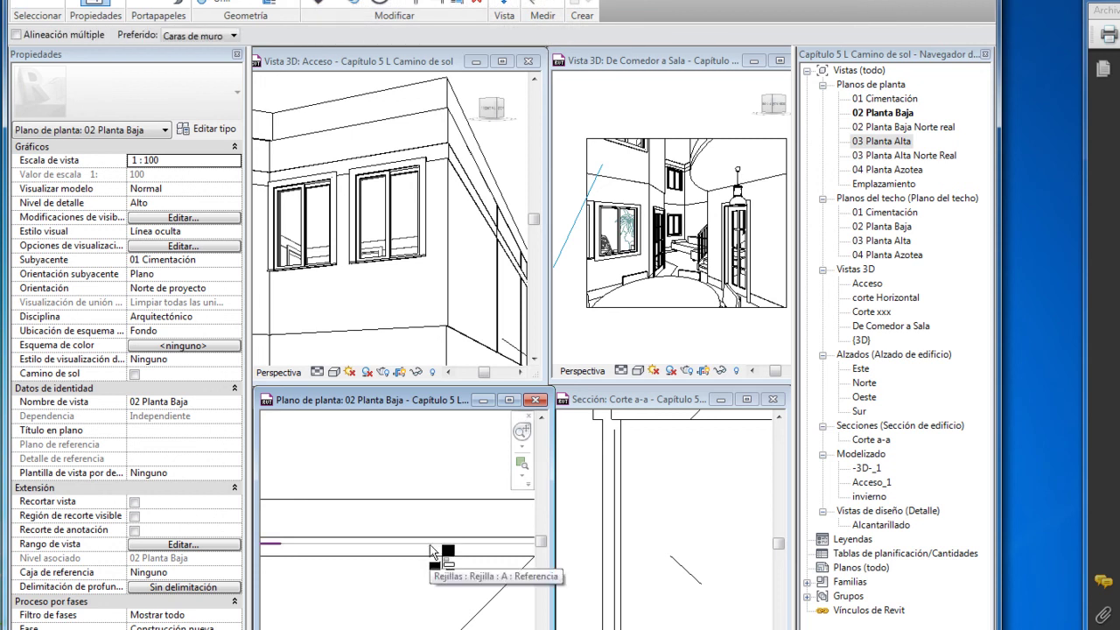
click(279, 546)
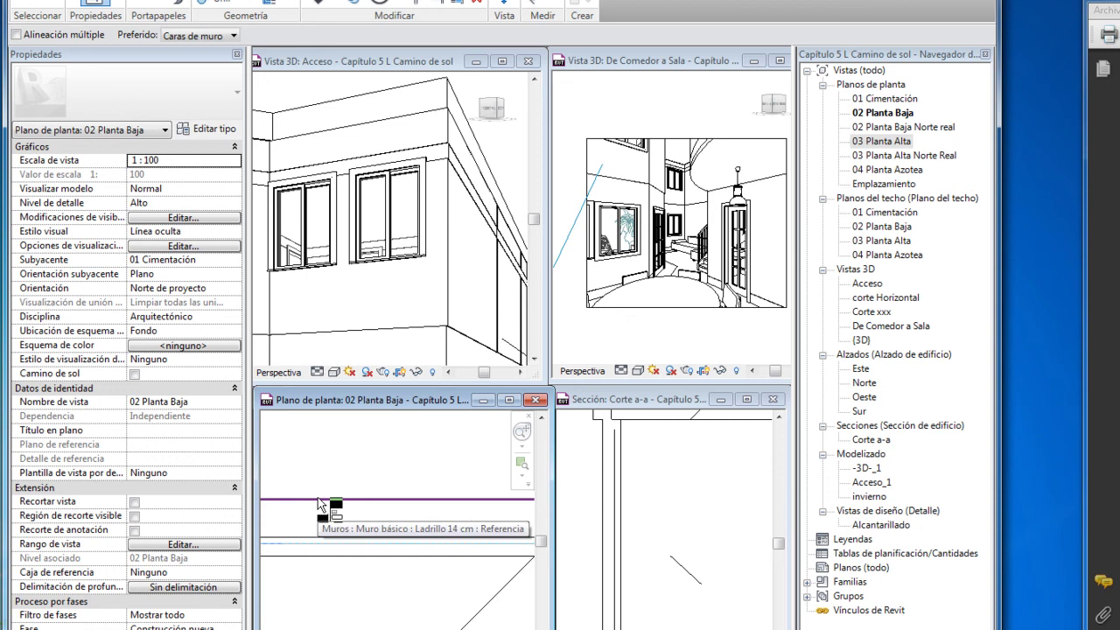
click(320, 505)
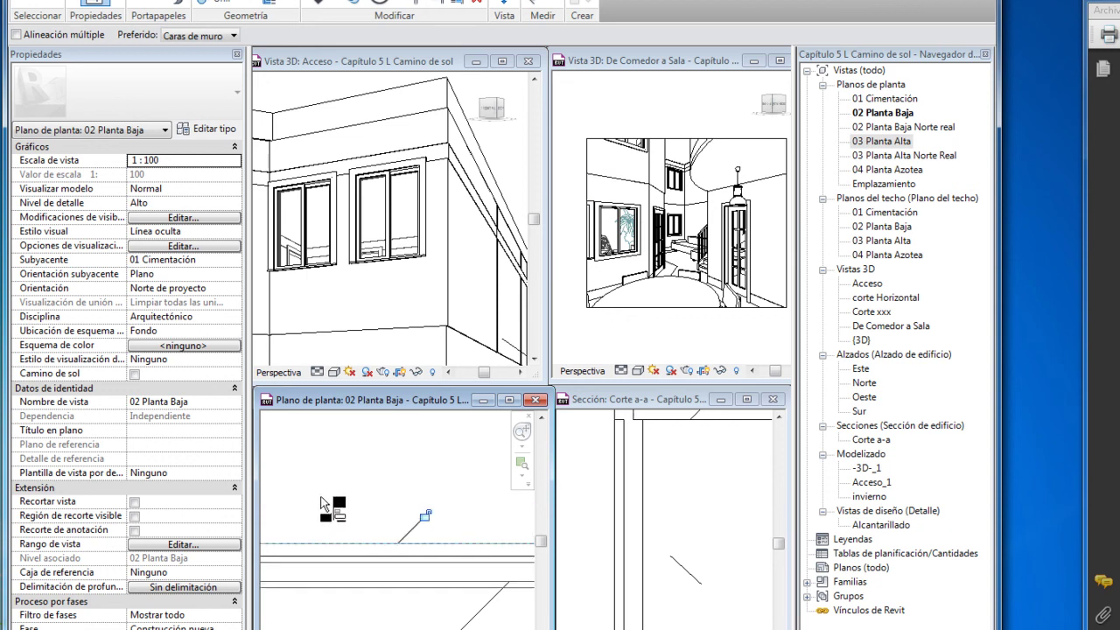
middle_drag(500, 498, 404, 448)
scroll(407, 505, up, 5)
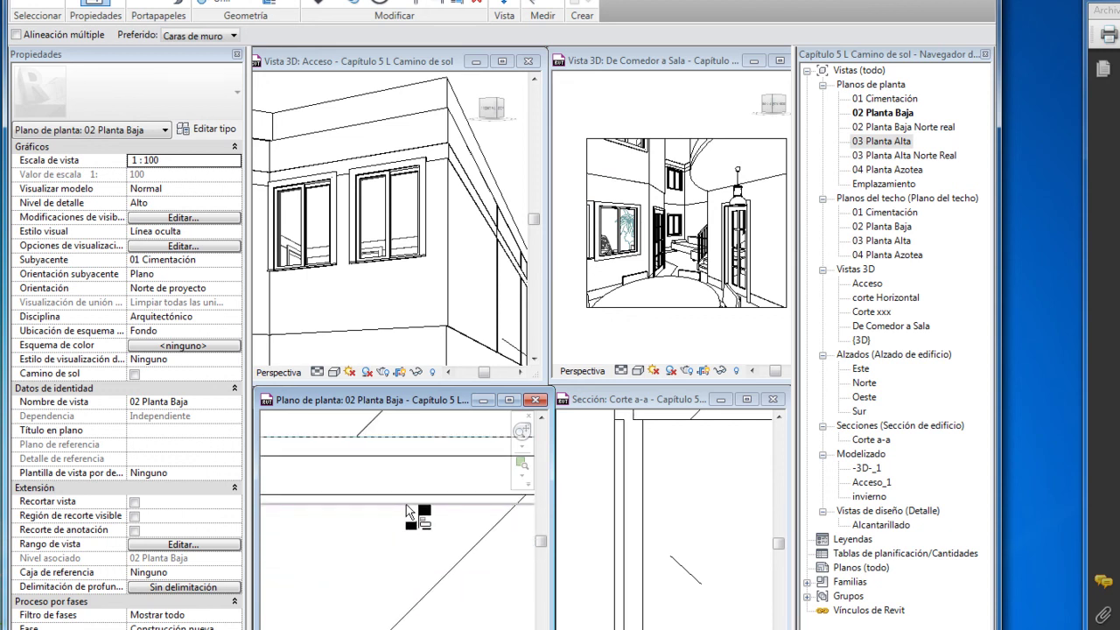
scroll(407, 505, down, 3)
middle_drag(407, 505, 471, 433)
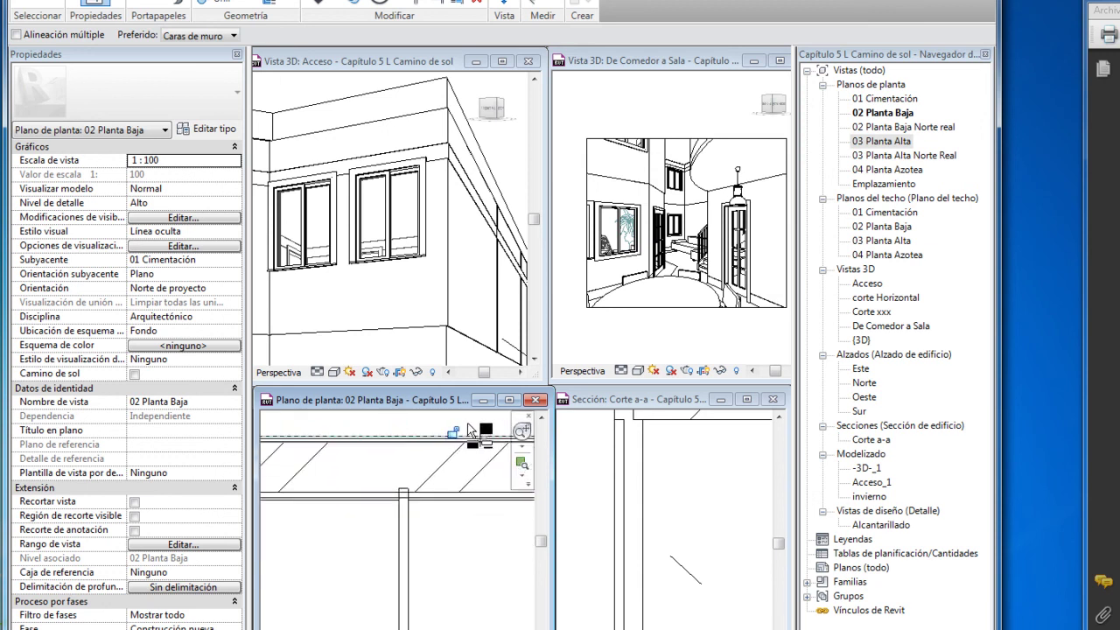
key(Escape)
Zoom around the 02 Planta Baja plan to inspect the aligned hatched walls.
scroll(411, 468, down, 3)
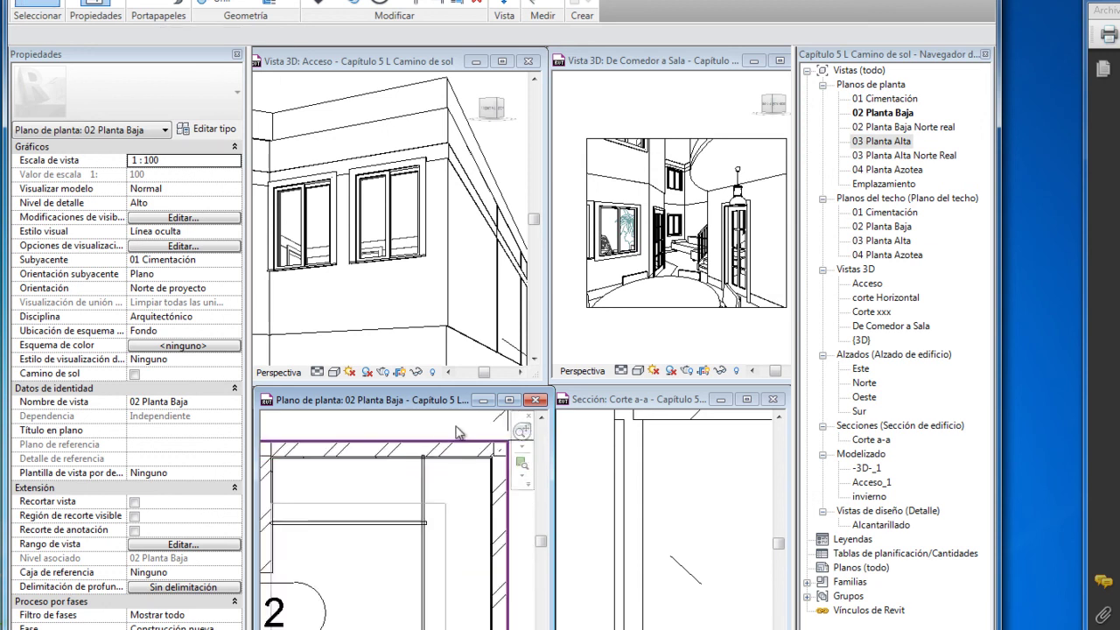
scroll(375, 451, down, 3)
scroll(375, 450, up, 2)
scroll(346, 494, up, 1)
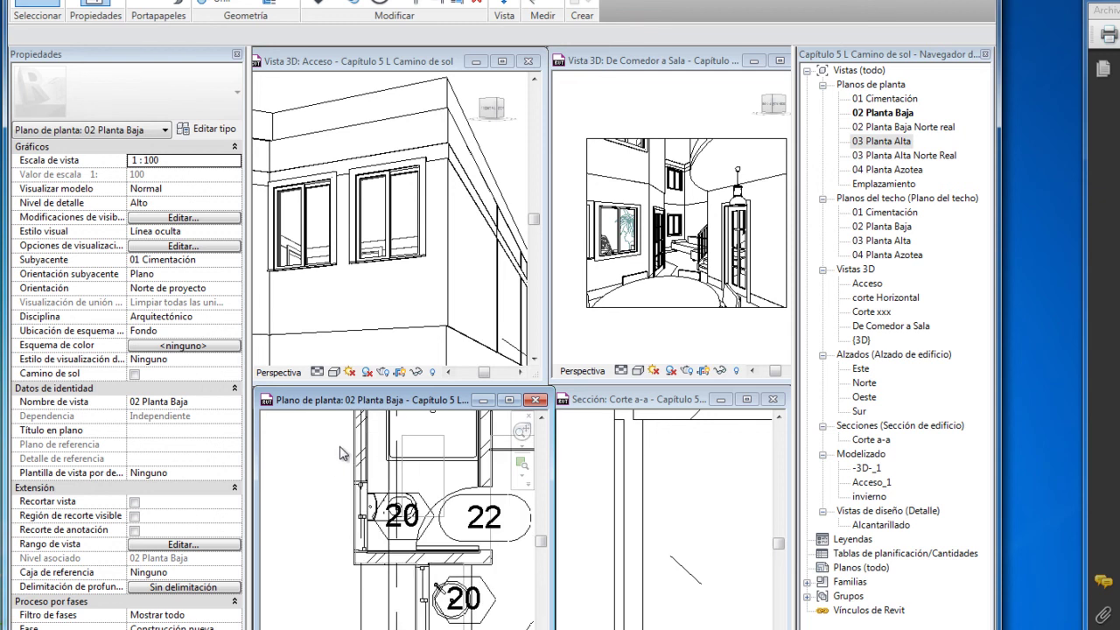
scroll(391, 573, up, 1)
scroll(391, 573, down, 1)
scroll(420, 551, down, 2)
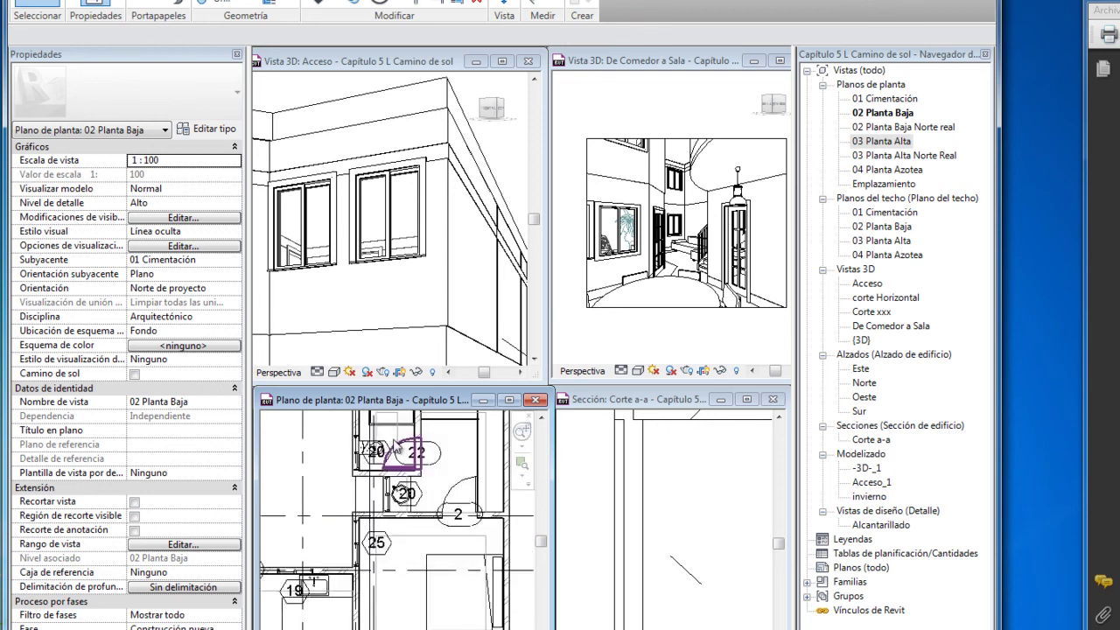
scroll(464, 525, down, 2)
scroll(490, 511, down, 2)
scroll(411, 569, up, 1)
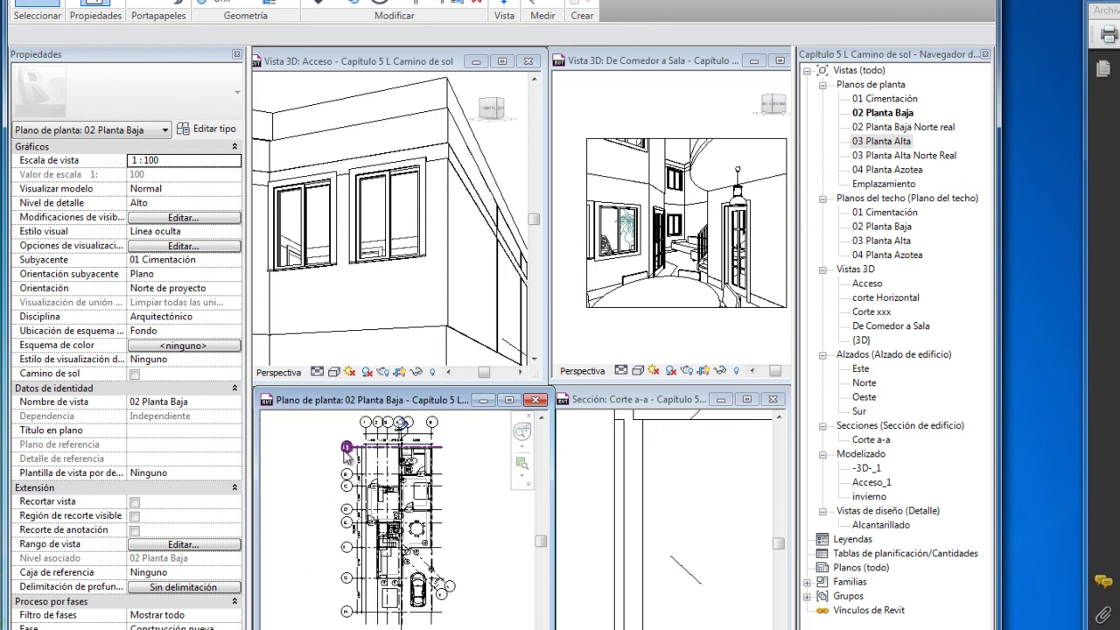
scroll(366, 617, up, 1)
scroll(367, 617, up, 2)
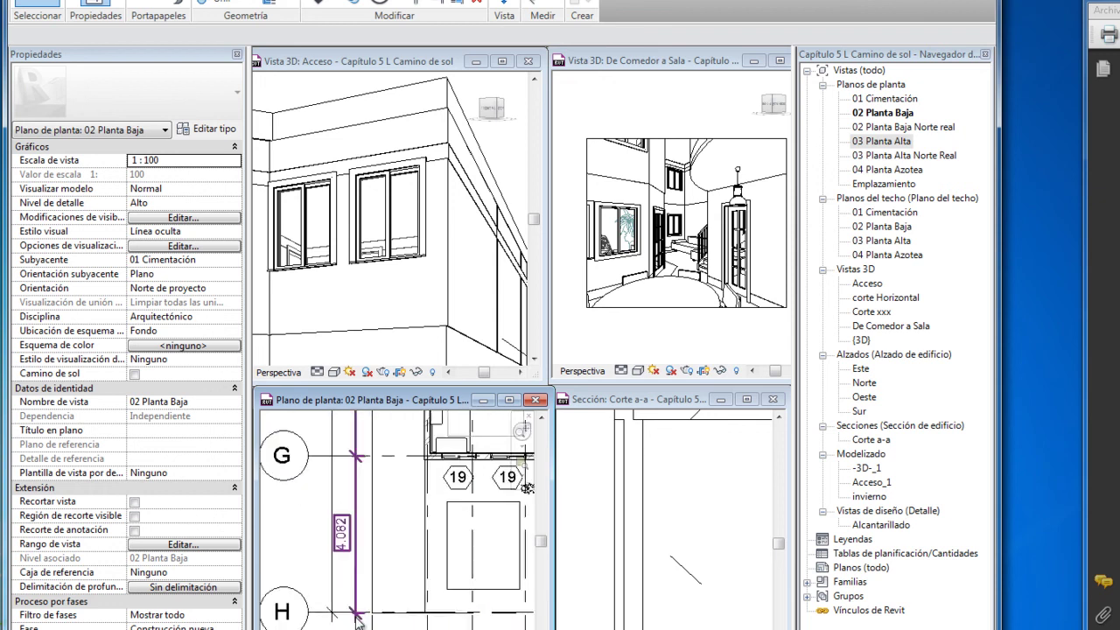
scroll(362, 623, down, 2)
scroll(371, 456, up, 3)
scroll(359, 472, up, 2)
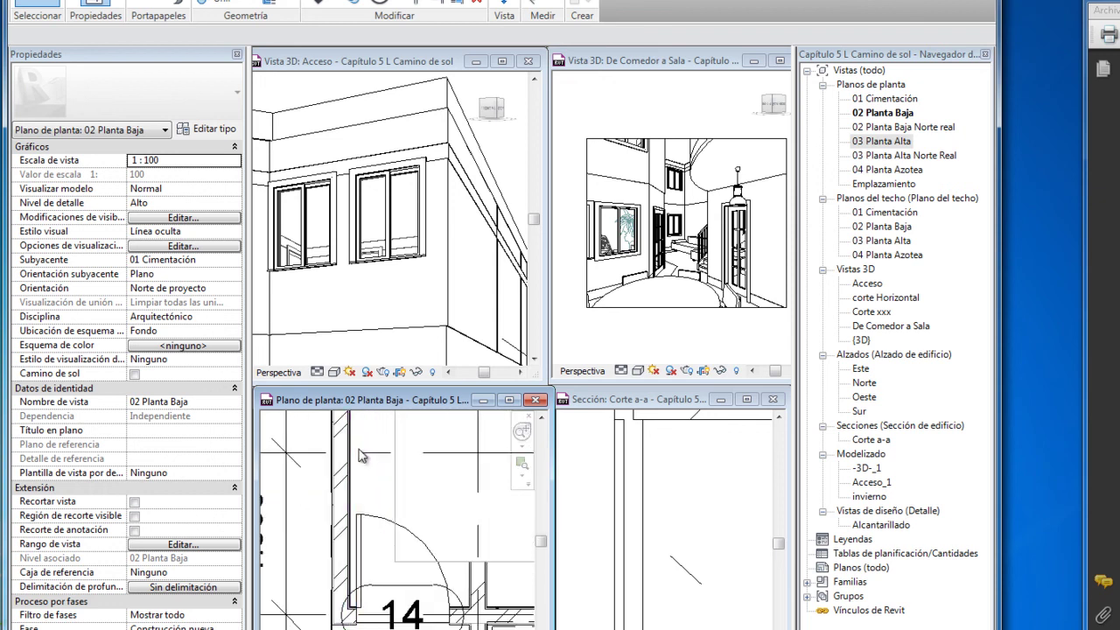
scroll(347, 484, up, 3)
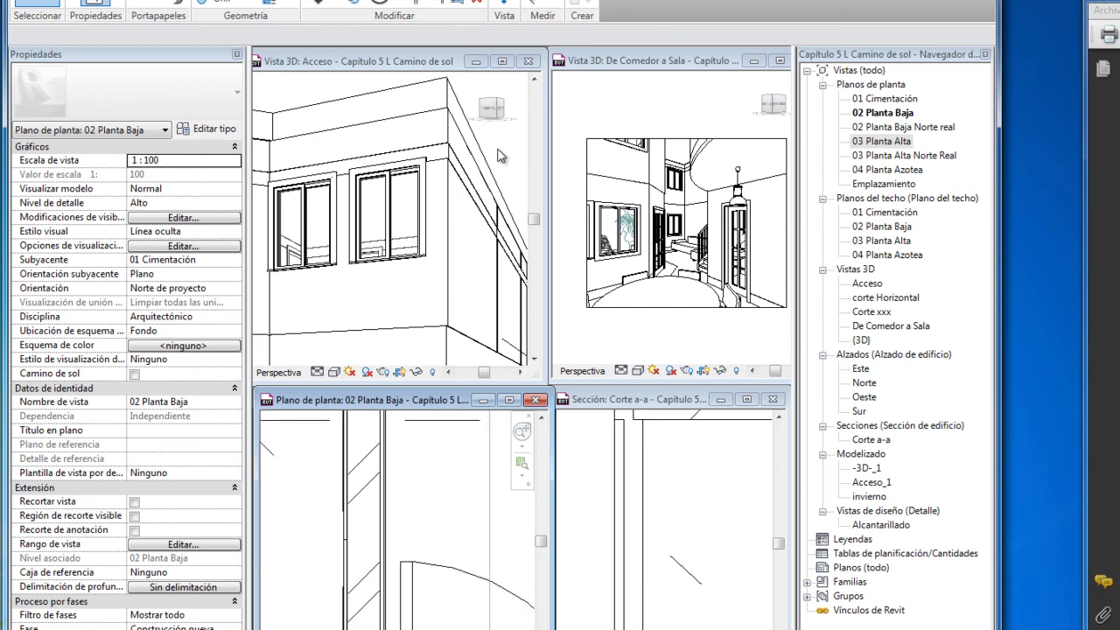
Activate the Acceso 3D view and zoom in and out on the aligned wall corner.
click(396, 220)
scroll(402, 210, down, 5)
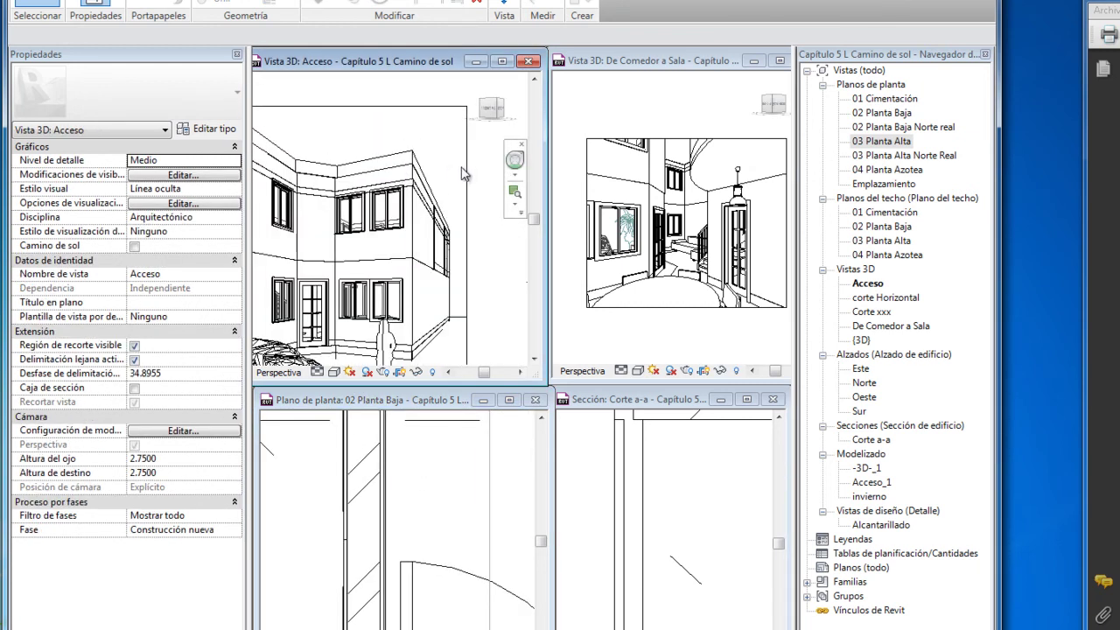
scroll(453, 174, down, 3)
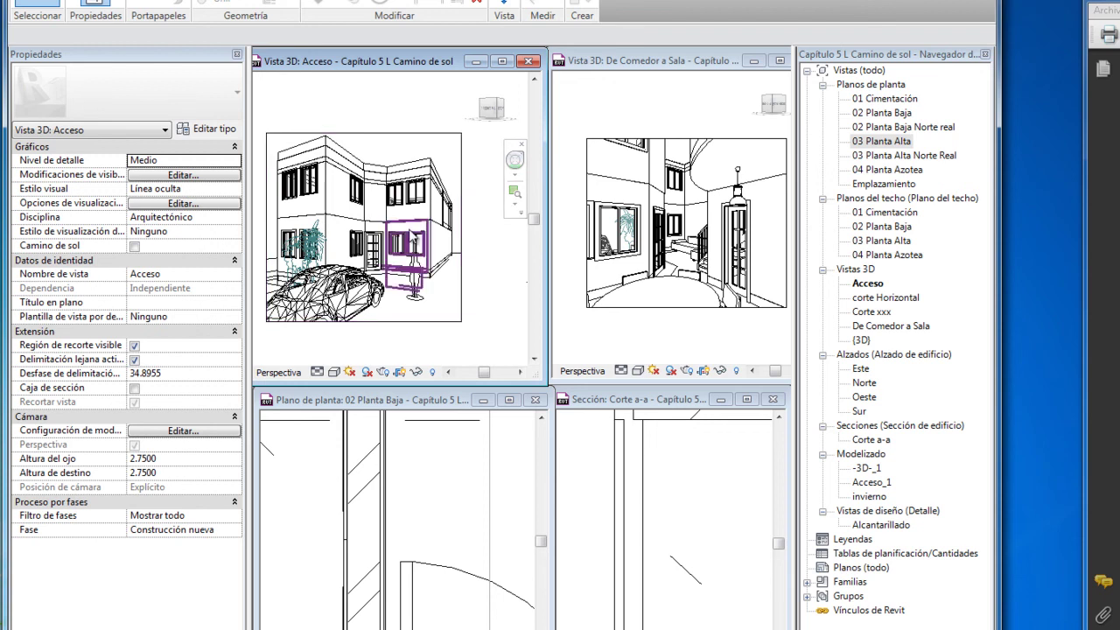
scroll(438, 236, up, 2)
scroll(450, 280, up, 3)
scroll(454, 291, up, 3)
scroll(451, 298, down, 1)
scroll(442, 315, down, 2)
scroll(433, 337, down, 2)
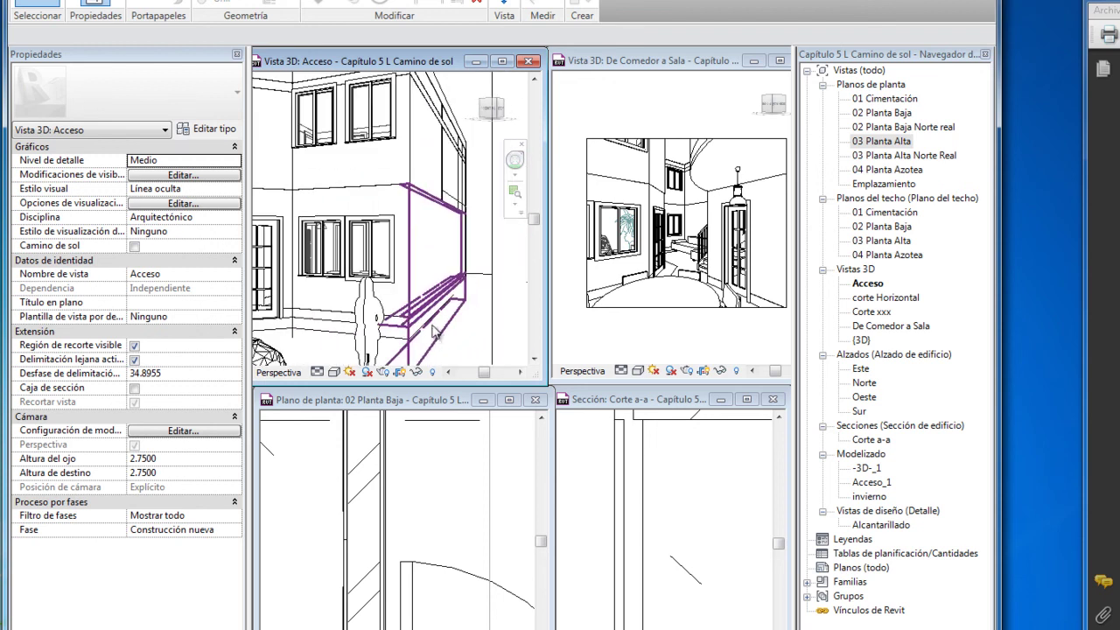
scroll(429, 170, up, 2)
scroll(429, 170, up, 2)
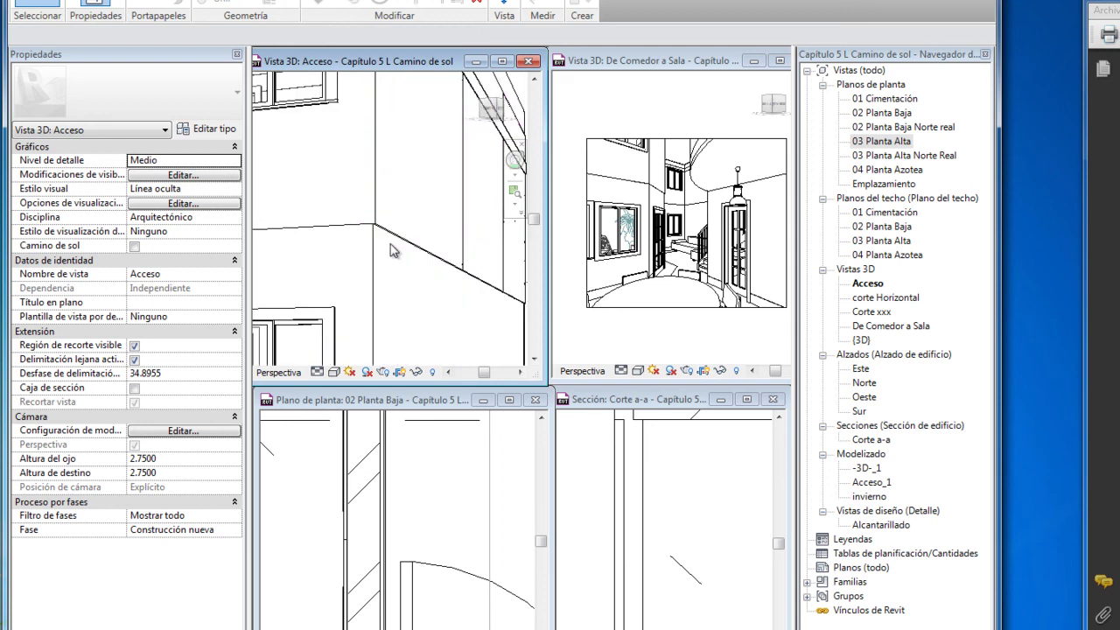
scroll(392, 298, down, 2)
scroll(392, 297, down, 3)
scroll(368, 175, up, 1)
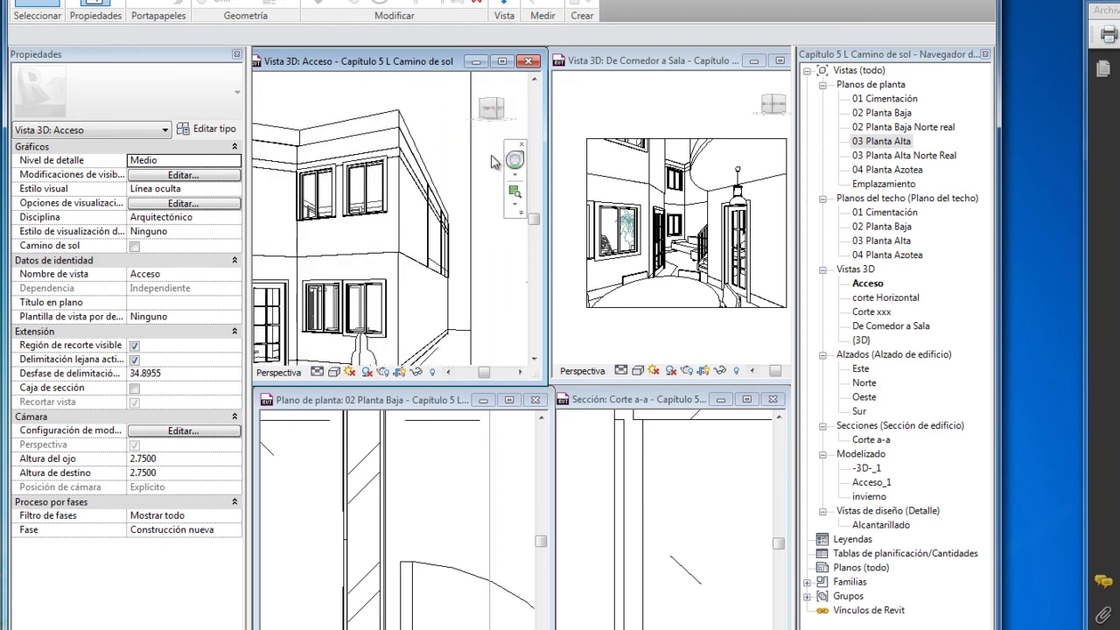
scroll(315, 179, up, 1)
scroll(300, 183, up, 2)
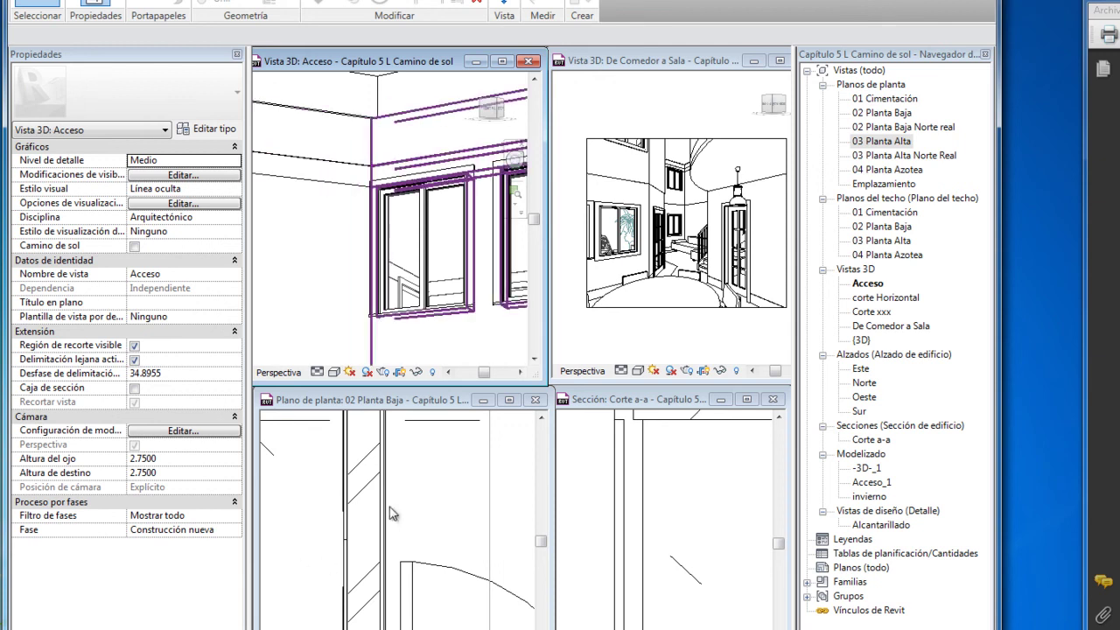
Make 02 Planta Baja active and zoom out to grid lines D and E.
click(433, 479)
scroll(429, 485, down, 1)
scroll(411, 508, down, 1)
scroll(398, 524, down, 1)
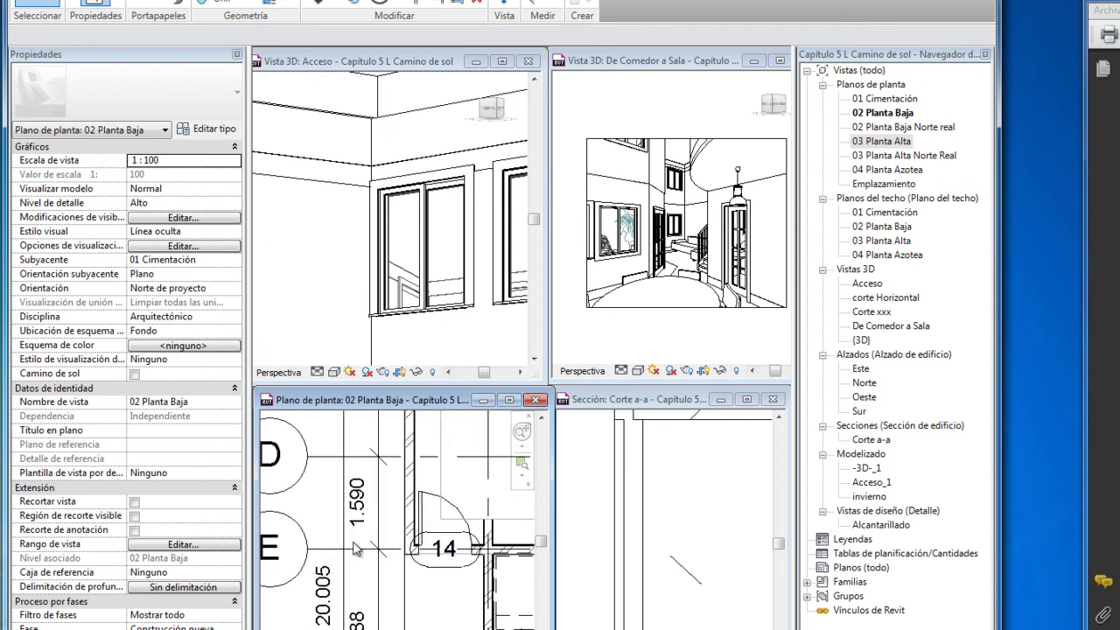